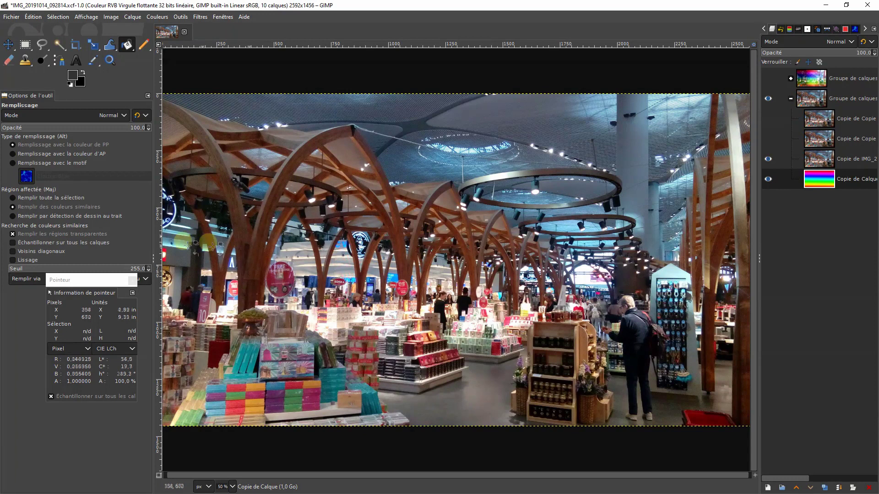
- Draw a rectangular selection about 964 by 942 px at position 360, 326 over the photo
{"action": "left_click", "coordinate": [31, 45]}
{"action": "left_click_drag", "start_coordinate": [241, 169], "coordinate": [401, 369]}
{"action": "left_click_drag", "start_coordinate": [462, 382], "coordinate": [460, 381]}
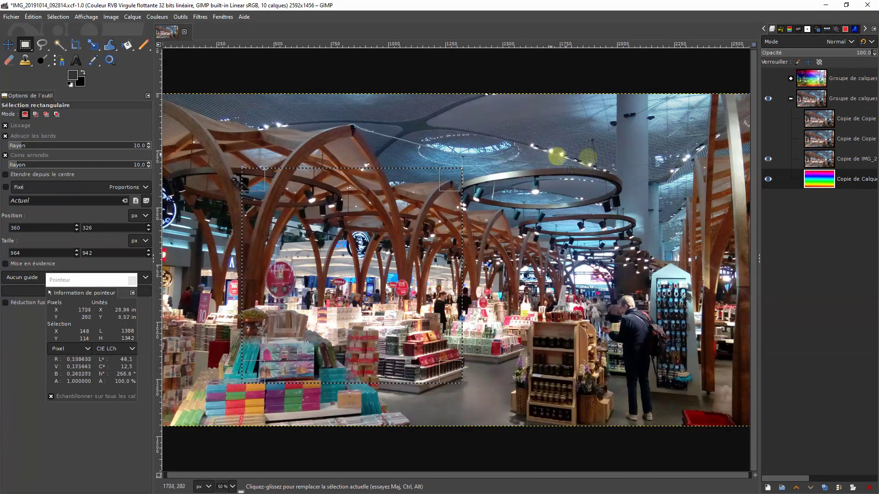
- Add a mask initialised from the selection (Sélection) to the visible photo layer, and clear the selection
{"action": "right_click", "coordinate": [849, 162]}
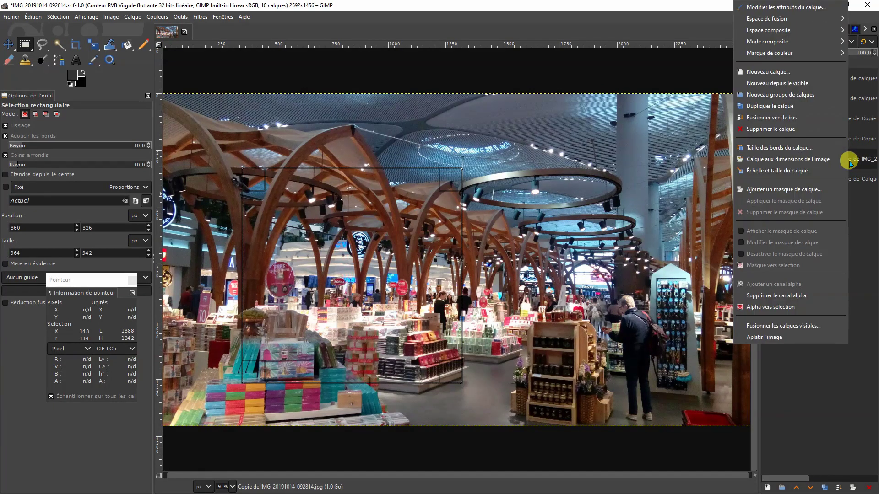
{"action": "left_click", "coordinate": [761, 191]}
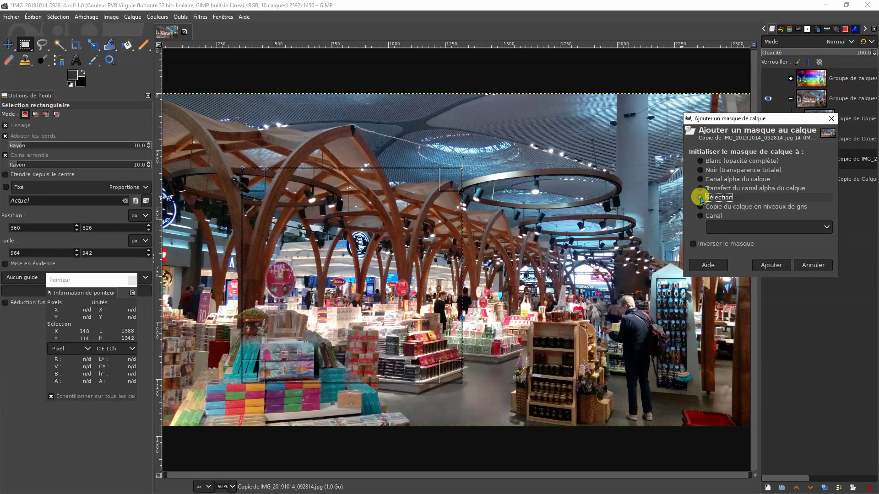
{"action": "left_click", "coordinate": [701, 200]}
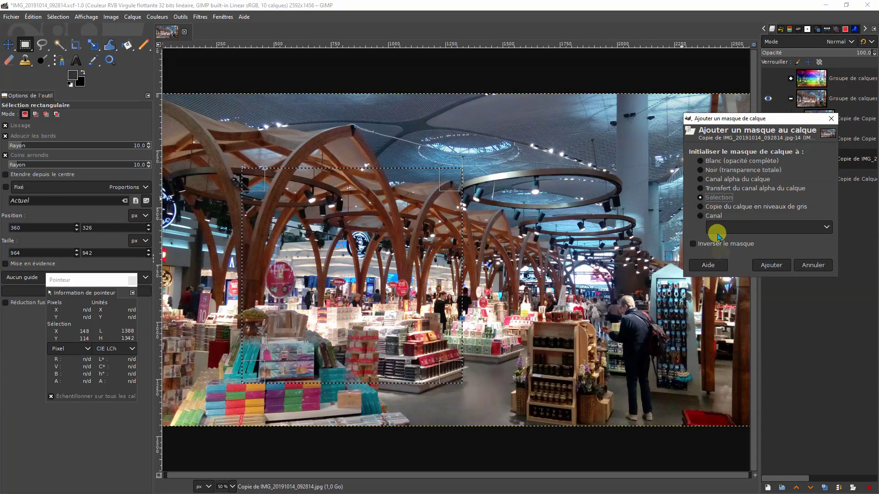
{"action": "left_click", "coordinate": [770, 266]}
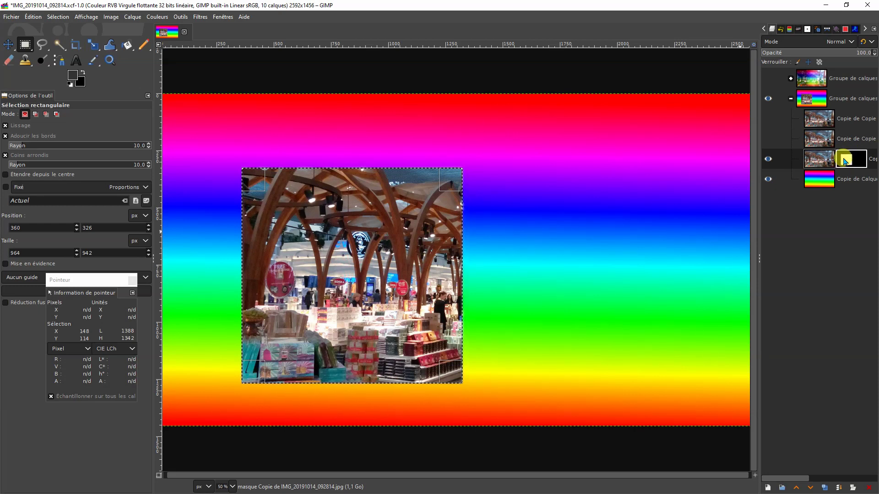
{"action": "left_click", "coordinate": [819, 160]}
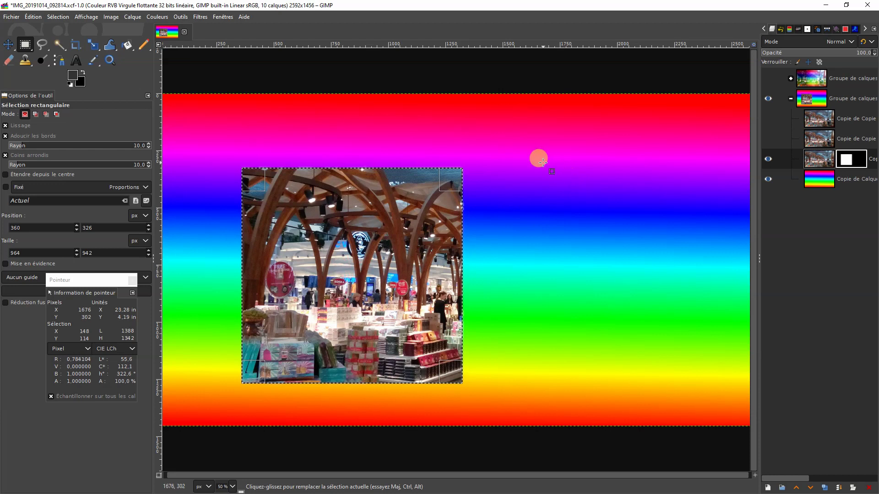
{"action": "left_click", "coordinate": [612, 301]}
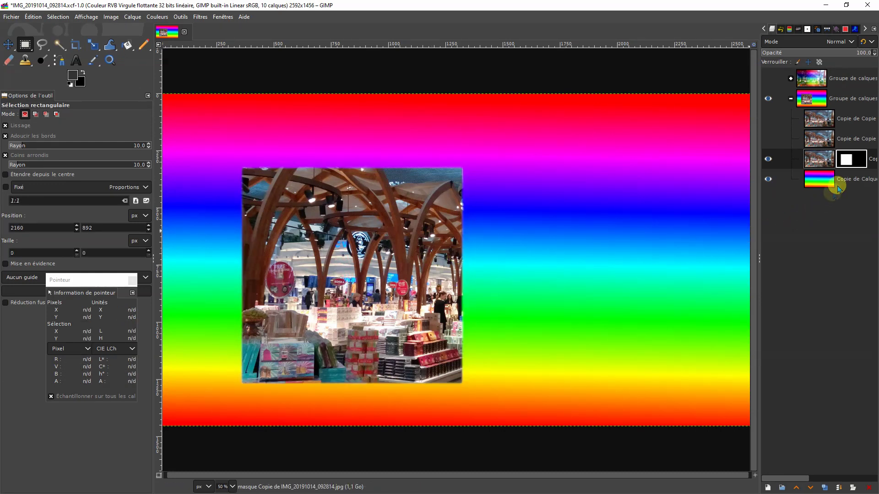
- Display the photo layer's mask on the canvas to invert its colours, and turn the mask display off again
{"action": "right_click", "coordinate": [848, 160]}
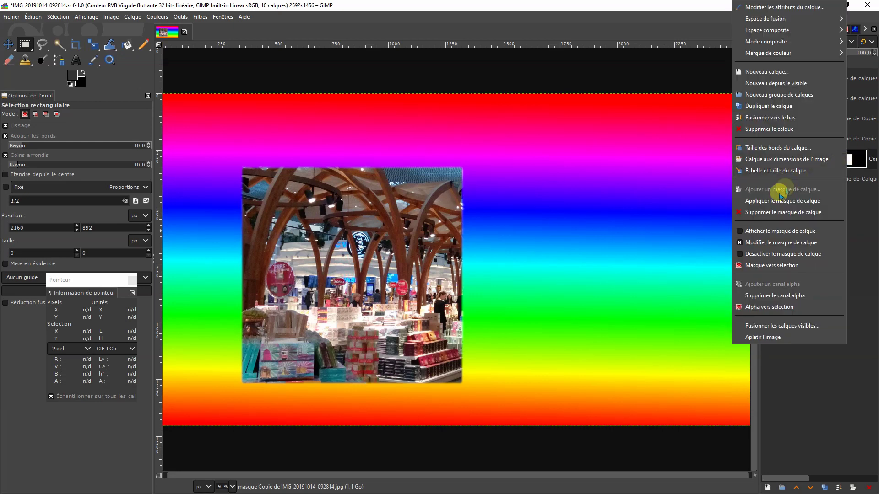
{"action": "left_click", "coordinate": [741, 231]}
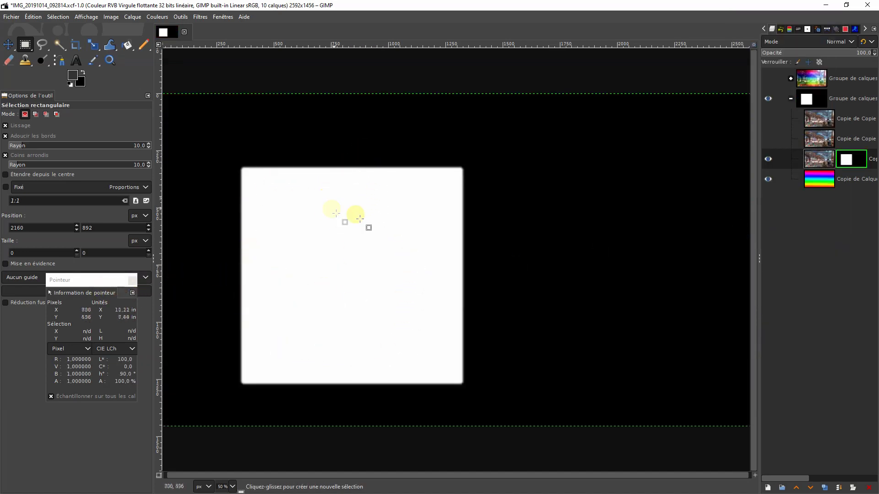
{"action": "right_click", "coordinate": [489, 271]}
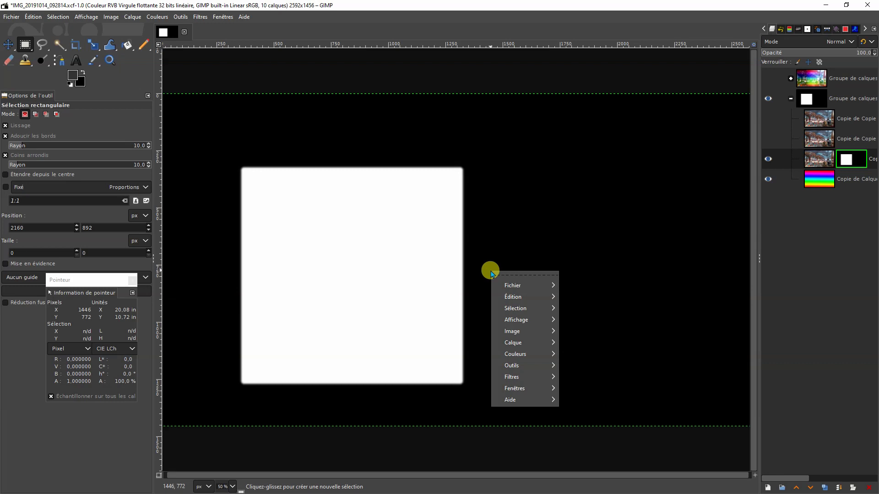
{"action": "mouse_move", "coordinate": [510, 355]}
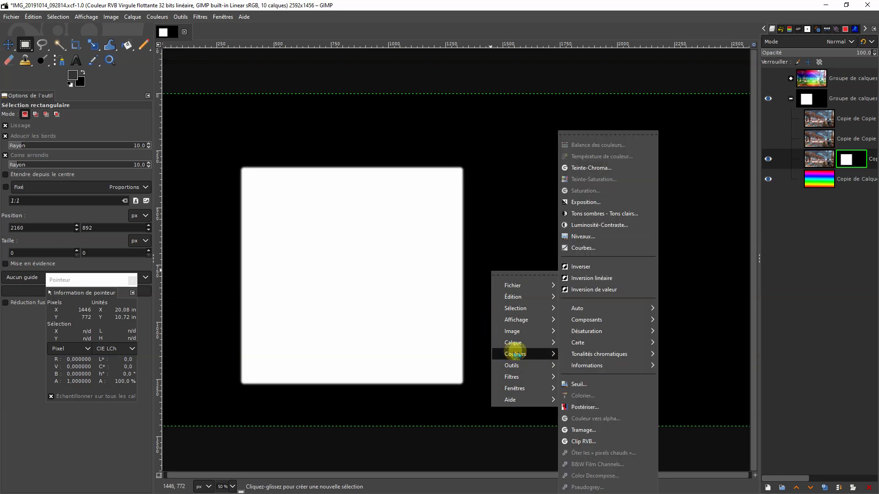
{"action": "left_click", "coordinate": [590, 268]}
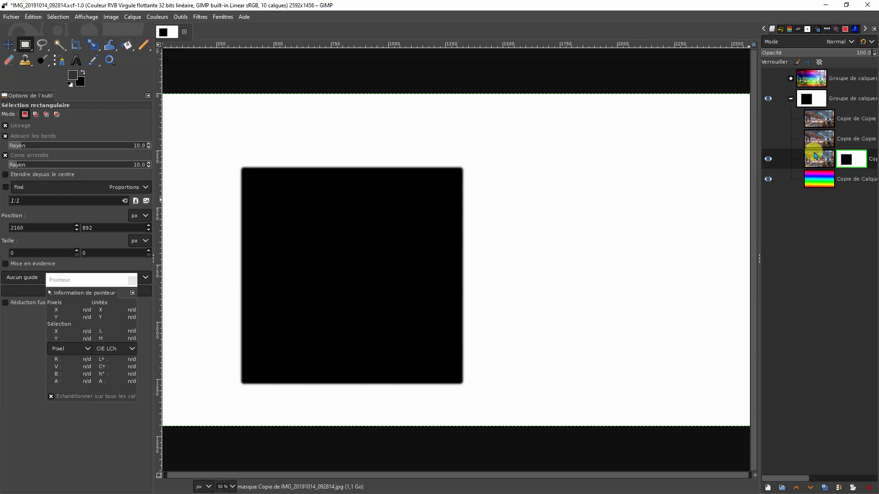
{"action": "right_click", "coordinate": [858, 158]}
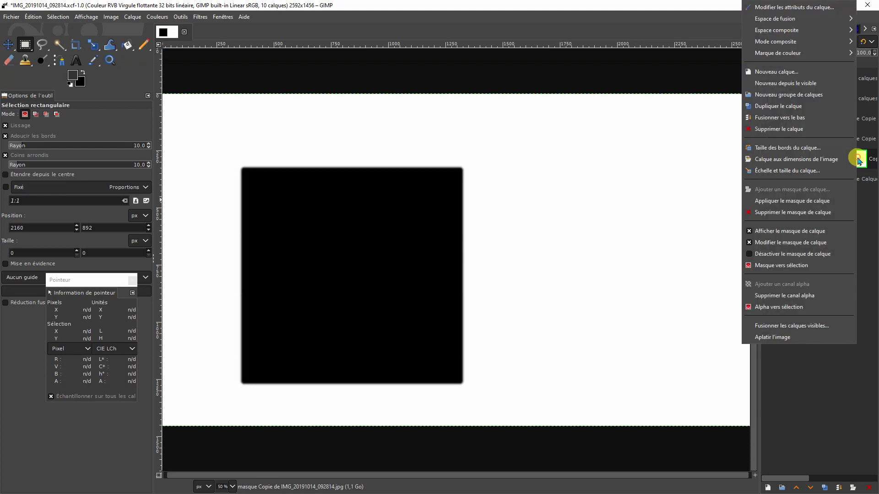
{"action": "left_click", "coordinate": [751, 232]}
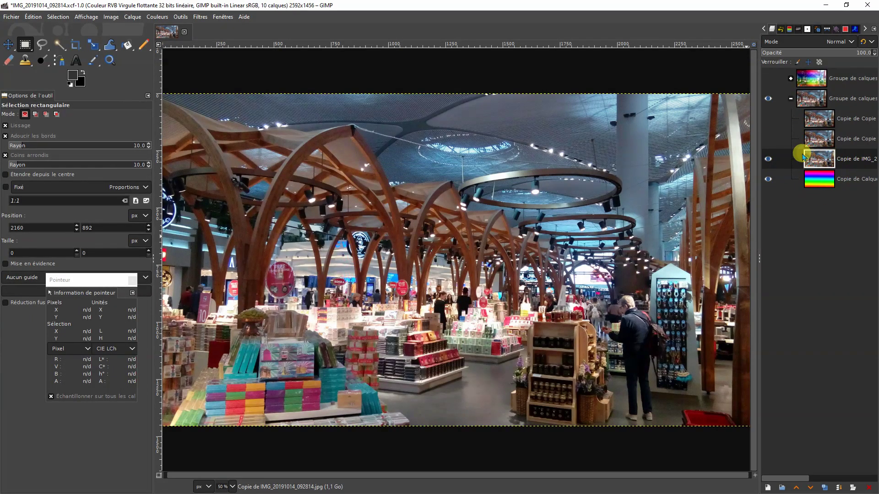
- Add a fully transparent black mask (Noir, transparence totale) to the unmasked photo layer
{"action": "right_click", "coordinate": [850, 161]}
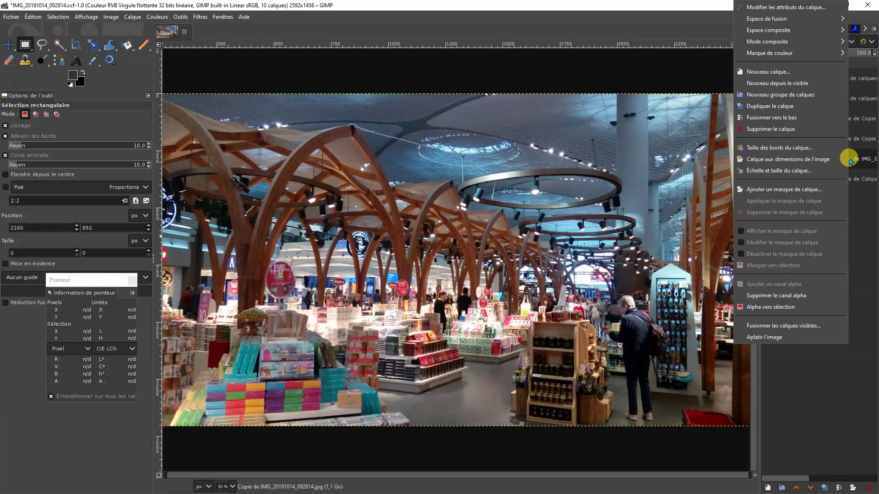
{"action": "left_click", "coordinate": [765, 190]}
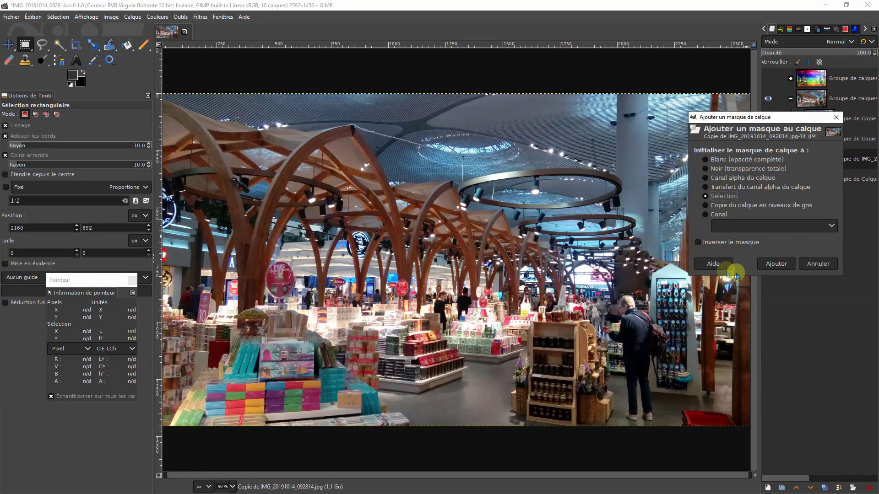
{"action": "left_click", "coordinate": [709, 169]}
{"action": "left_click", "coordinate": [776, 264]}
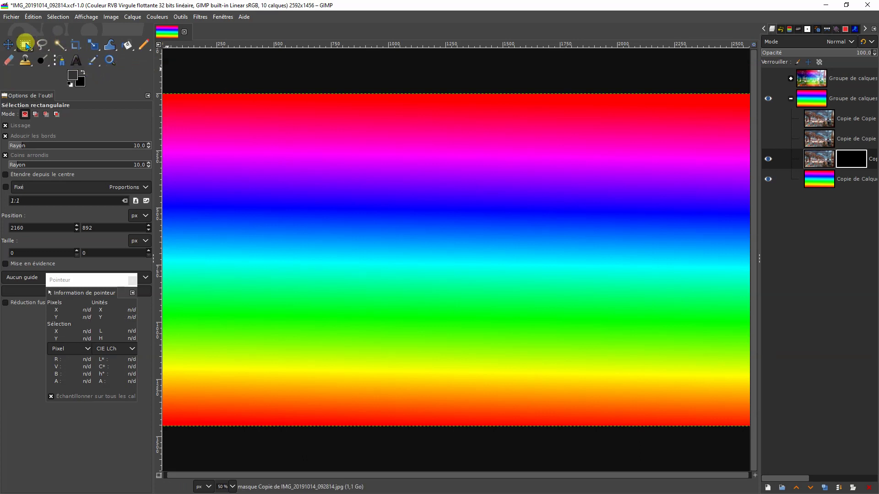
- Select a rectangle about 634 by 1122 px at position 96, 126 and fill it with white in the photo layer's mask
{"action": "left_click_drag", "start_coordinate": [182, 122], "coordinate": [327, 379]}
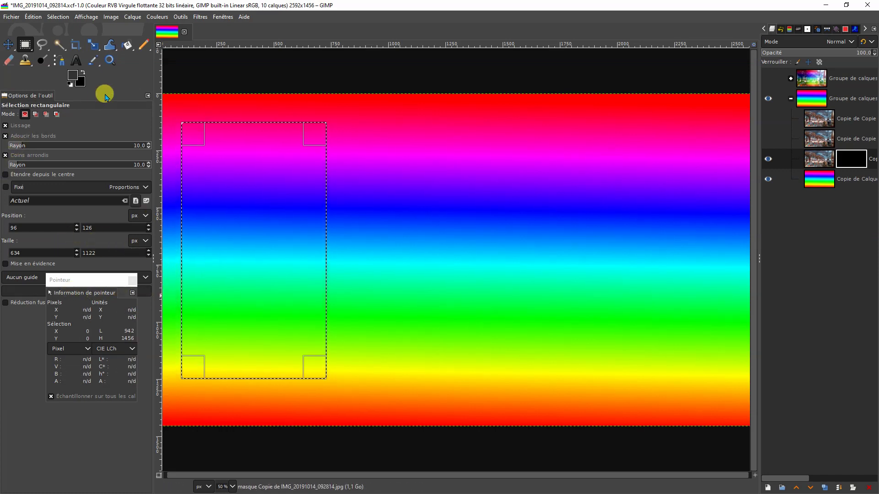
{"action": "left_click", "coordinate": [82, 75]}
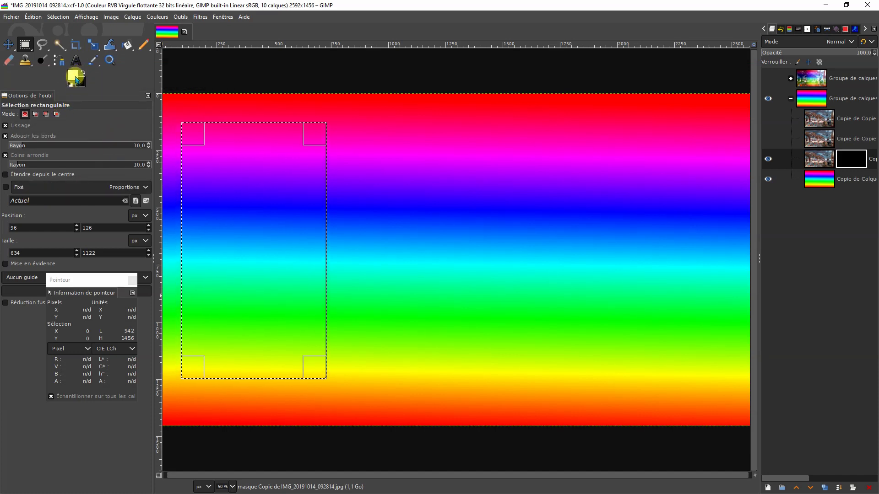
{"action": "left_click", "coordinate": [126, 45]}
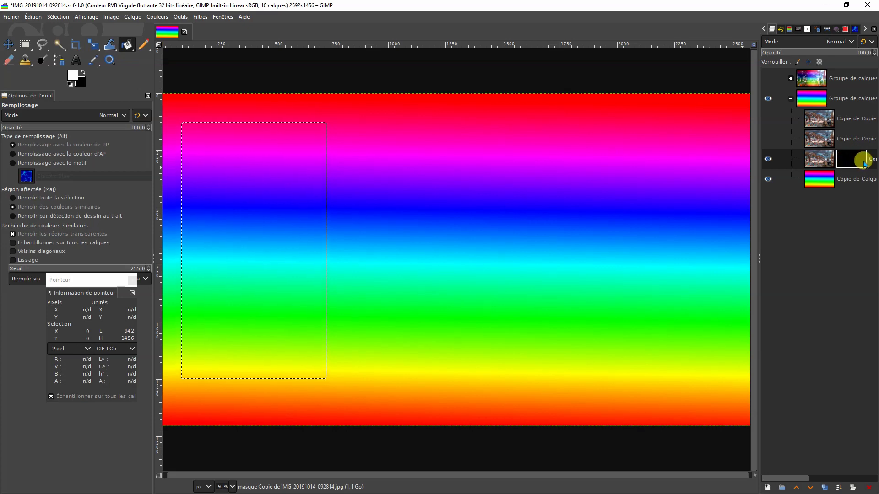
{"action": "left_click", "coordinate": [817, 161]}
{"action": "left_click", "coordinate": [853, 160]}
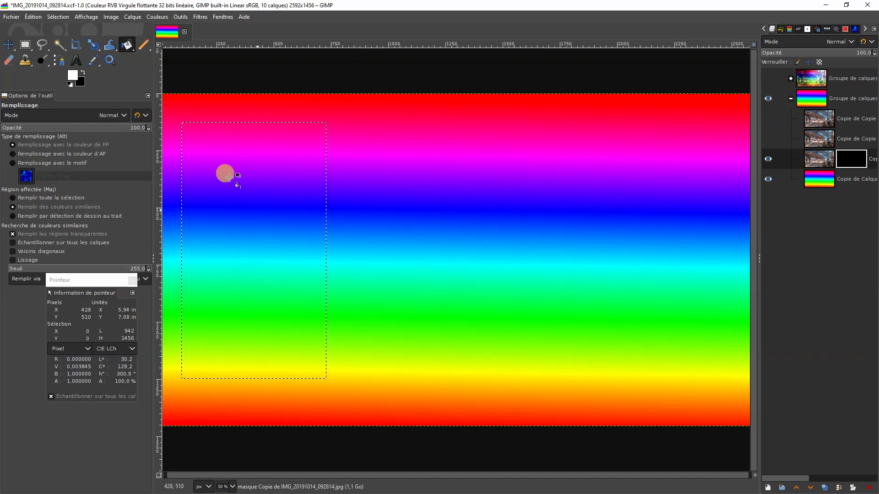
{"action": "left_click", "coordinate": [222, 168]}
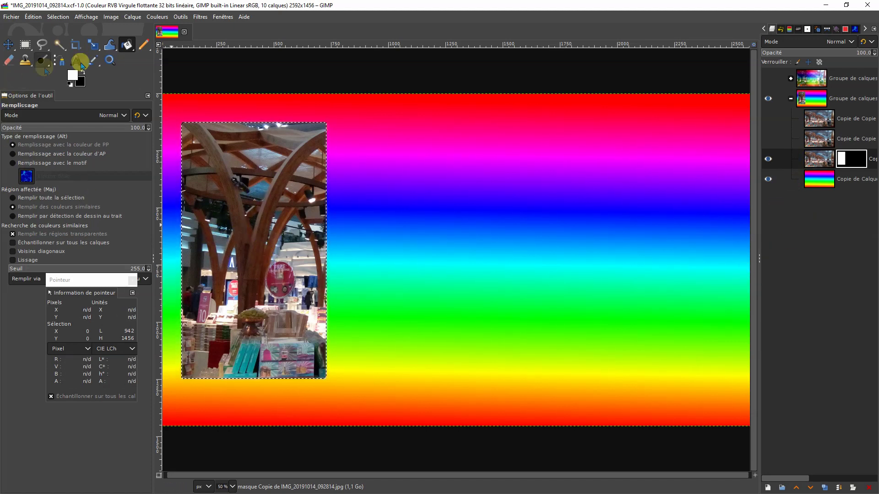
- Select a rectangle about 640 by 1084 px at position 1010, 144 and fill it with grey 949589 in the mask
{"action": "left_click", "coordinate": [25, 44]}
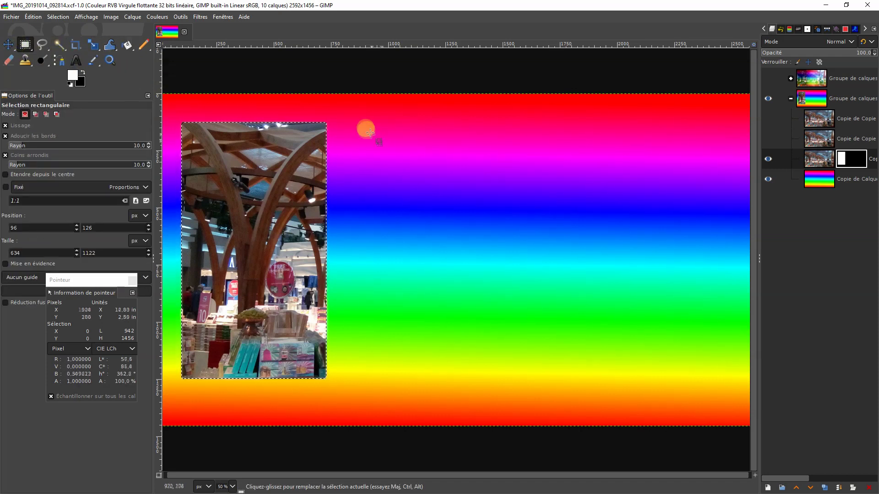
{"action": "left_click_drag", "start_coordinate": [390, 126], "coordinate": [537, 375]}
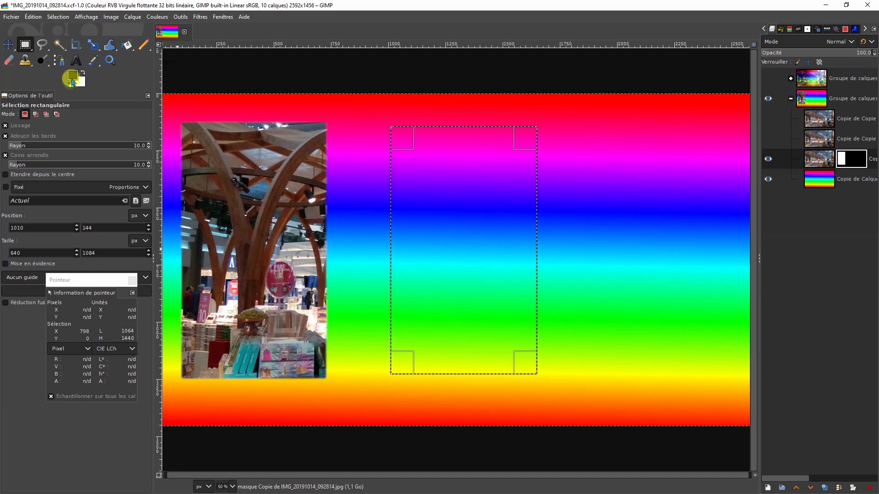
{"action": "left_click", "coordinate": [72, 76]}
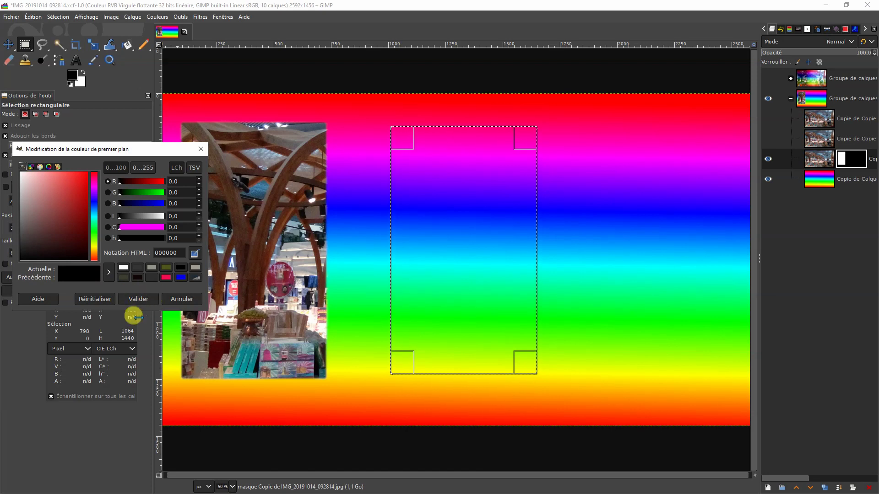
{"action": "left_click", "coordinate": [151, 268]}
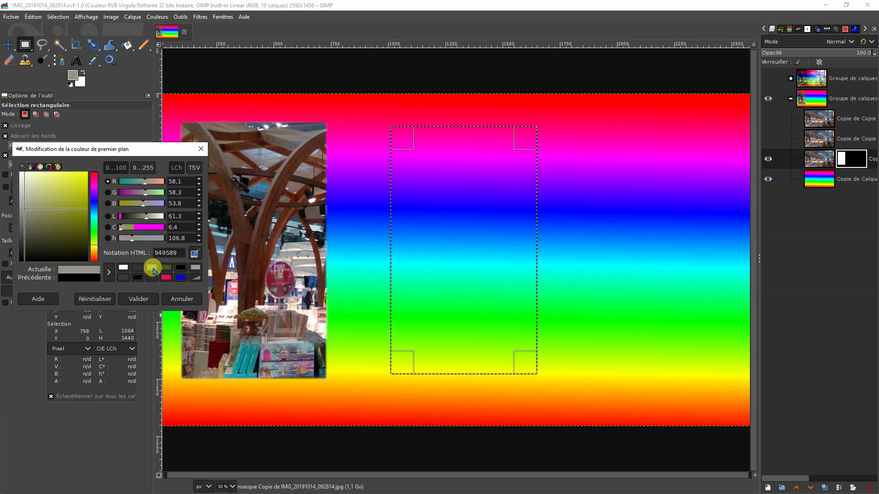
{"action": "left_click", "coordinate": [138, 299]}
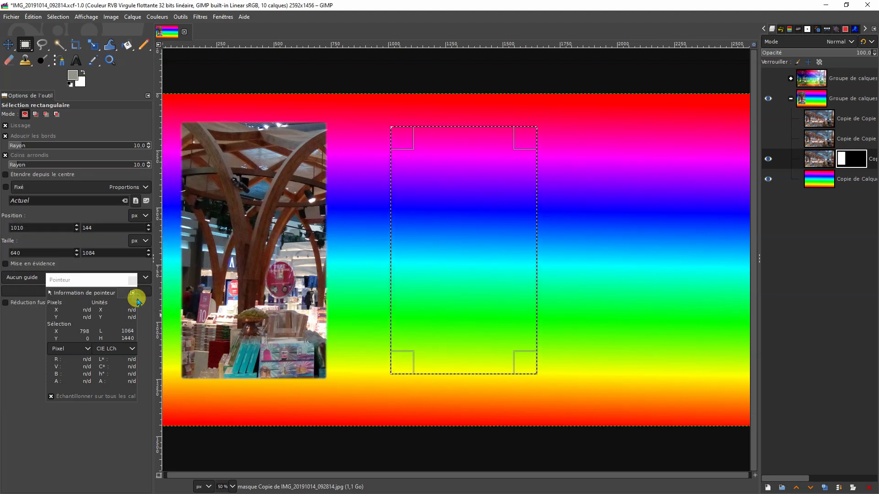
{"action": "right_click", "coordinate": [125, 50]}
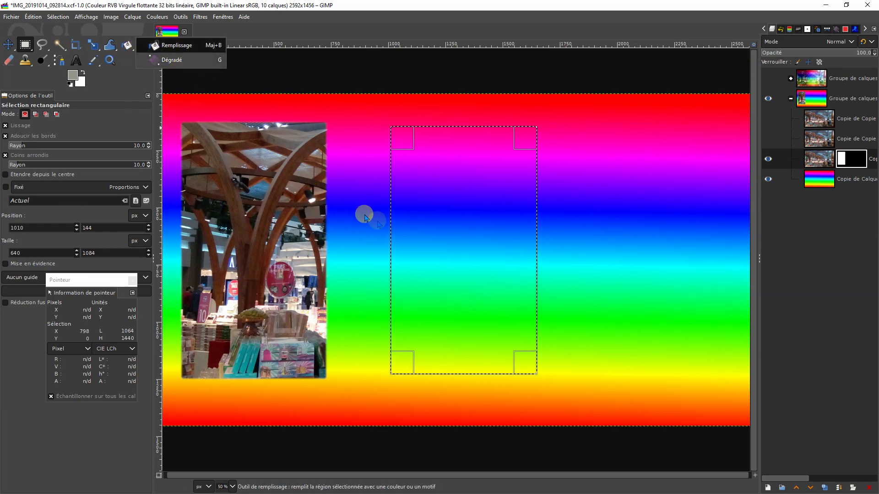
{"action": "left_click", "coordinate": [174, 45]}
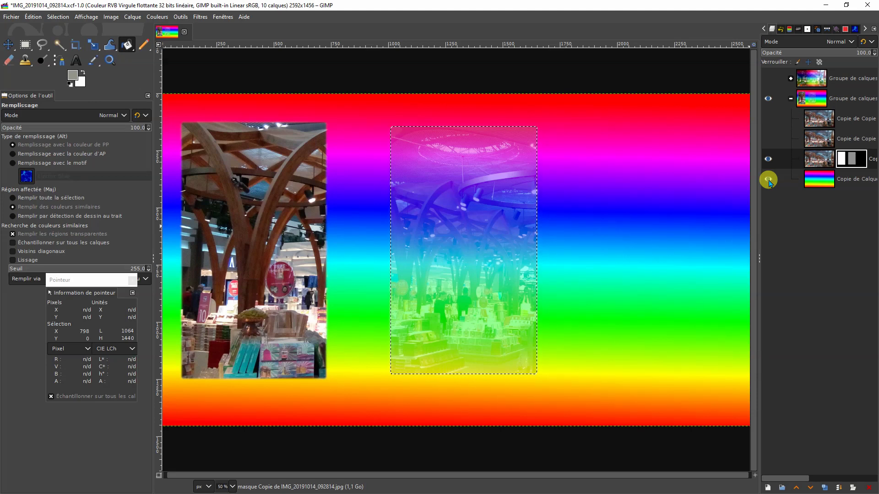
- Hide the rainbow layer to examine the mask's transparency without a background, and show it again
{"action": "left_click", "coordinate": [768, 180]}
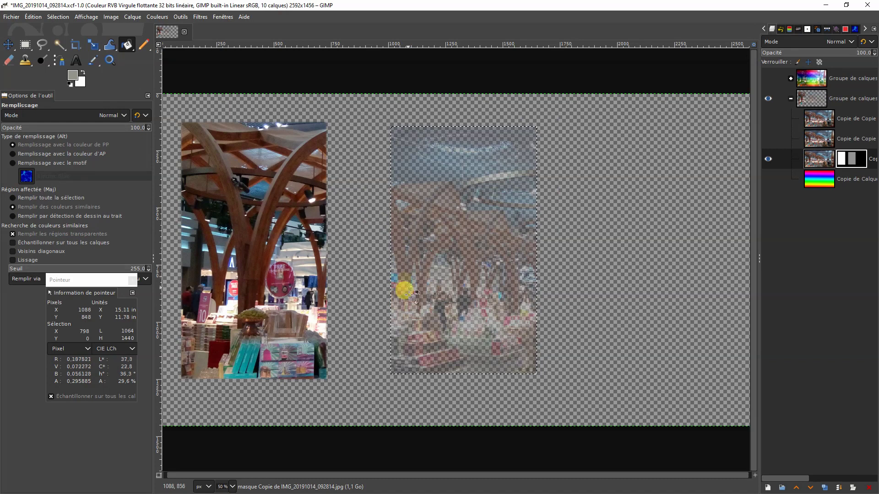
{"action": "left_click", "coordinate": [768, 179]}
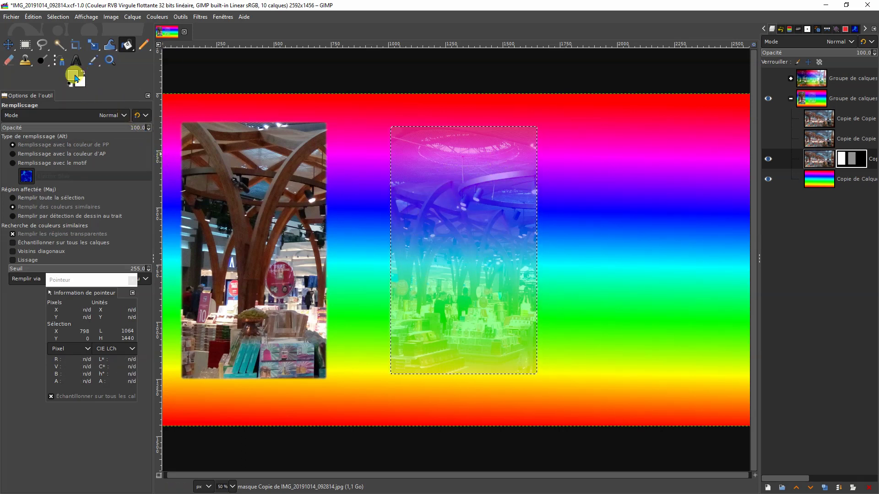
- Set the foreground colour to dark grey 2f2f29, starting from a recently used dark colour
{"action": "left_click", "coordinate": [75, 78]}
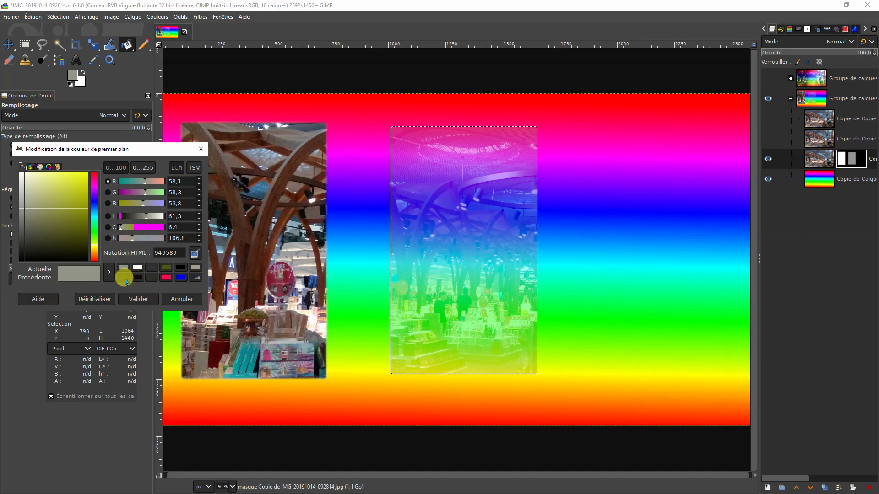
{"action": "left_click", "coordinate": [124, 278]}
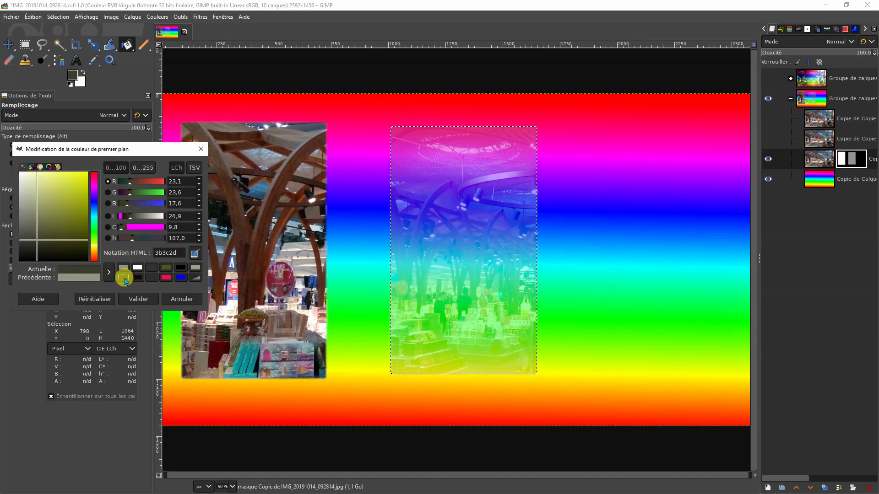
{"action": "left_click", "coordinate": [29, 245]}
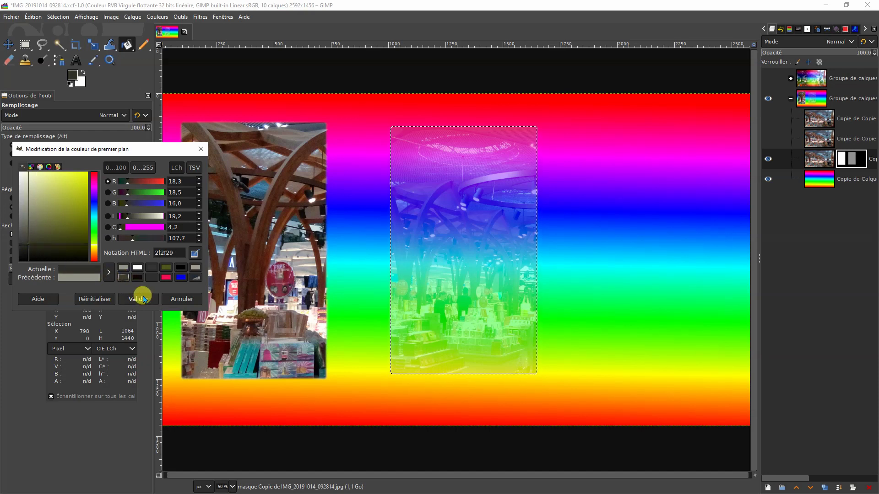
{"action": "left_click", "coordinate": [144, 299]}
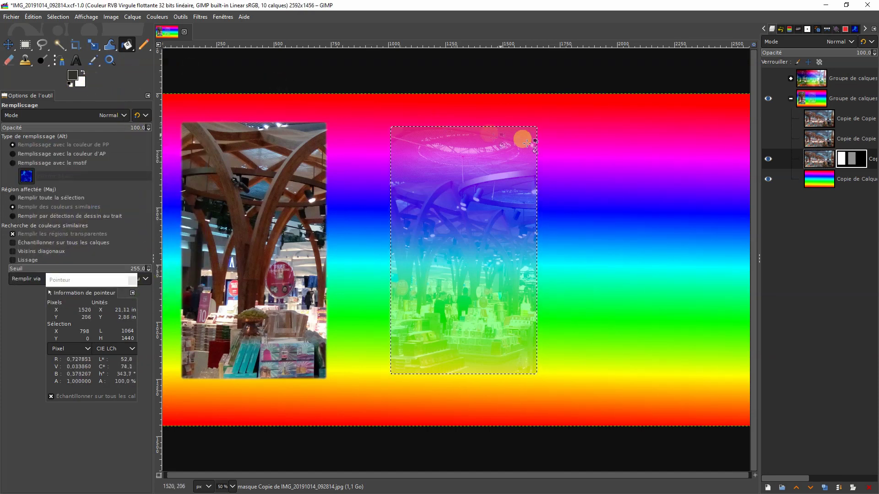
- Select a rectangle about 452 by 1090 px at position 1822, 154 and fill it with the dark grey foreground colour in the mask
{"action": "left_click", "coordinate": [25, 45]}
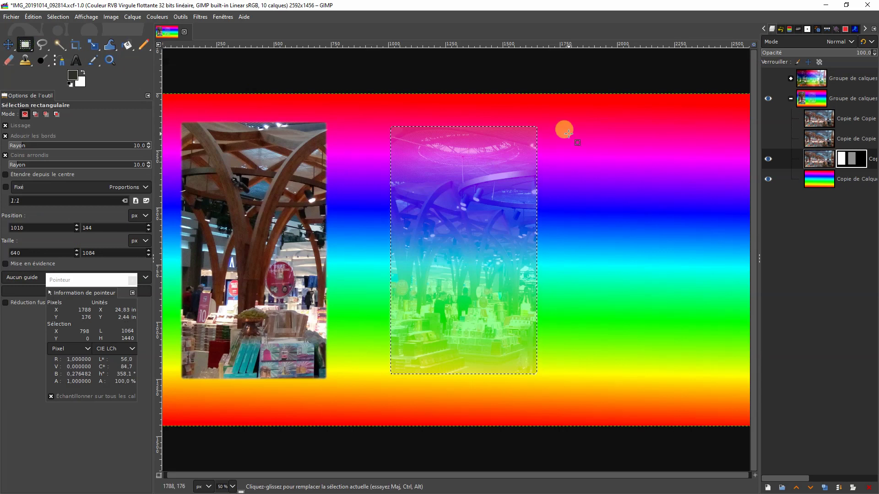
{"action": "left_click_drag", "start_coordinate": [576, 129], "coordinate": [679, 378]}
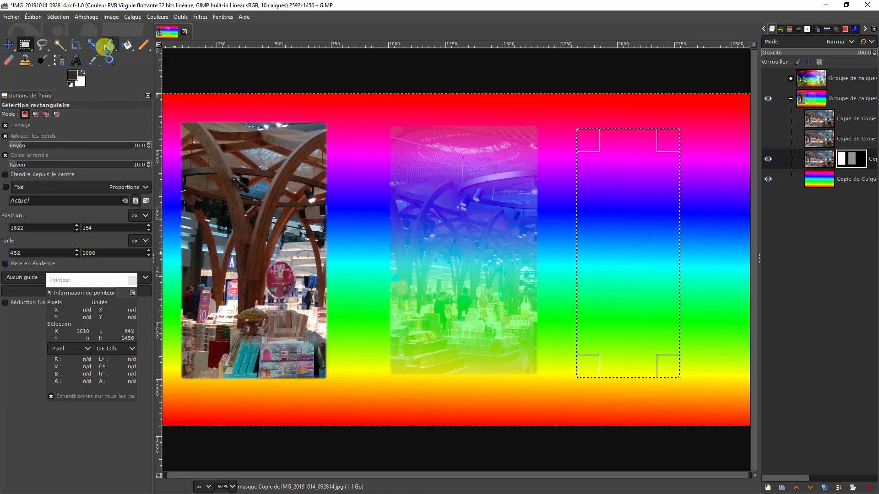
{"action": "left_click", "coordinate": [124, 49]}
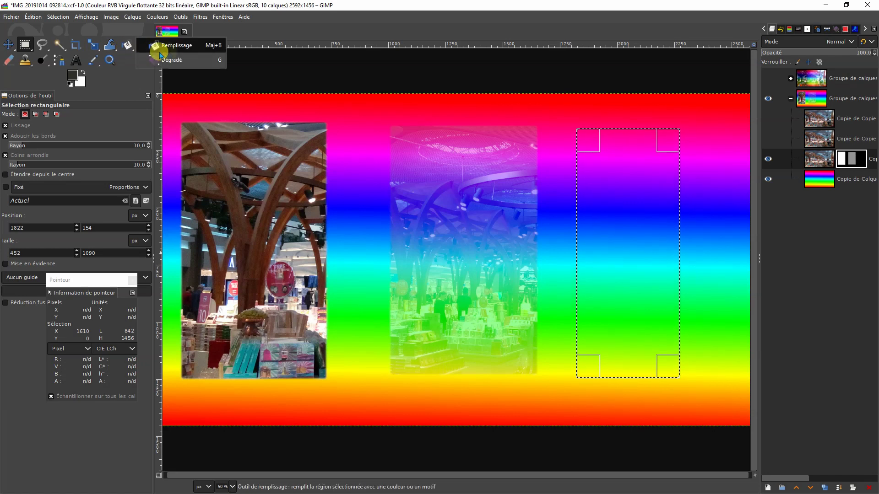
{"action": "left_click", "coordinate": [176, 45]}
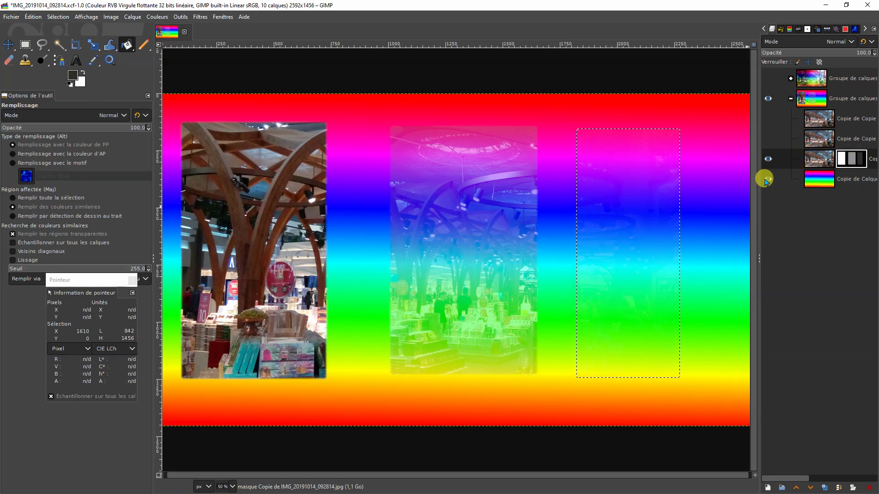
- Hide the rainbow layer to examine the dark grey area's transparency, and show it again
{"action": "left_click", "coordinate": [767, 180]}
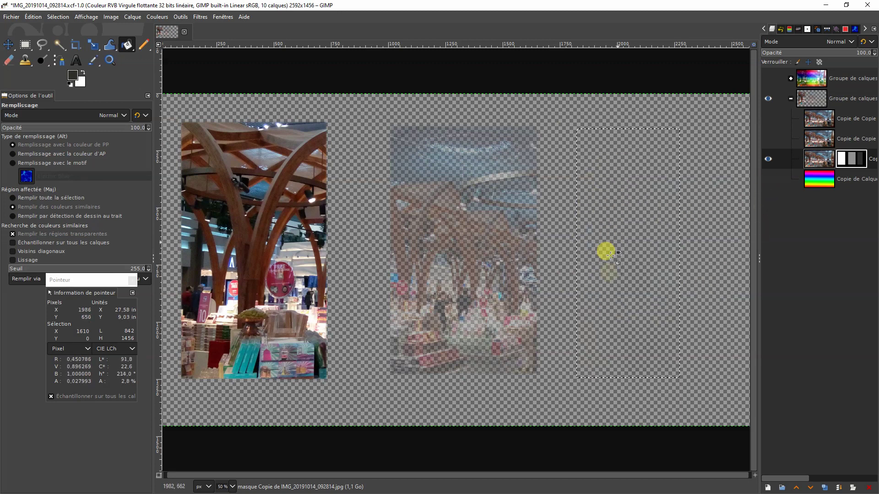
{"action": "left_click", "coordinate": [767, 179]}
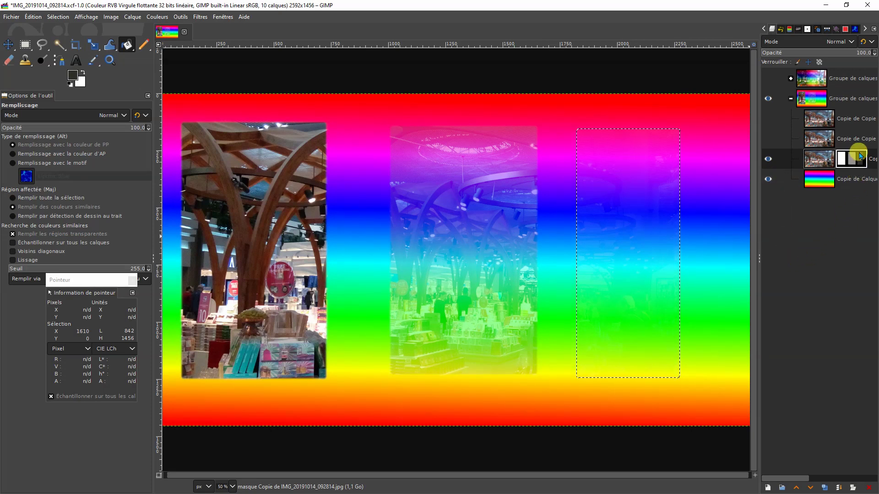
{"action": "left_click", "coordinate": [648, 228]}
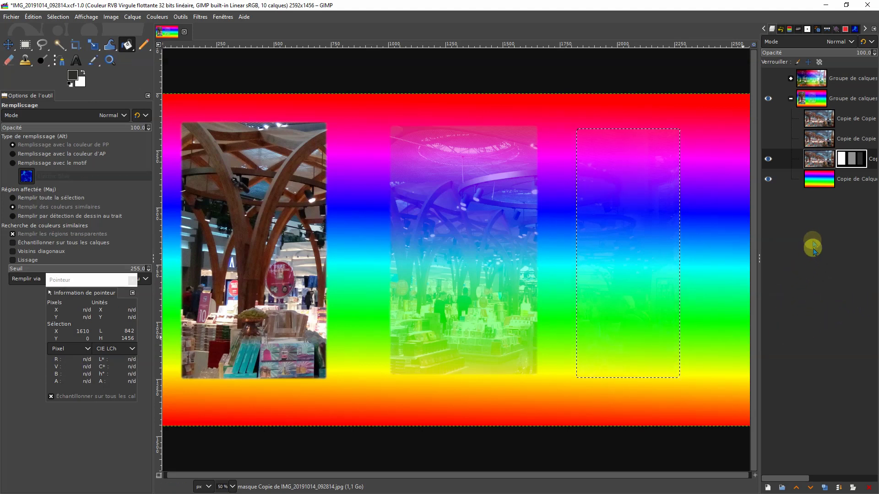
{"action": "left_click", "coordinate": [649, 198]}
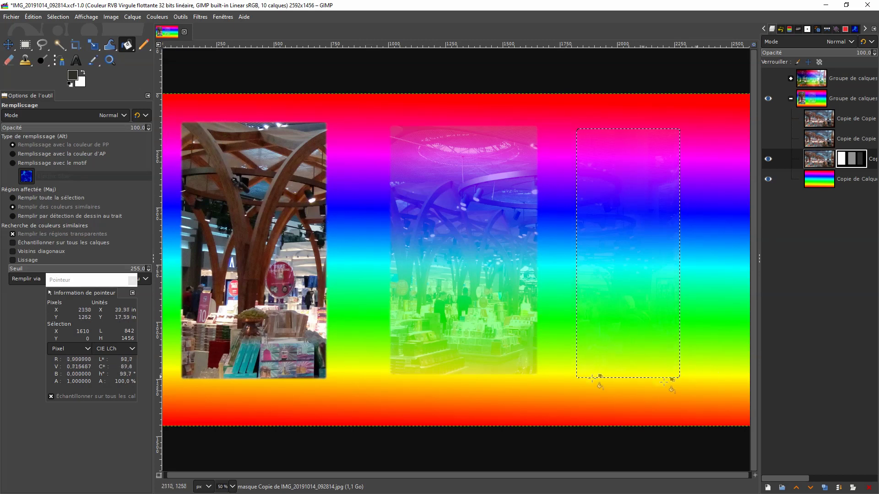
{"action": "left_click", "coordinate": [172, 120]}
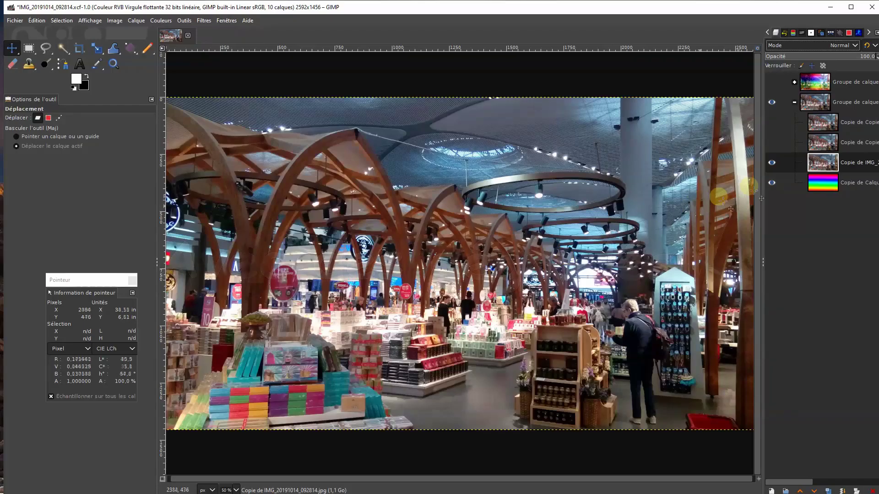
- Add a white, fully opaque layer mask to the unmasked photo layer directly above the rainbow layer
{"action": "right_click", "coordinate": [849, 167]}
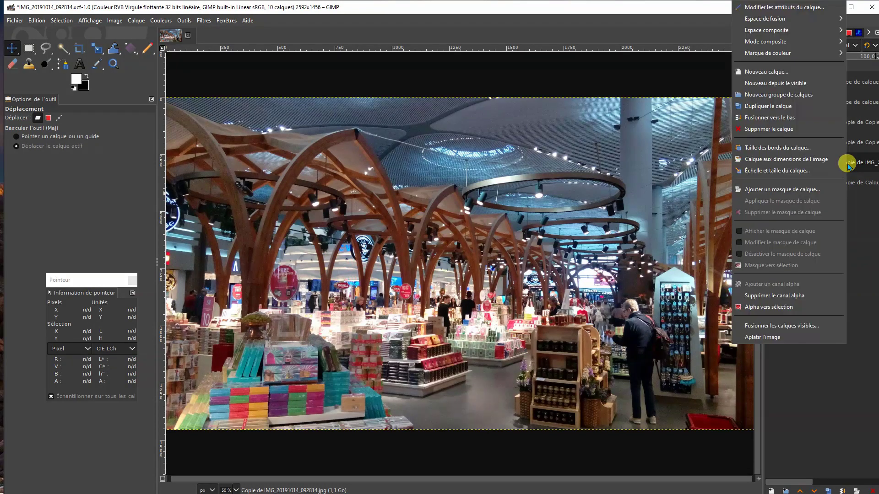
{"action": "left_click", "coordinate": [766, 189]}
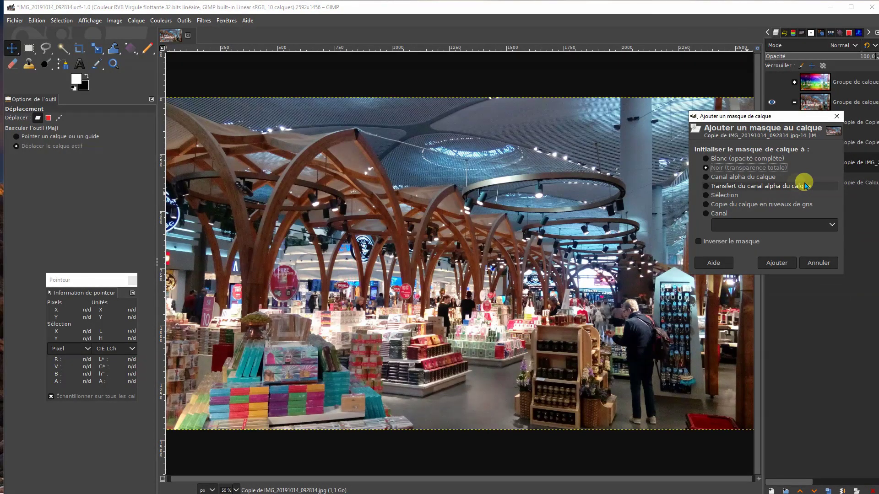
{"action": "left_click", "coordinate": [712, 168]}
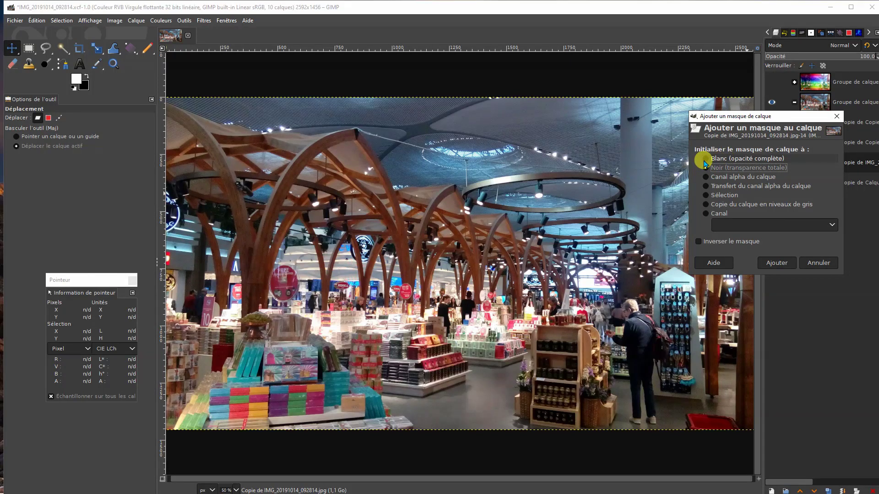
{"action": "left_click", "coordinate": [777, 263]}
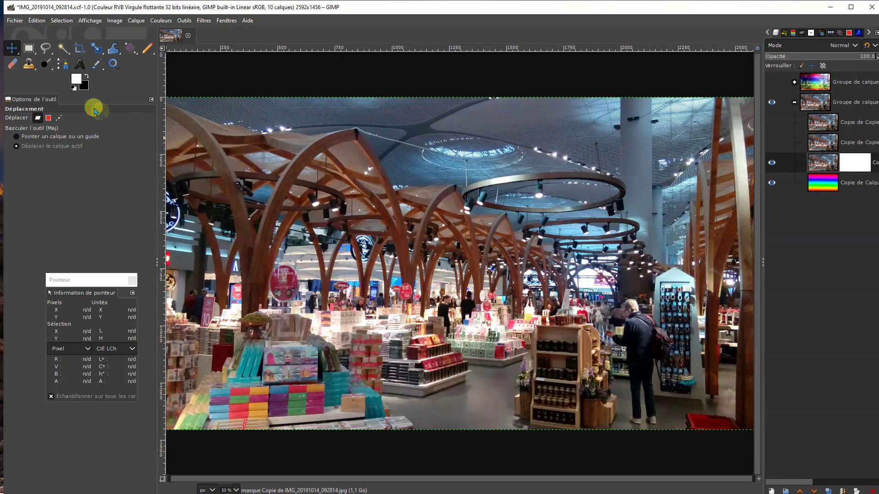
- Apply a horizontal white-to-black linear gradient about 748 px long across the middle of the photo layer's mask
{"action": "left_click", "coordinate": [129, 49]}
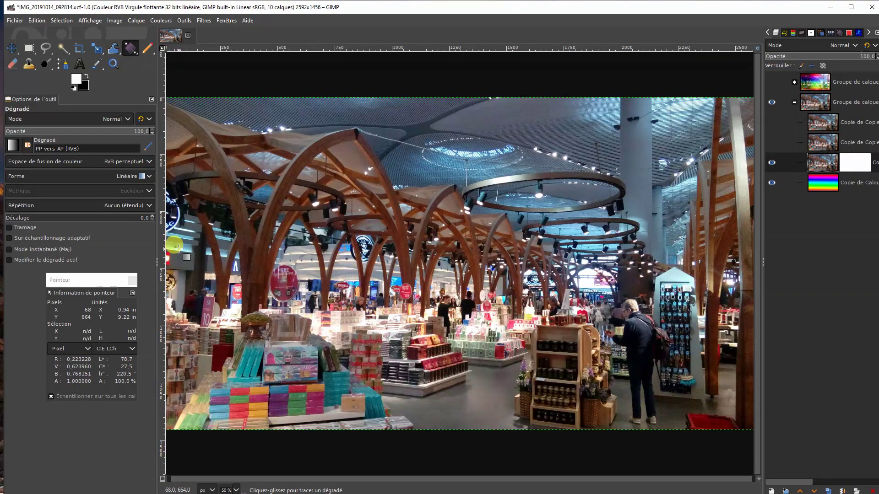
{"action": "left_click_drag", "start_coordinate": [178, 249], "coordinate": [467, 251]}
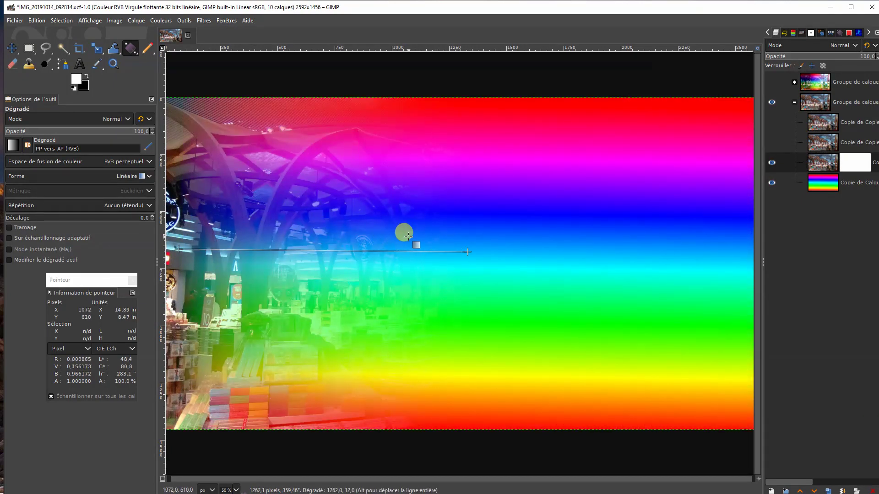
{"action": "key", "text": "Escape"}
{"action": "left_click_drag", "start_coordinate": [380, 251], "coordinate": [551, 250]}
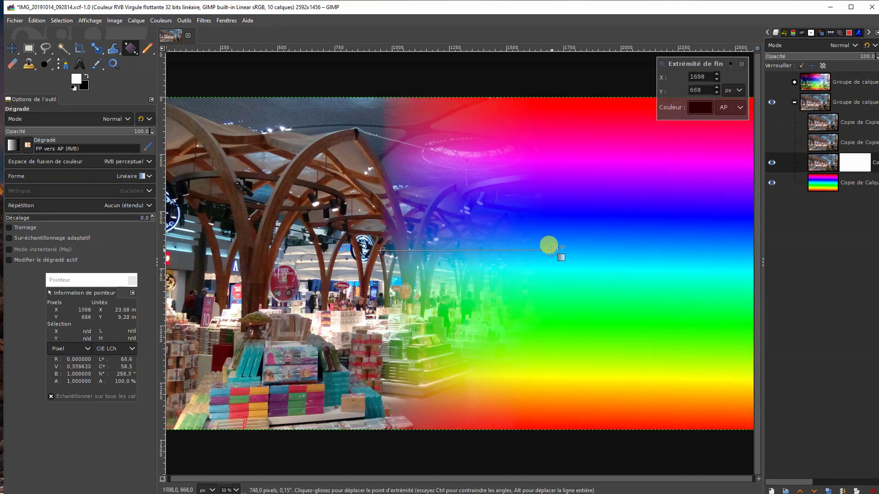
{"action": "key", "text": "Return"}
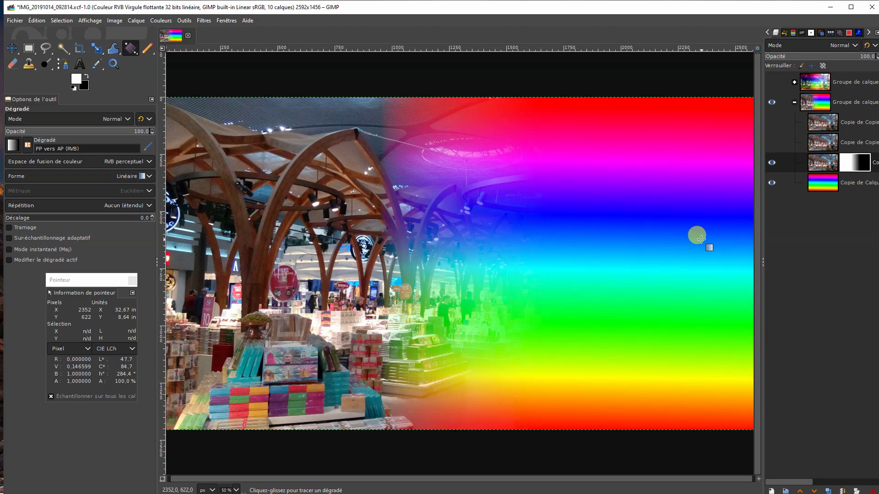
- Toggle the rainbow layer's visibility to examine the gradual transparency of the gradient mask, leaving the layer shown
{"action": "left_click", "coordinate": [772, 182]}
{"action": "left_click", "coordinate": [772, 182]}
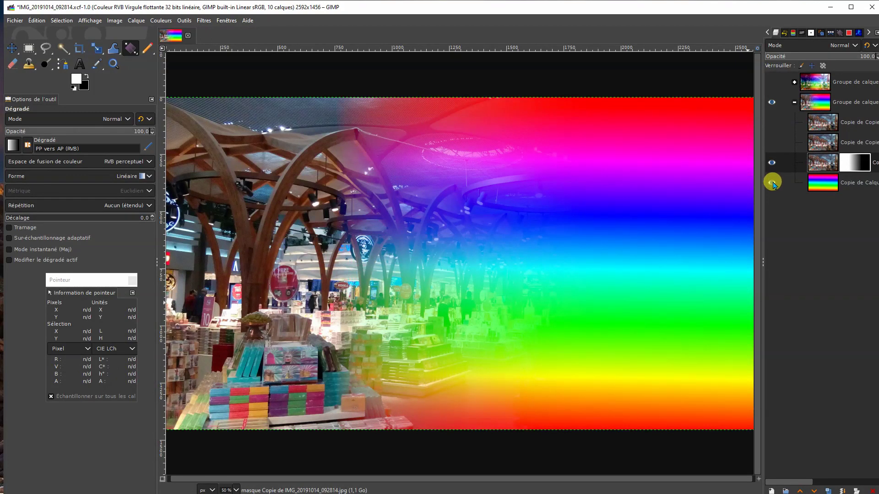
{"action": "left_click", "coordinate": [772, 183]}
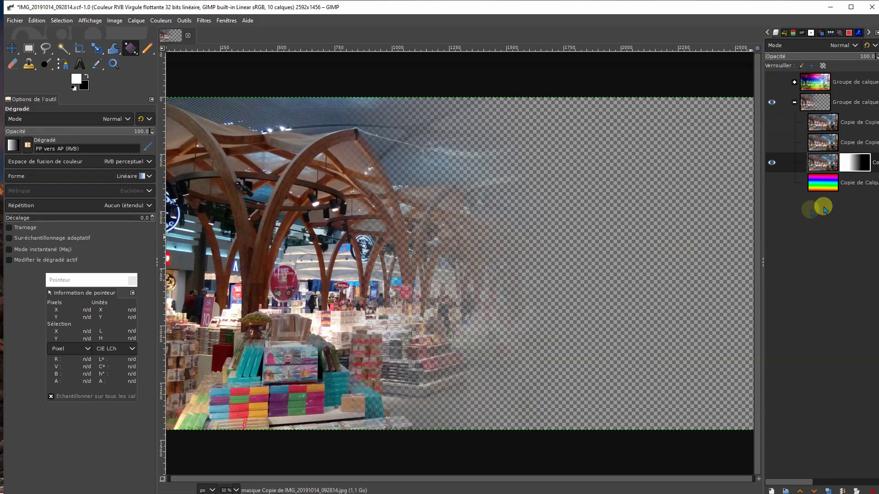
{"action": "left_click", "coordinate": [773, 184]}
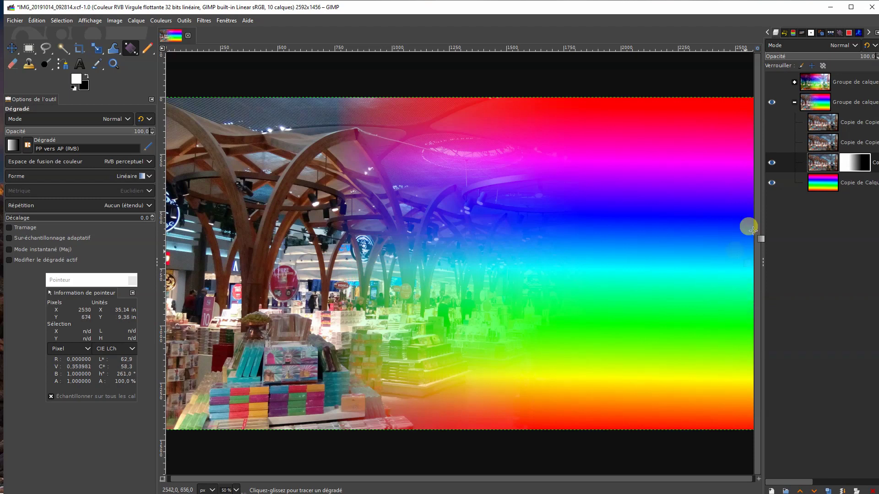
- Show the photo copy above the gradient-masked layer and add a black, fully transparent layer mask to it
{"action": "left_click", "coordinate": [771, 142]}
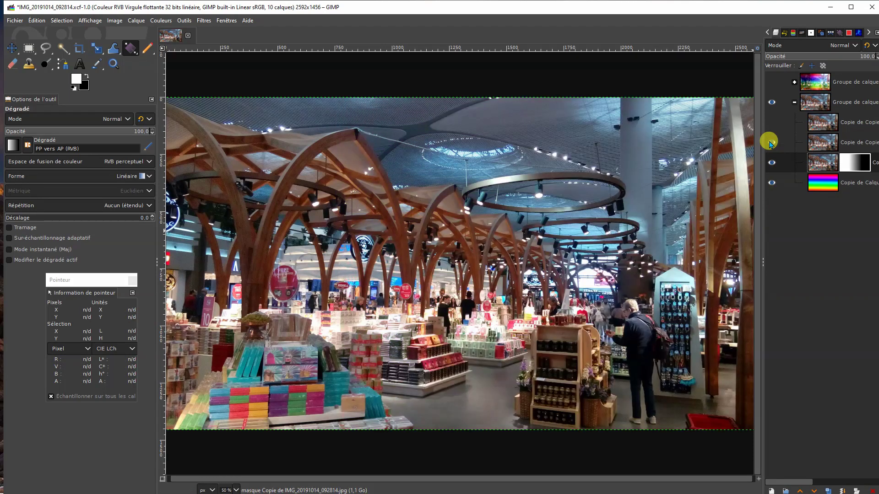
{"action": "right_click", "coordinate": [861, 144]}
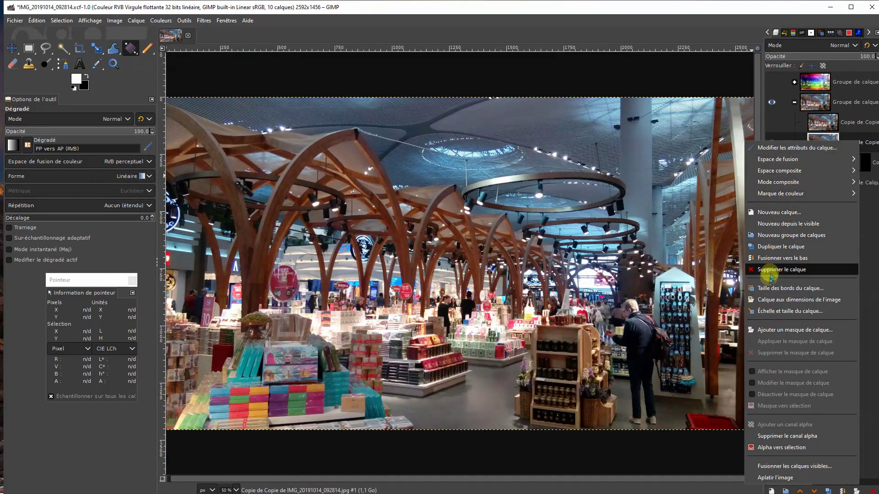
{"action": "left_click", "coordinate": [774, 330]}
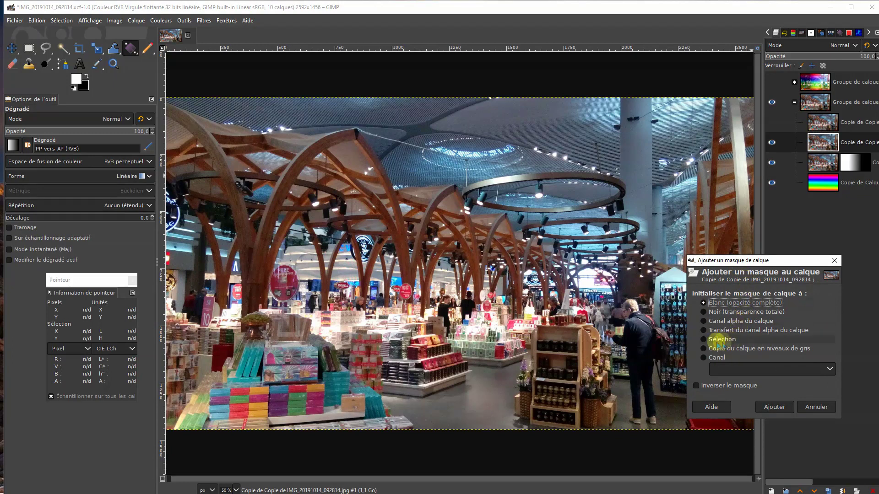
{"action": "left_click", "coordinate": [707, 313]}
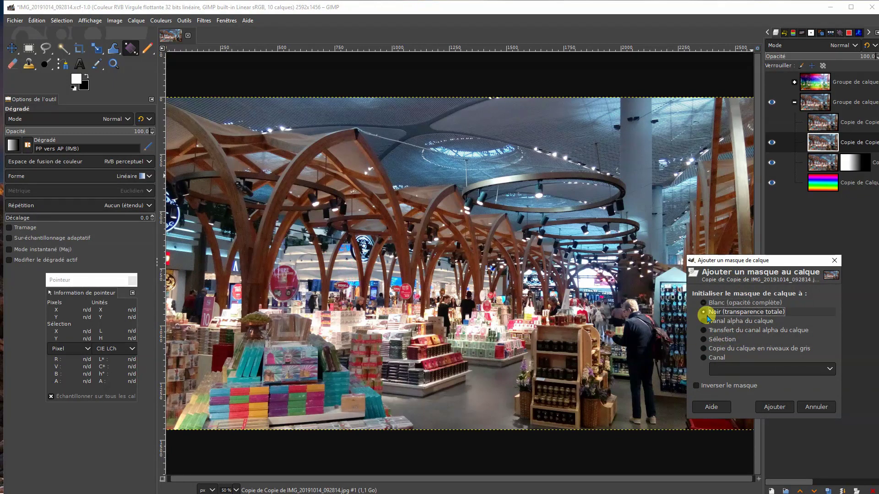
{"action": "left_click", "coordinate": [774, 407]}
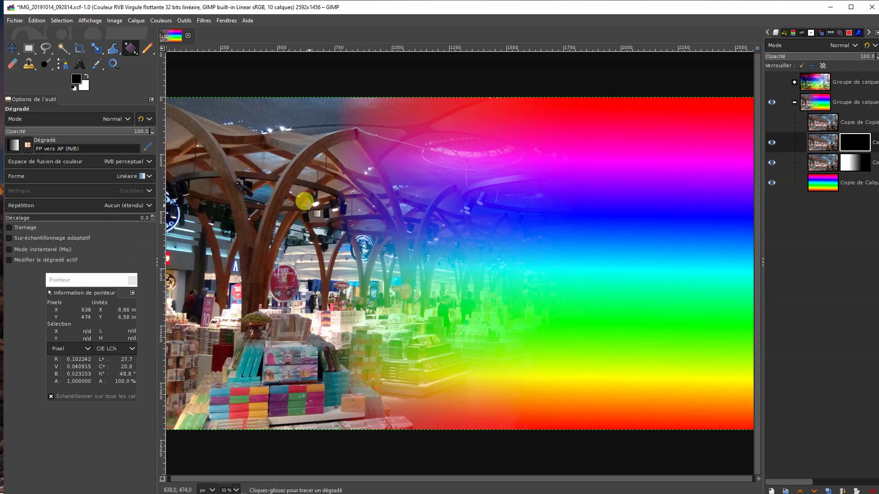
- Apply a horizontal black-to-white linear gradient about 1290 px long across the upper photo copy's mask
{"action": "left_click_drag", "start_coordinate": [286, 248], "coordinate": [583, 246]}
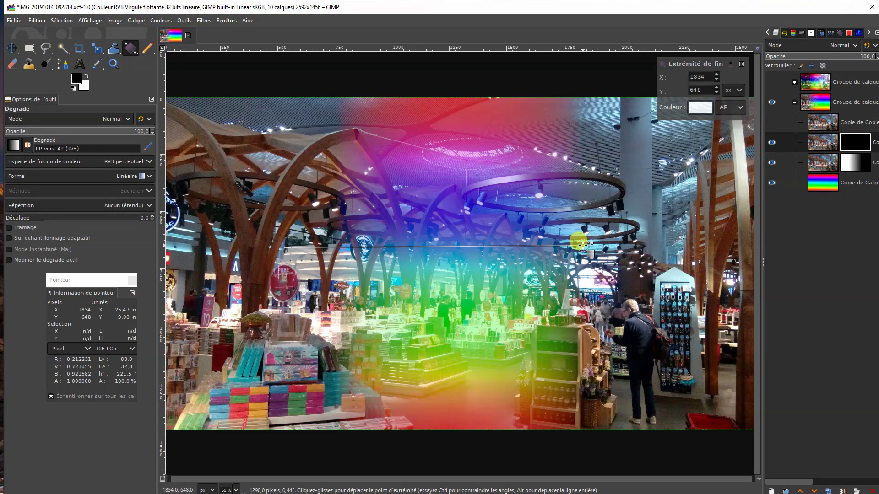
{"action": "left_click", "coordinate": [769, 267]}
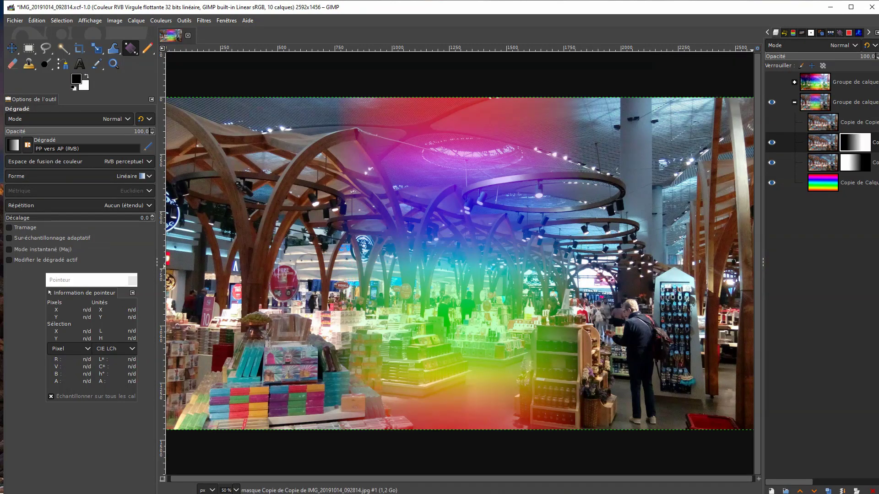
- Hide and show each of the two gradient-masked photo layers in turn to compare what each contributes
{"action": "left_click", "coordinate": [772, 142]}
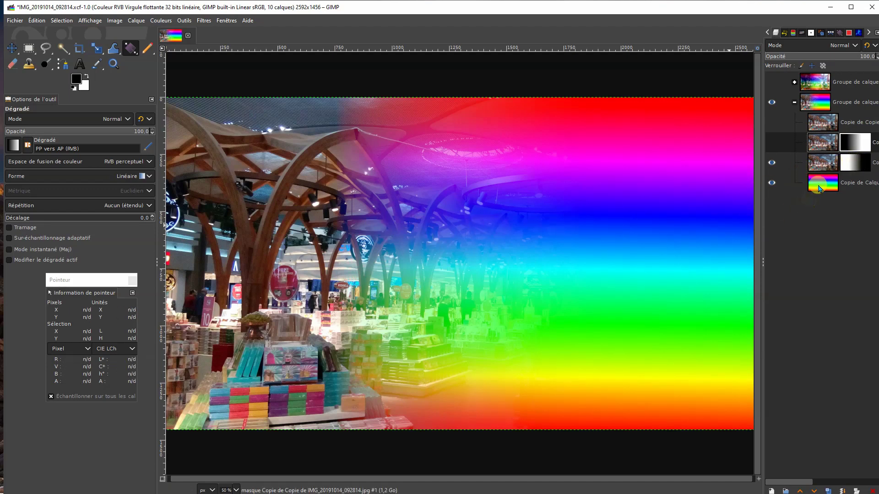
{"action": "left_click", "coordinate": [771, 143]}
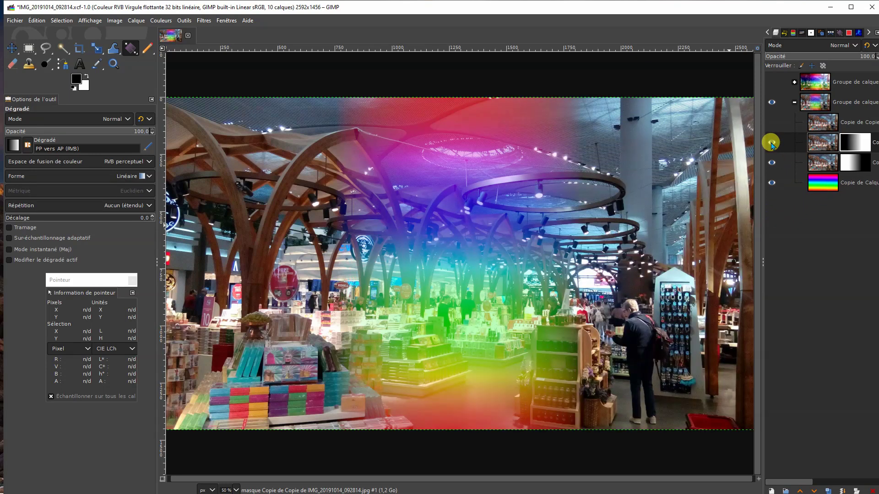
{"action": "left_click", "coordinate": [772, 163]}
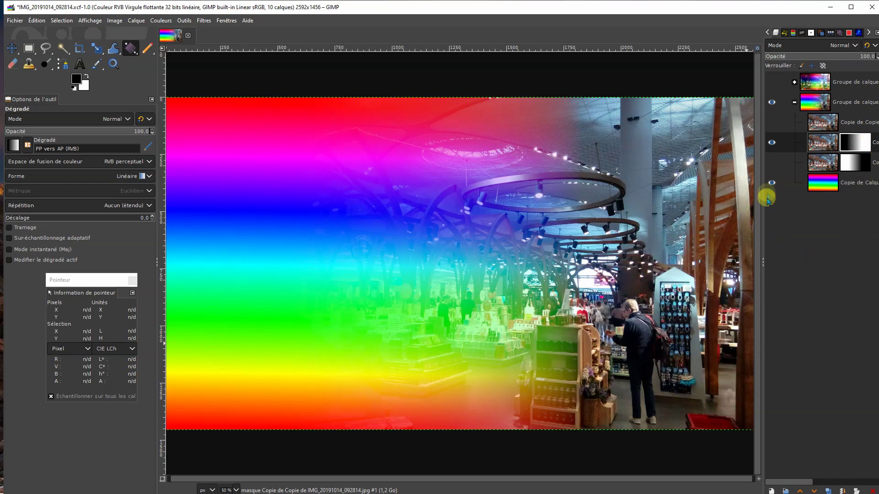
{"action": "left_click", "coordinate": [772, 162]}
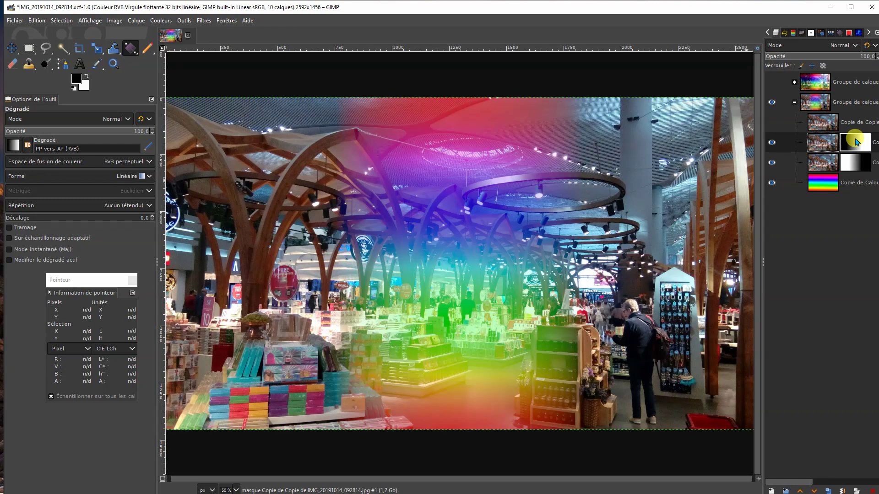
- Darken the lower masked photo's image, not its mask, with Levels by setting the input black point to 32.43
{"action": "left_click", "coordinate": [816, 162]}
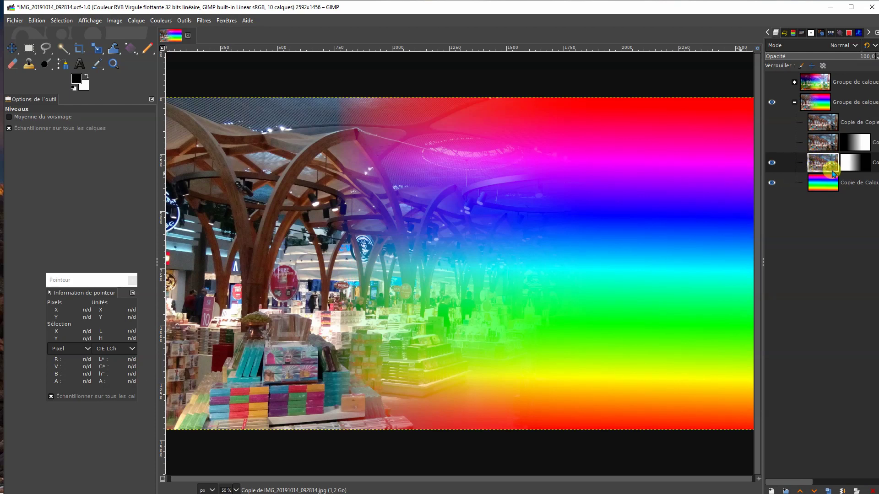
{"action": "right_click", "coordinate": [470, 233]}
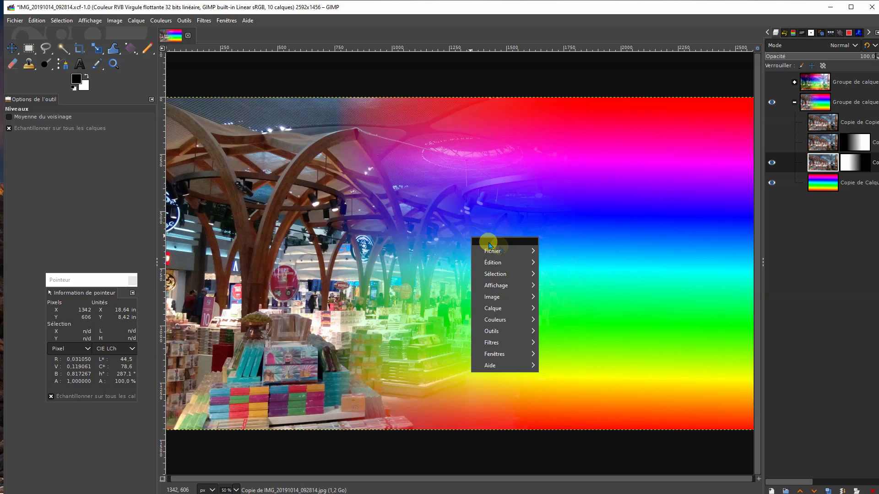
{"action": "mouse_move", "coordinate": [506, 320]}
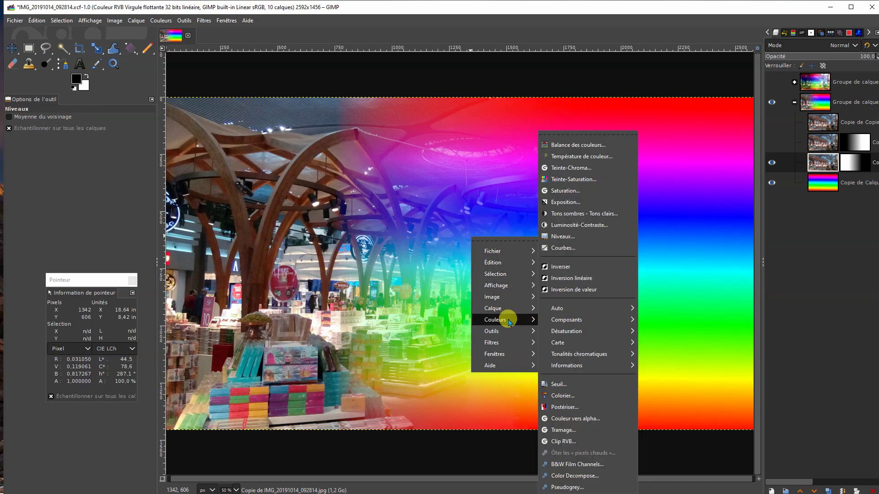
{"action": "left_click", "coordinate": [555, 236]}
{"action": "left_click_drag", "start_coordinate": [65, 185], "coordinate": [126, 188]}
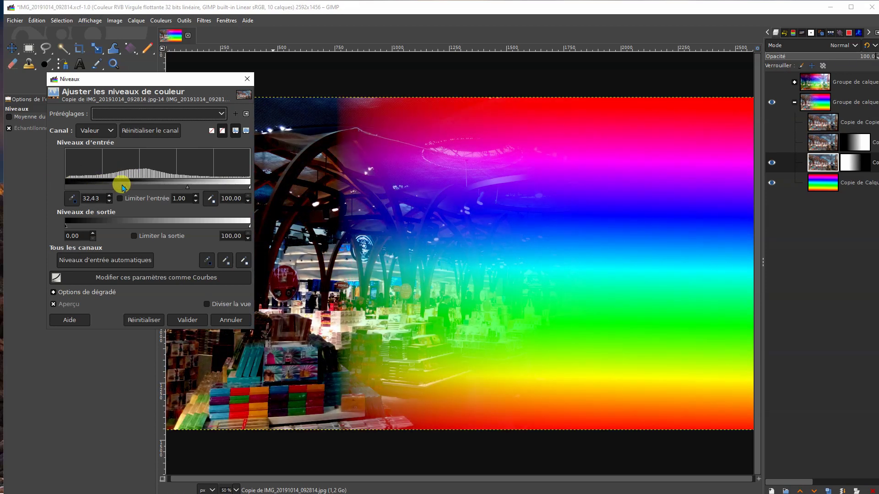
{"action": "left_click", "coordinate": [187, 320]}
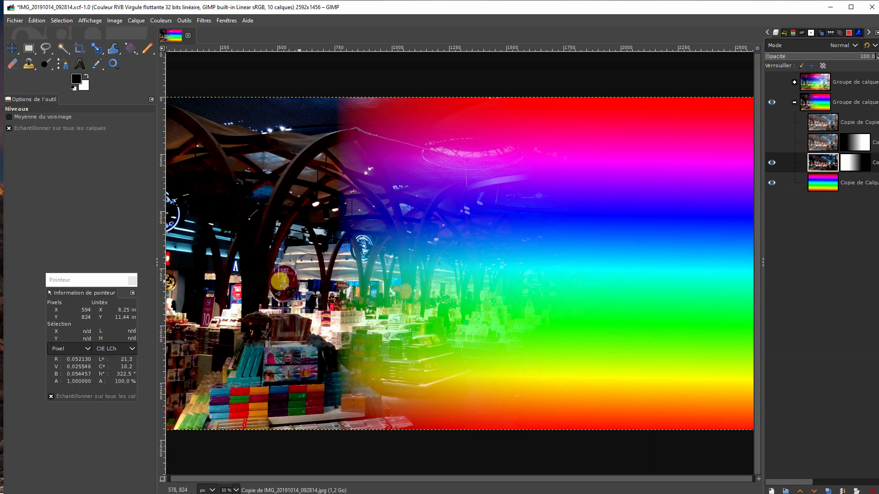
- Disable and re-enable the lower photo's layer mask to check the darkening across the whole image
{"action": "left_click", "coordinate": [854, 164]}
{"action": "right_click", "coordinate": [856, 168]}
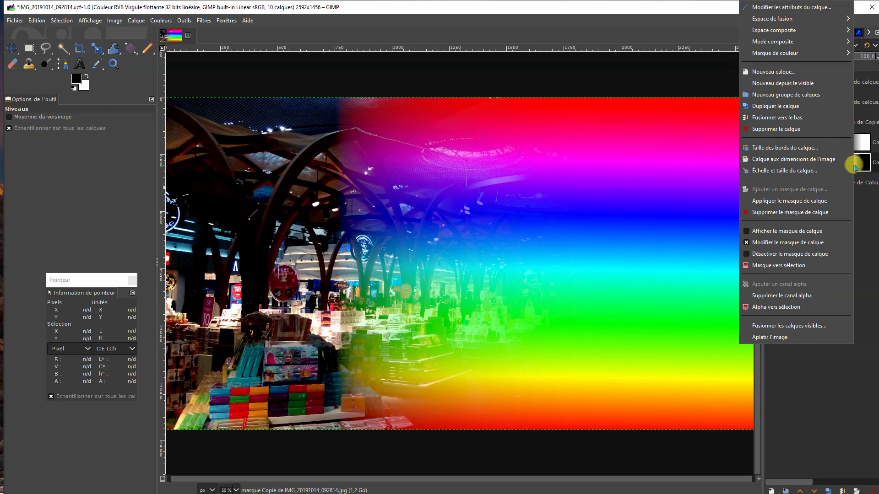
{"action": "left_click", "coordinate": [752, 256]}
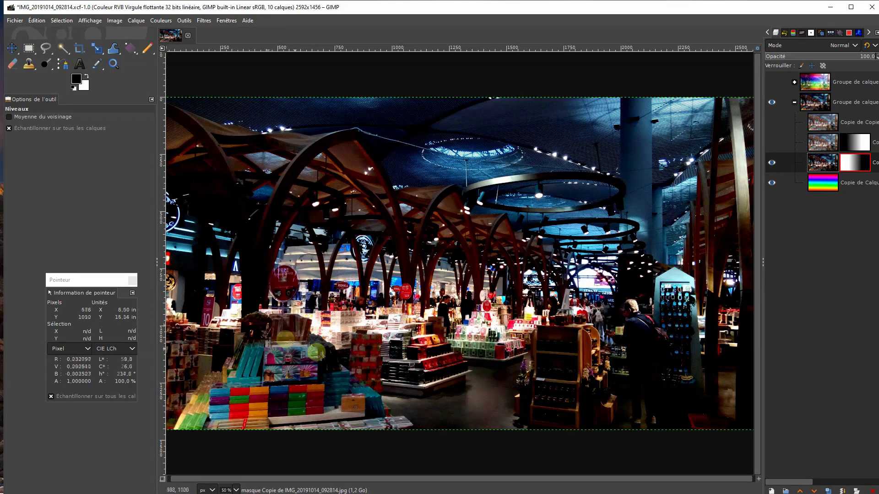
{"action": "right_click", "coordinate": [849, 160]}
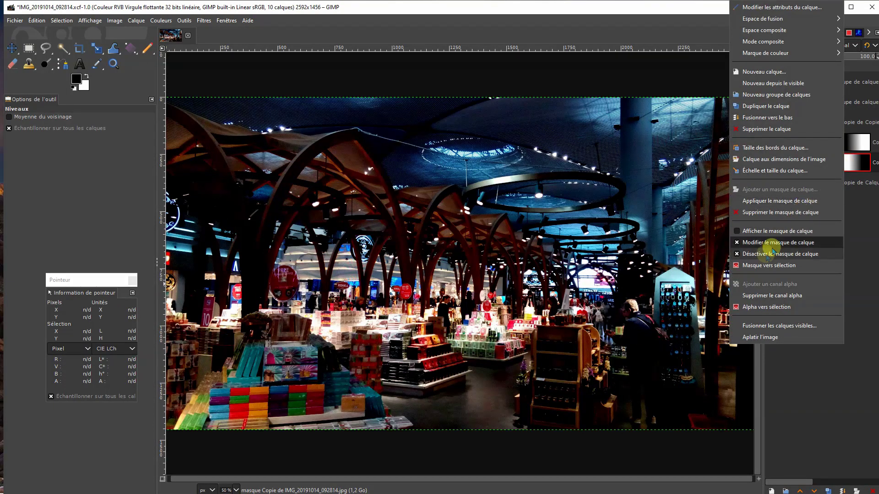
{"action": "left_click", "coordinate": [740, 257]}
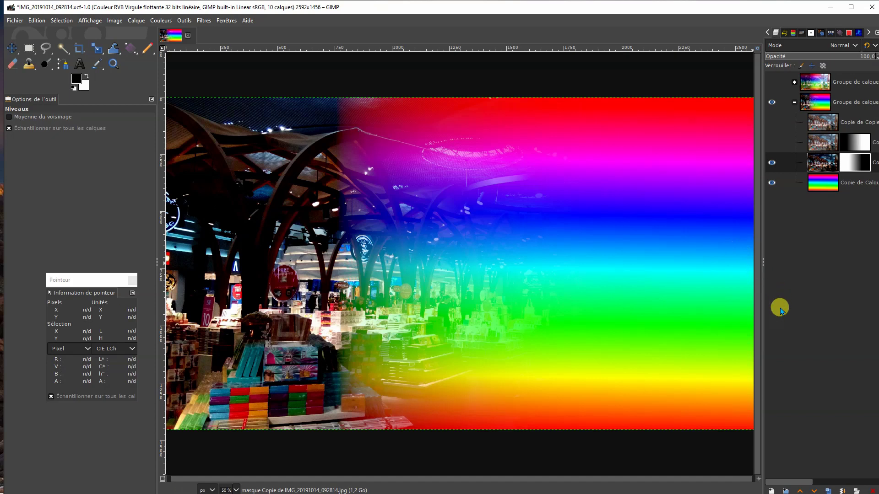
- Show the upper masked photo and brighten its image with Levels by setting the input white point to 70.54
{"action": "left_click", "coordinate": [772, 143]}
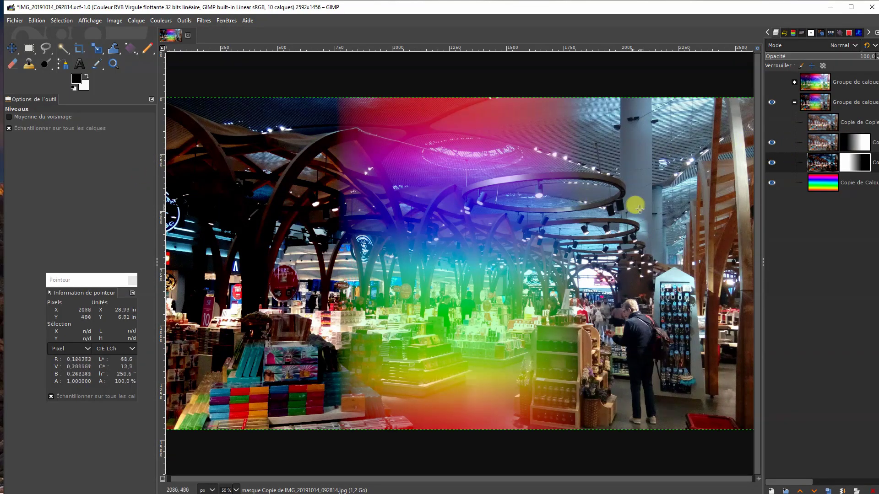
{"action": "left_click", "coordinate": [823, 146]}
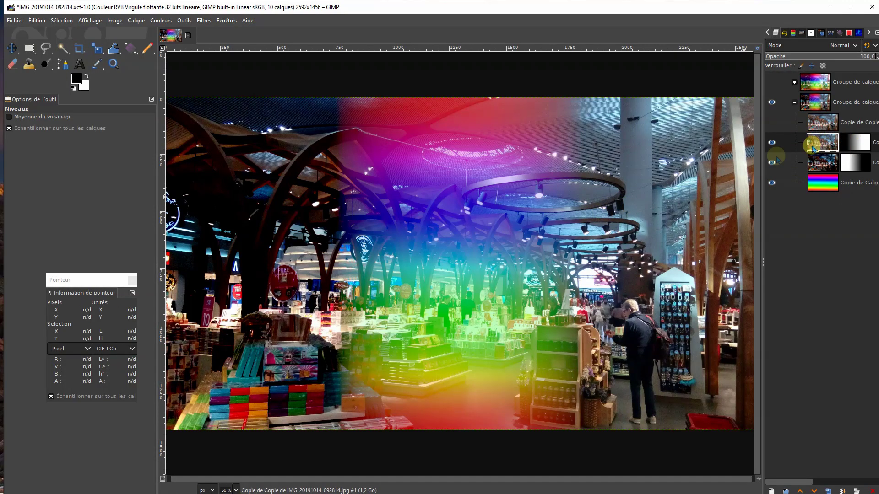
{"action": "right_click", "coordinate": [532, 220]}
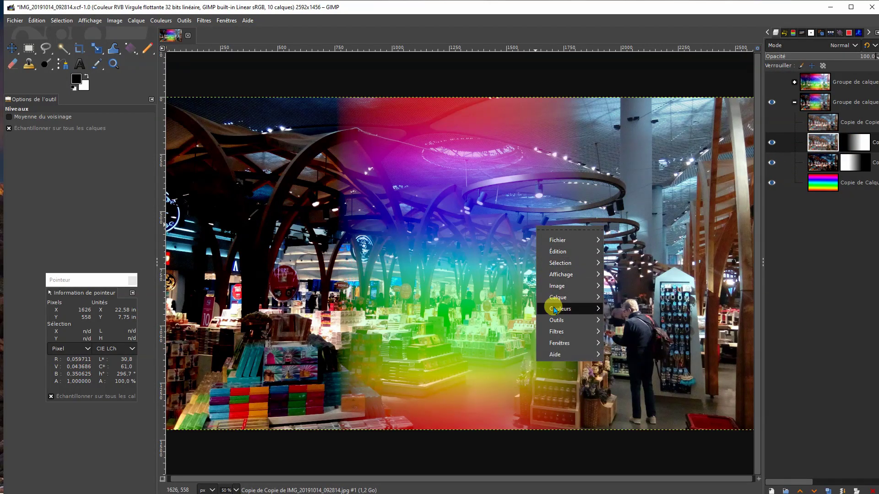
{"action": "mouse_move", "coordinate": [555, 310]}
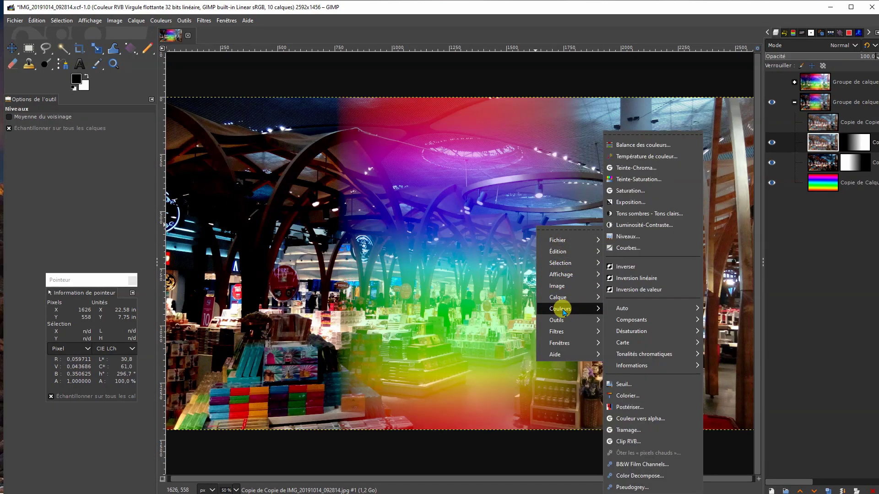
{"action": "left_click", "coordinate": [627, 237]}
{"action": "left_click_drag", "start_coordinate": [207, 184], "coordinate": [196, 185]}
{"action": "left_click", "coordinate": [198, 320]}
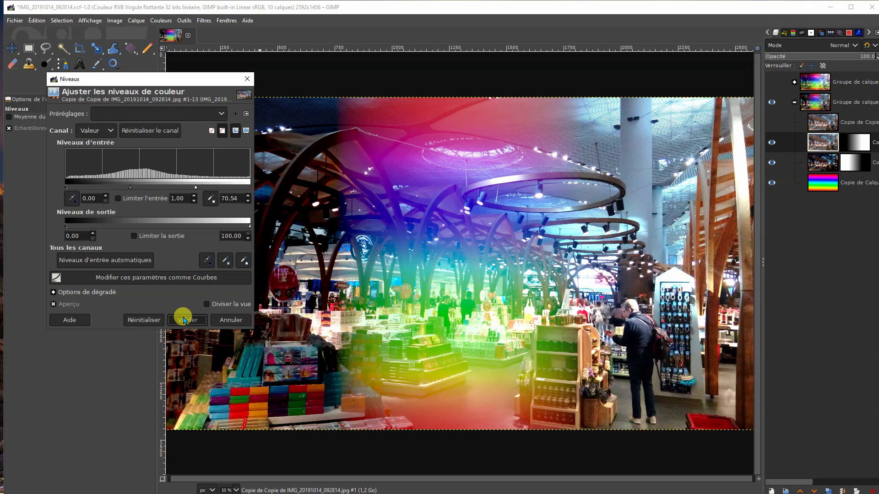
- Disable and re-enable the upper photo's layer mask, and hide and show the rainbow layer to examine the transparent central area
{"action": "left_click", "coordinate": [856, 142]}
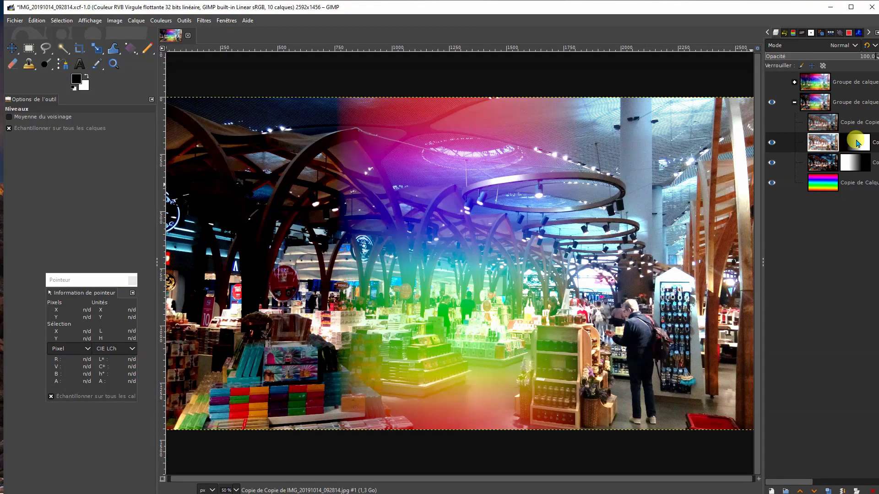
{"action": "right_click", "coordinate": [857, 143]}
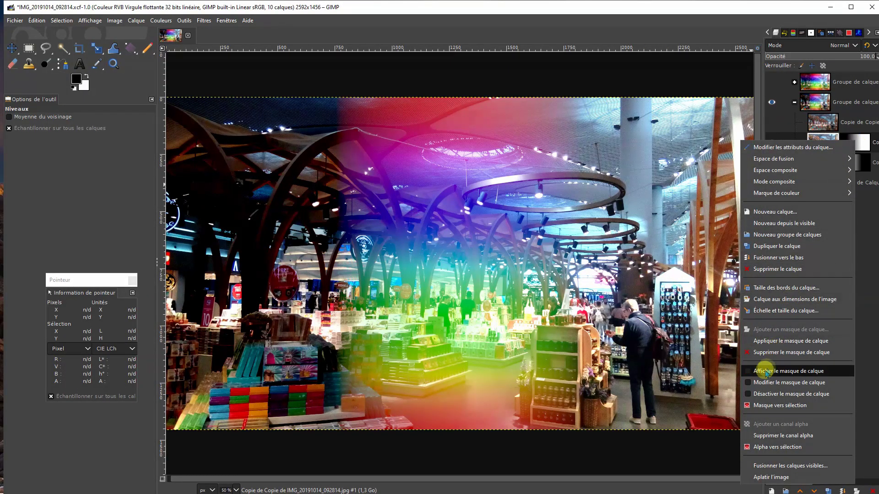
{"action": "left_click", "coordinate": [752, 391]}
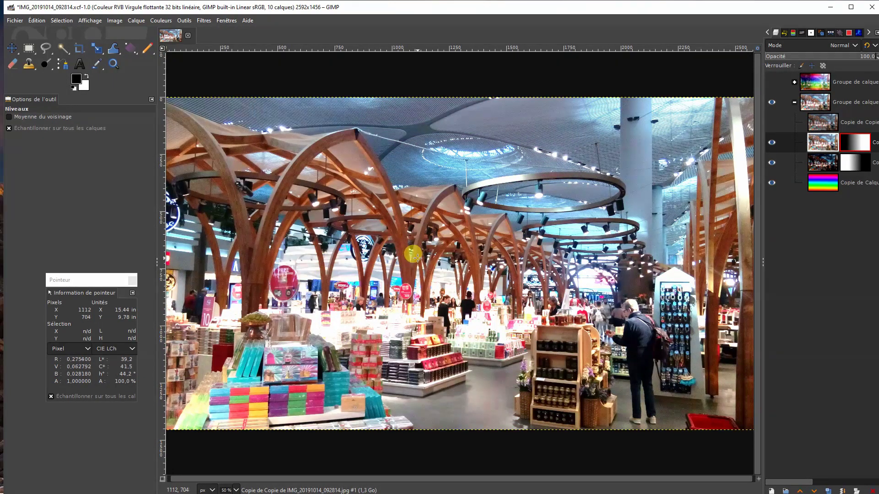
{"action": "right_click", "coordinate": [855, 144]}
{"action": "left_click", "coordinate": [747, 395]}
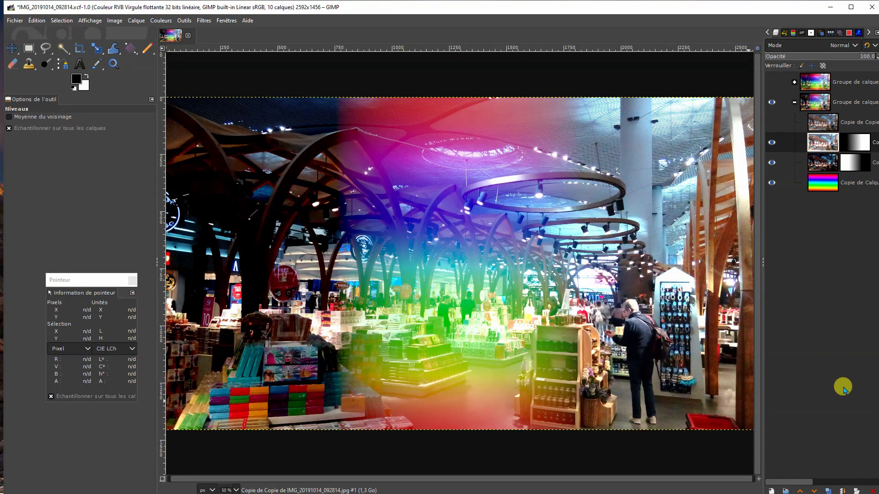
{"action": "left_click", "coordinate": [772, 183]}
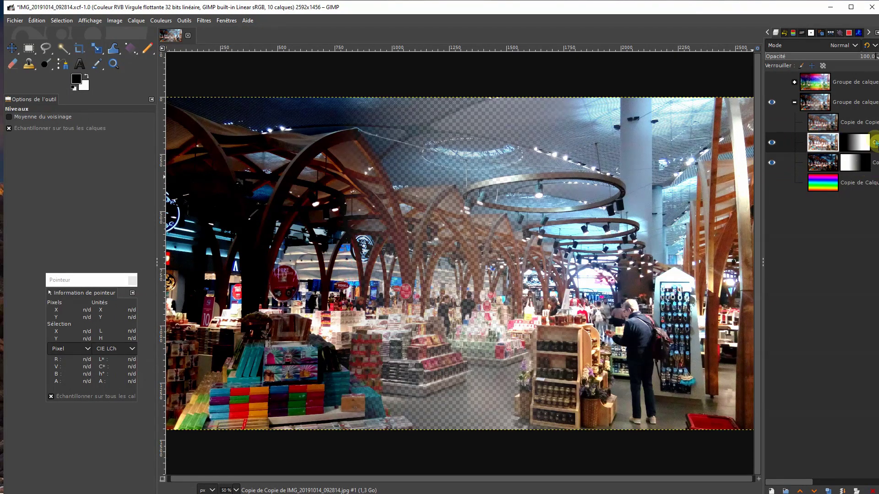
{"action": "left_click", "coordinate": [772, 183]}
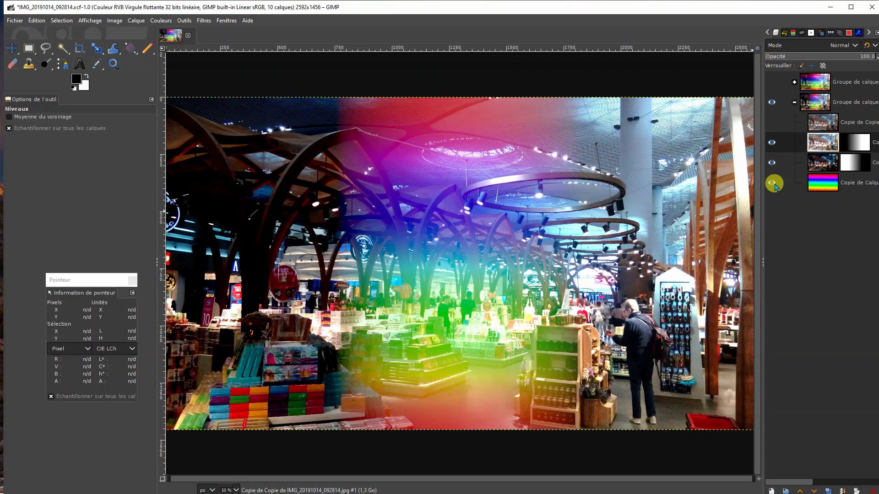
- Place the unmasked photo copy beneath the two masked photos, show it and hide the rainbow layer
{"action": "key", "text": "ctrl+z"}
{"action": "key", "text": "ctrl+z"}
{"action": "key", "text": "ctrl+z"}
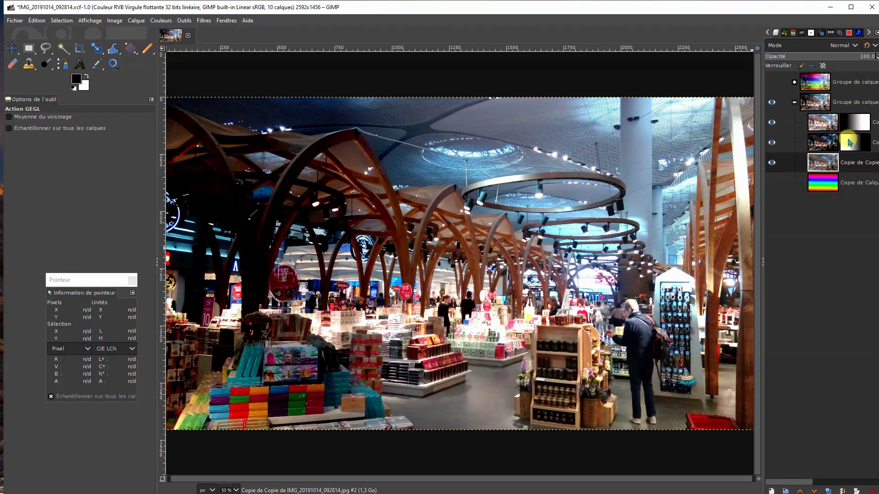
- Recolour the unmasked photo copy with Hue-Chroma, setting hue to 73, chroma to 62.22 and lightness to 25
{"action": "left_click", "coordinate": [812, 165]}
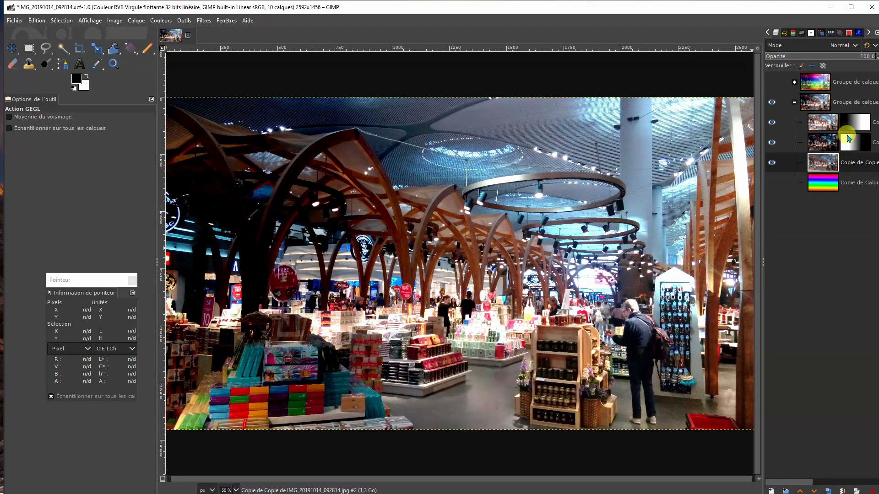
{"action": "right_click", "coordinate": [787, 170]}
{"action": "key", "text": "Escape"}
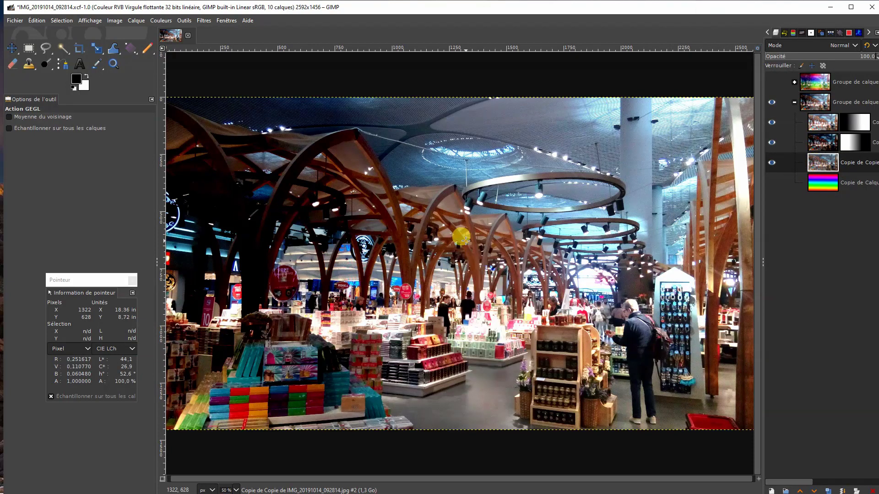
{"action": "right_click", "coordinate": [481, 254]}
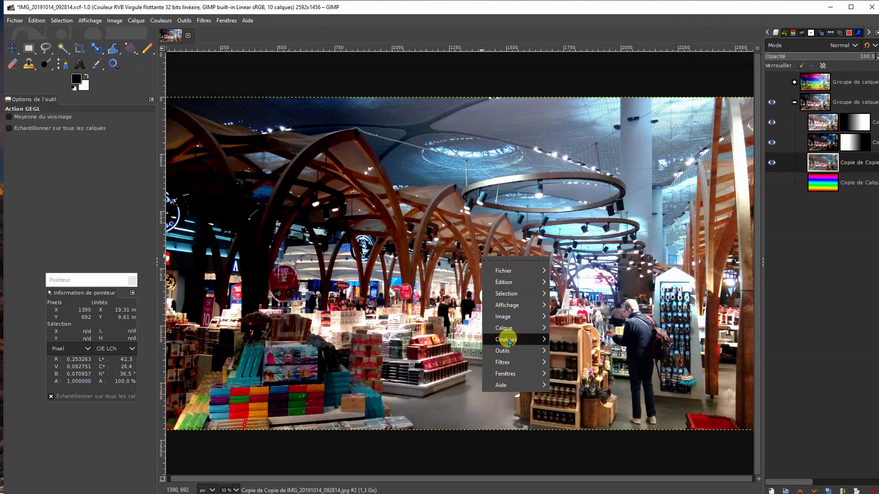
{"action": "mouse_move", "coordinate": [509, 341]}
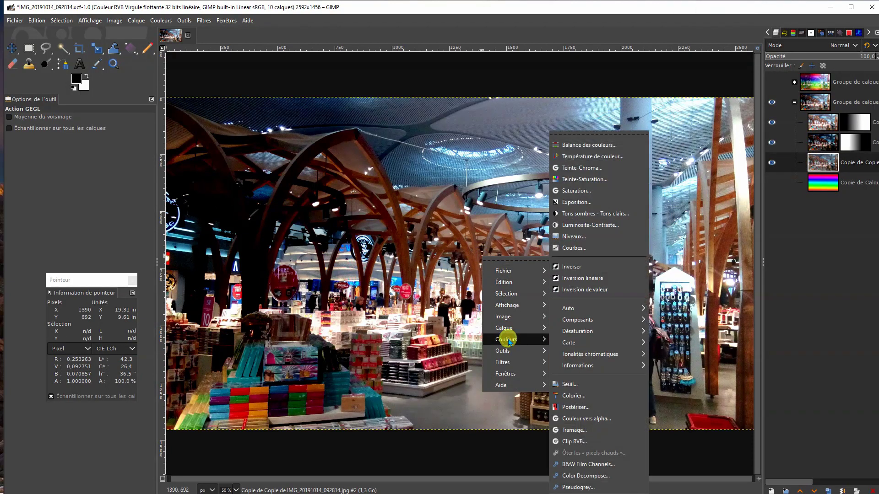
{"action": "left_click", "coordinate": [581, 168]}
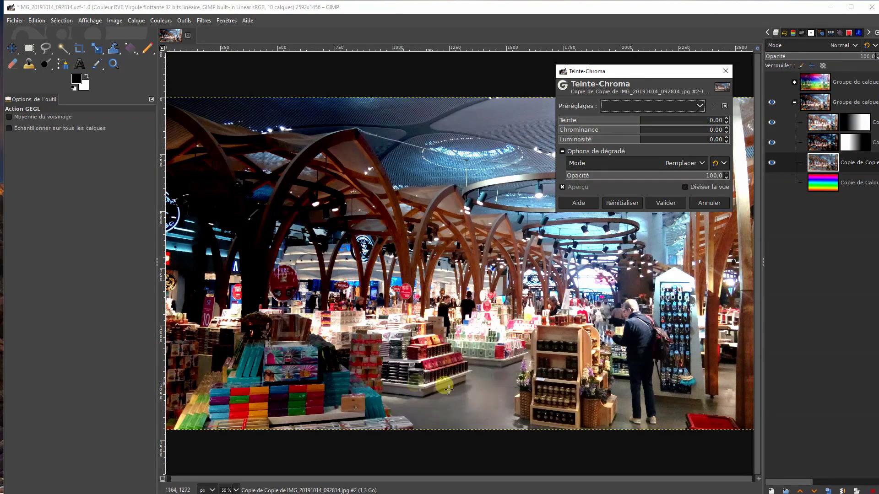
{"action": "left_click", "coordinate": [690, 120]}
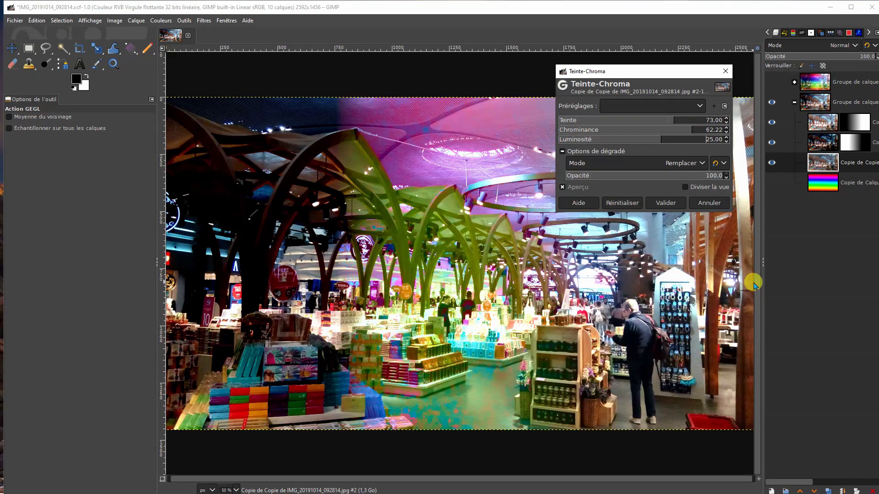
{"action": "left_click", "coordinate": [671, 204]}
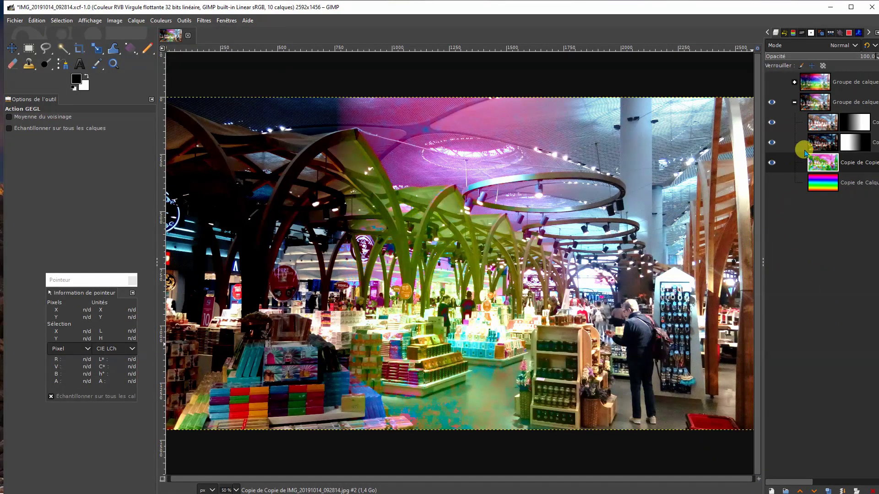
- Hide both masked photo layers and show them again in turn to compare how each covers the recoloured photo
{"action": "left_click", "coordinate": [771, 143]}
{"action": "left_click", "coordinate": [771, 122]}
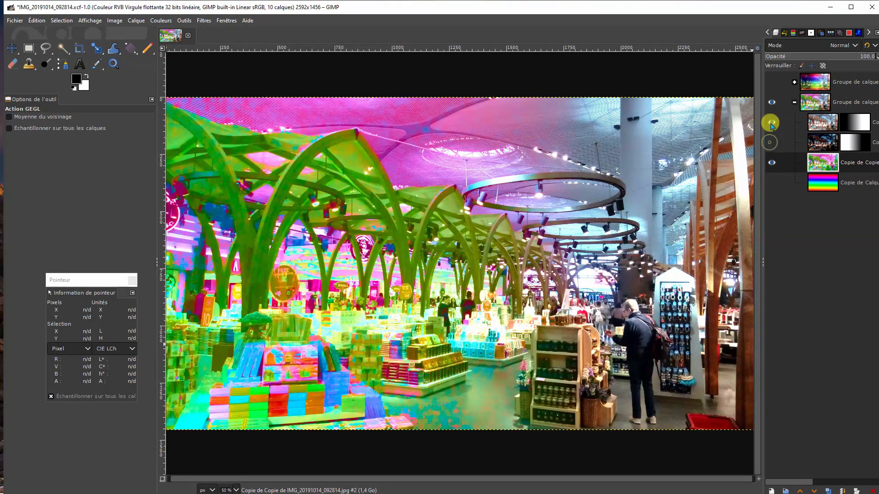
{"action": "left_click", "coordinate": [771, 103]}
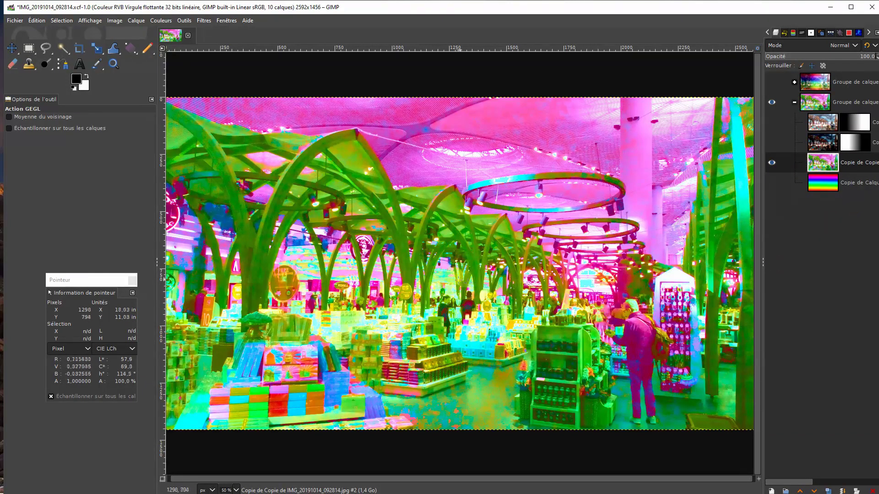
{"action": "left_click", "coordinate": [771, 143]}
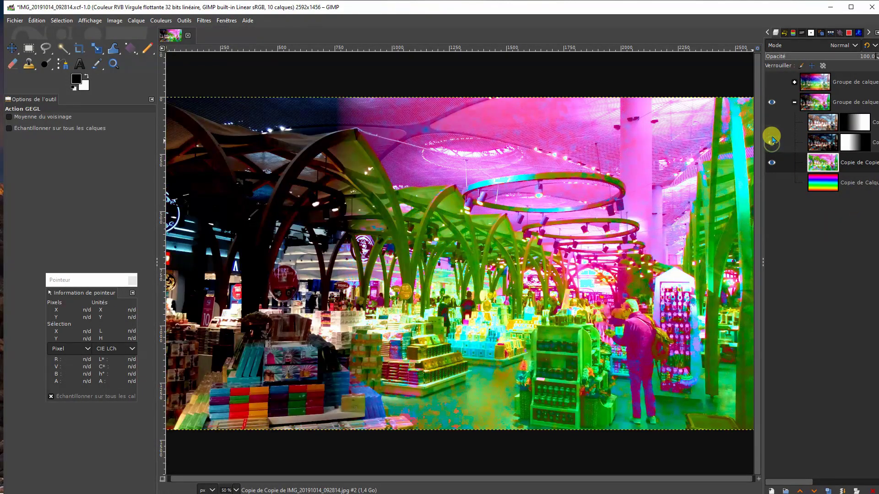
{"action": "left_click", "coordinate": [772, 125]}
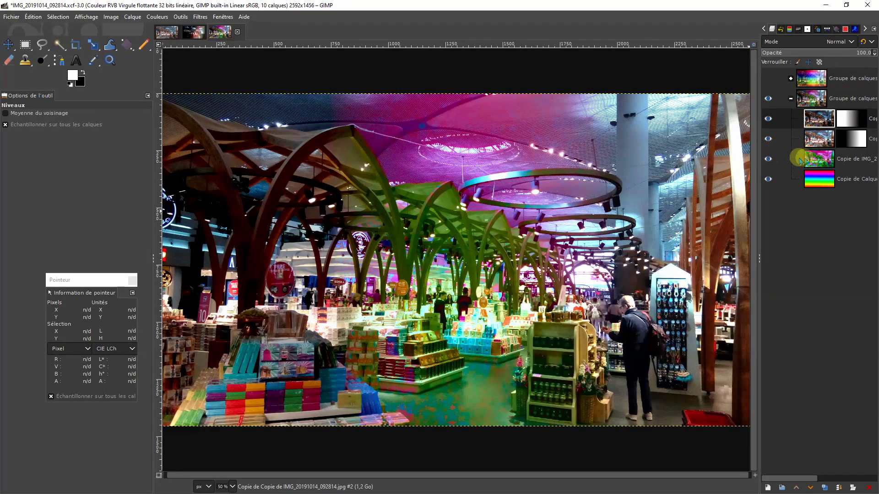
- Adjust the upper masked photo's Levels to gamma 0.81 and high input 70.79, and hide and show the layer to compare
{"action": "right_click", "coordinate": [819, 121]}
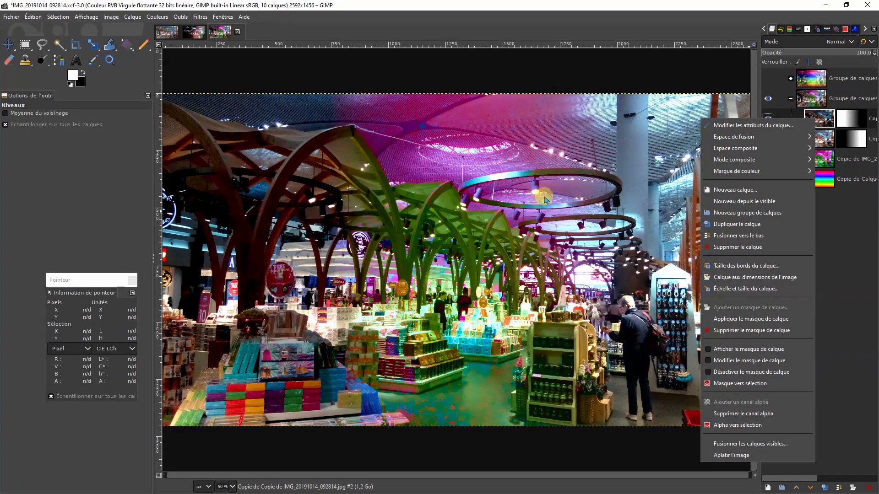
{"action": "left_click", "coordinate": [533, 199]}
{"action": "right_click", "coordinate": [536, 204]}
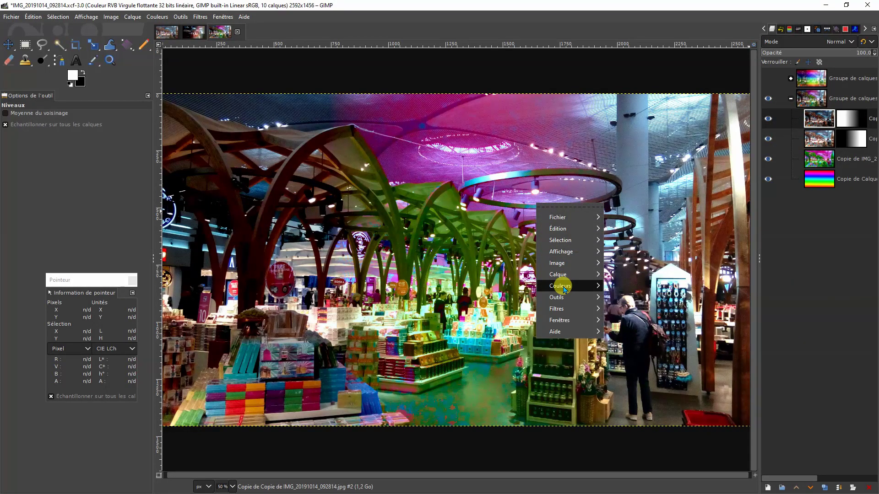
{"action": "mouse_move", "coordinate": [565, 287]}
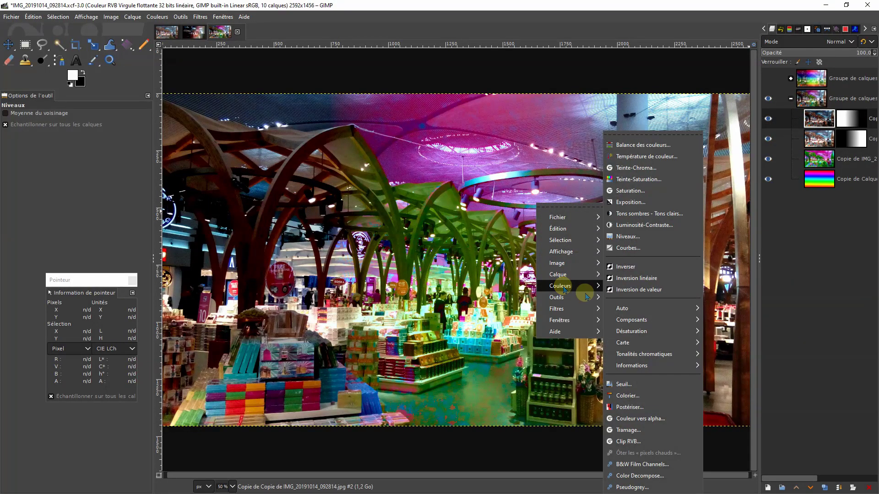
{"action": "left_click", "coordinate": [627, 237]}
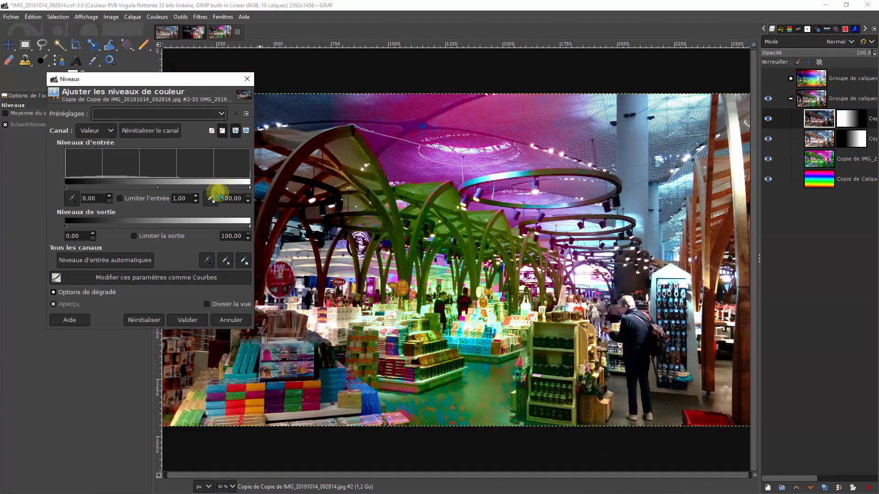
{"action": "left_click_drag", "start_coordinate": [196, 188], "coordinate": [167, 187]}
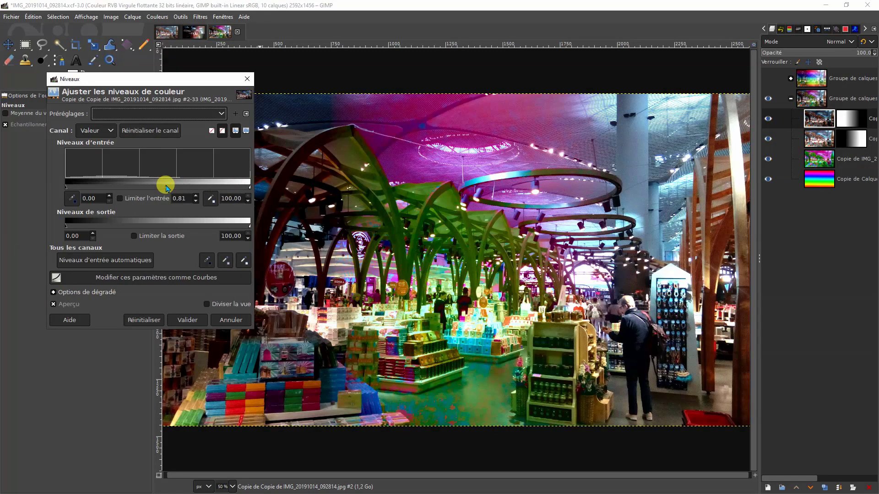
{"action": "left_click_drag", "start_coordinate": [248, 191], "coordinate": [196, 190]}
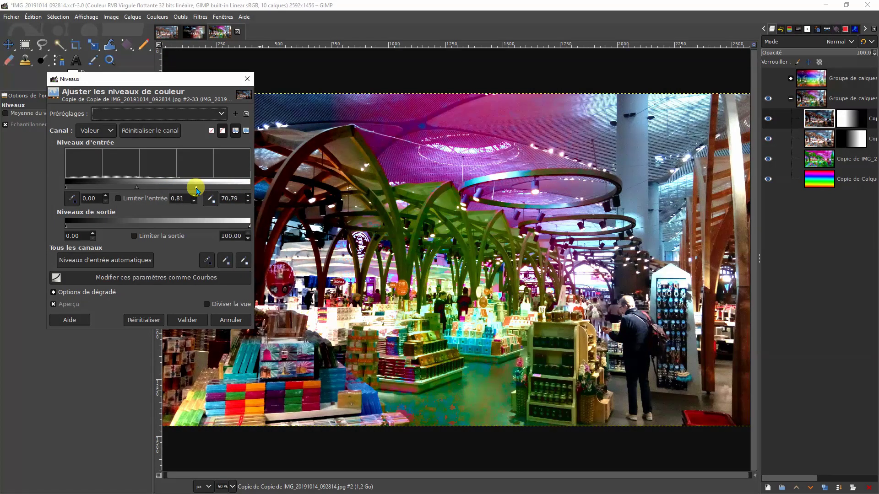
{"action": "left_click", "coordinate": [186, 320]}
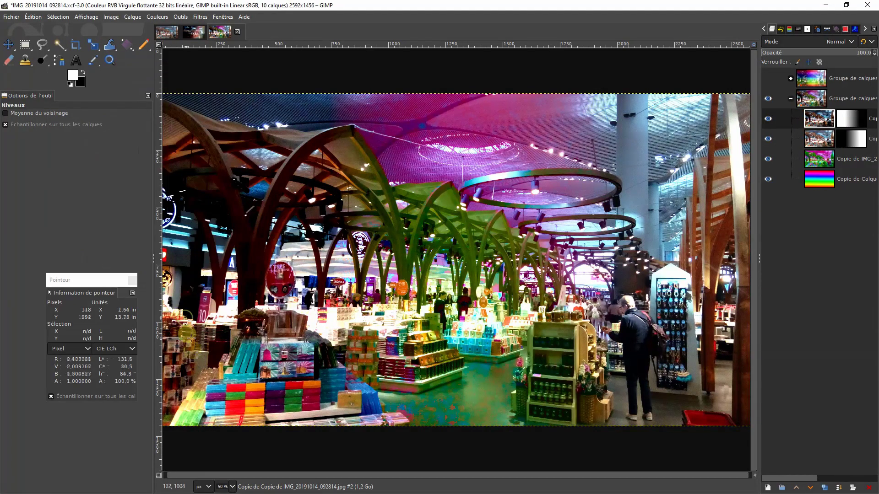
{"action": "left_click", "coordinate": [767, 120]}
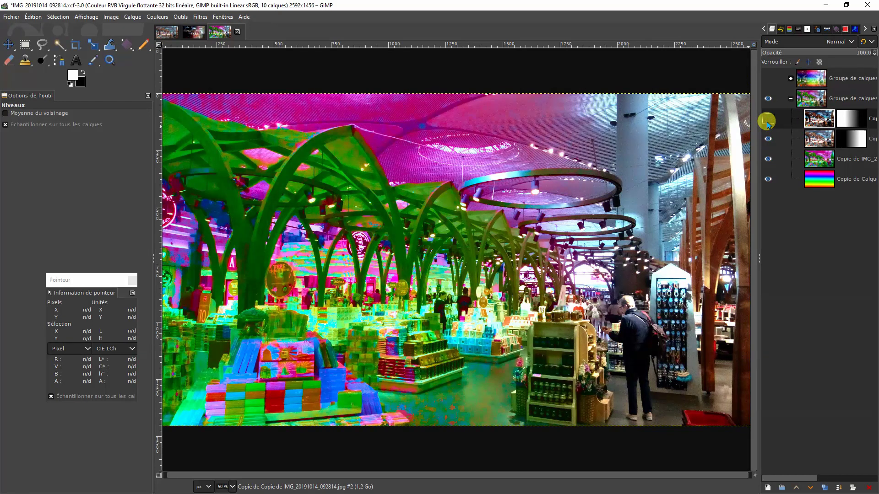
{"action": "left_click", "coordinate": [767, 119]}
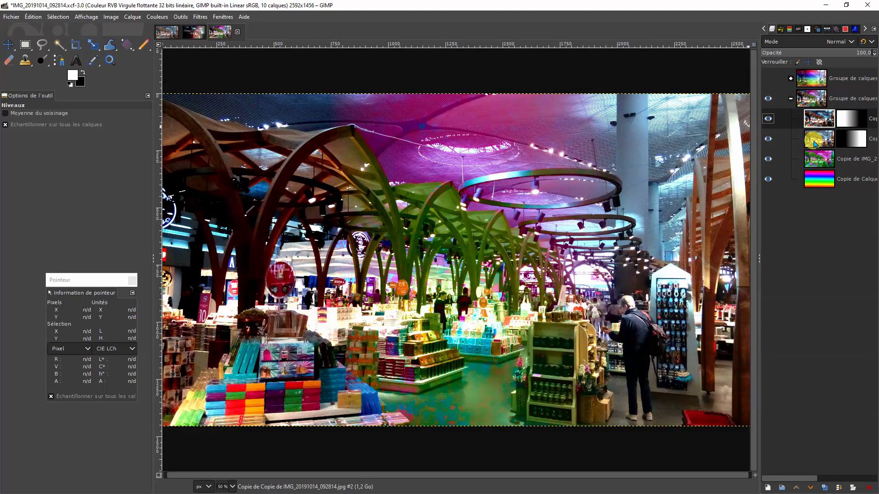
- Recolour the lower masked photo with Hue-Chroma, setting hue to 86, chroma to 24.44 and lightness to -11.11
{"action": "left_click", "coordinate": [814, 143]}
{"action": "right_click", "coordinate": [467, 264]}
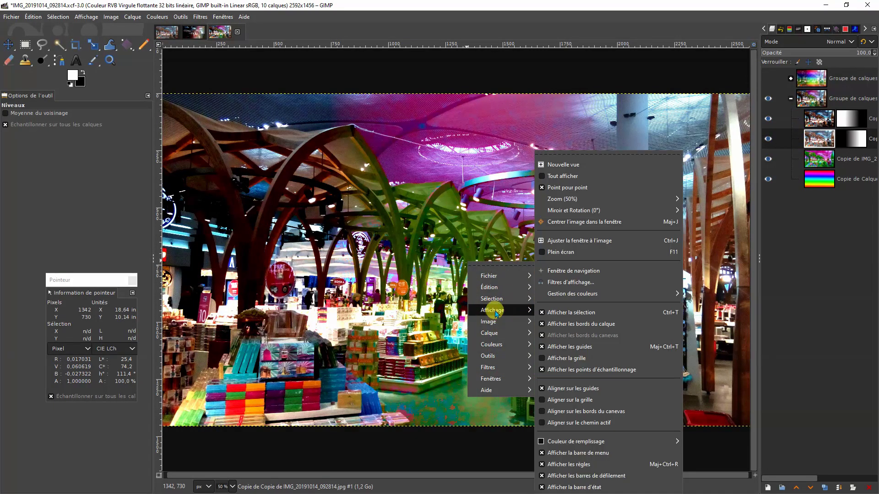
{"action": "mouse_move", "coordinate": [491, 345]}
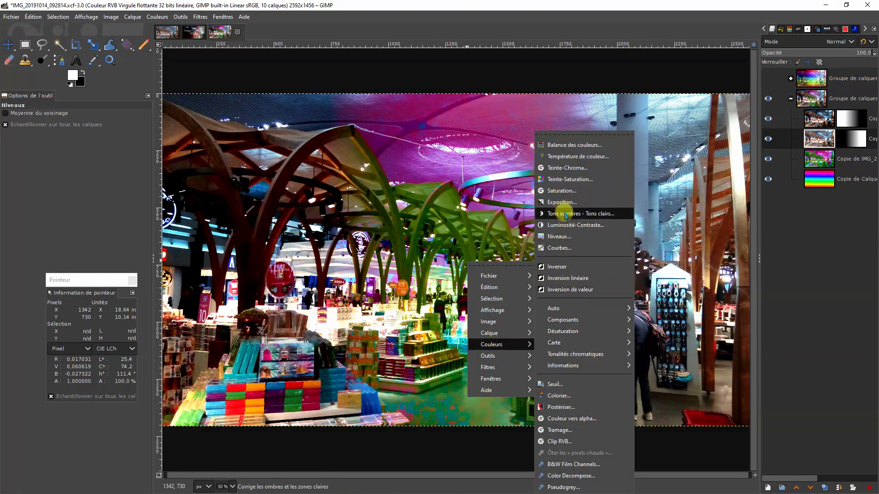
{"action": "left_click", "coordinate": [572, 168]}
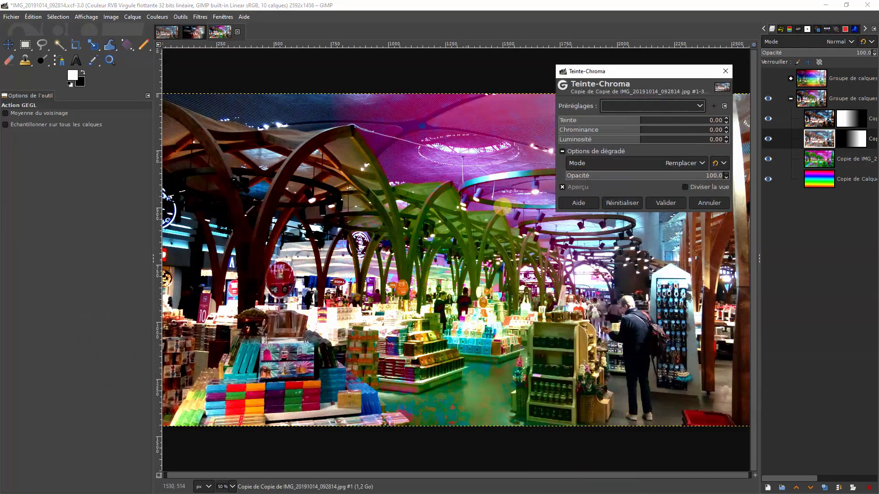
{"action": "left_click", "coordinate": [681, 120]}
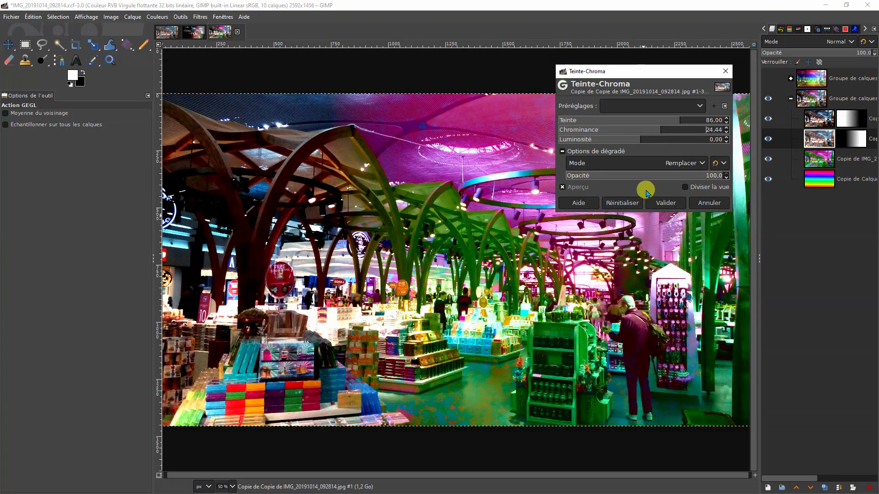
{"action": "left_click", "coordinate": [672, 139]}
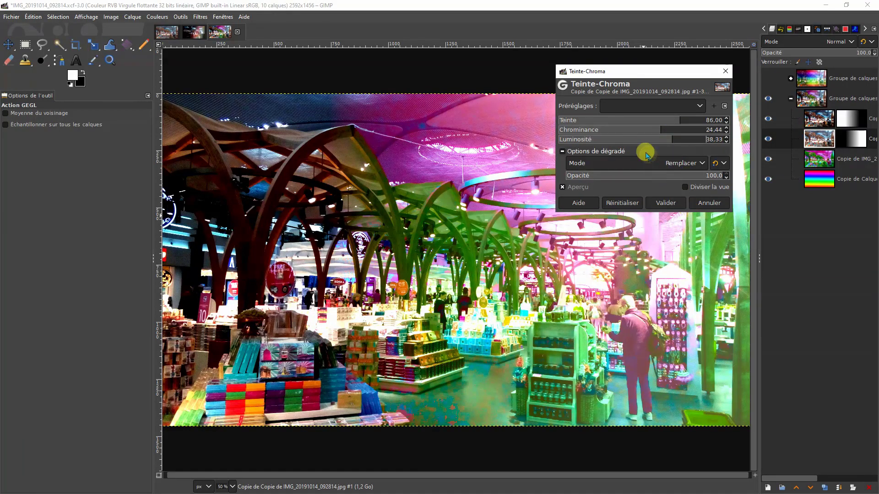
{"action": "left_click", "coordinate": [631, 140]}
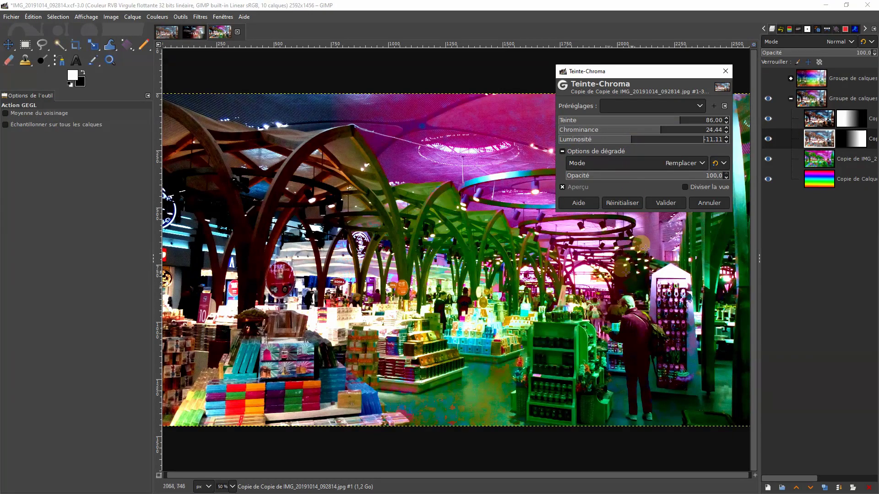
{"action": "left_click", "coordinate": [665, 203]}
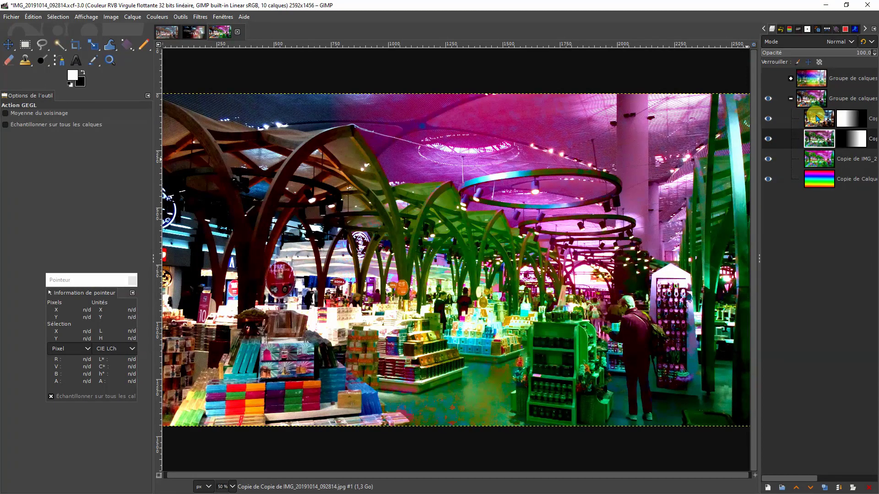
{"action": "left_click", "coordinate": [850, 121]}
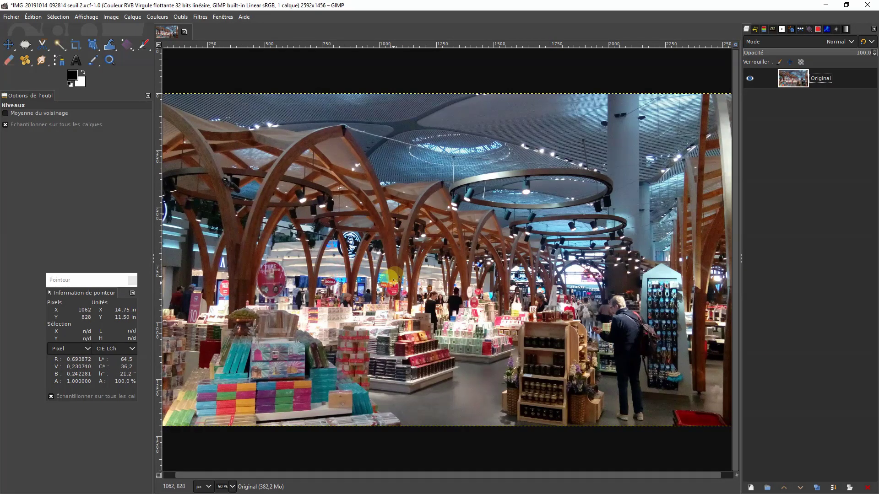
- Duplicate the Original layer in the seuil 2 image and name the copy Sombres
{"action": "right_click", "coordinate": [844, 79]}
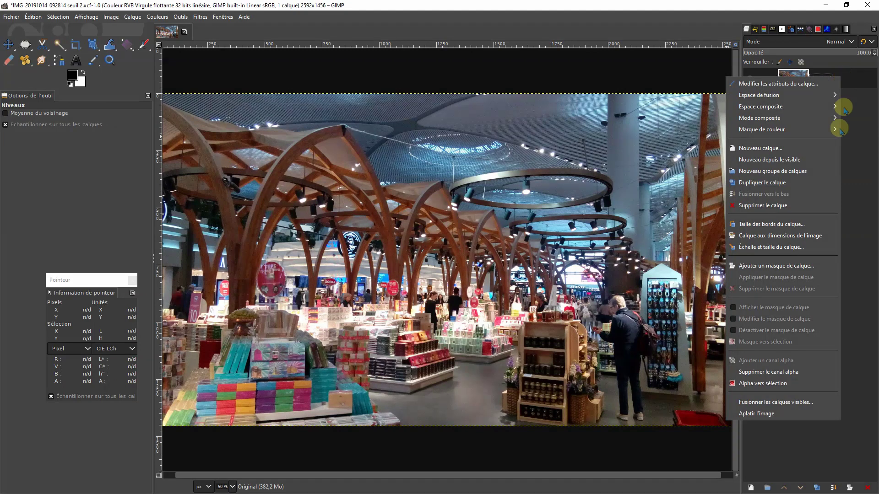
{"action": "left_click", "coordinate": [749, 182]}
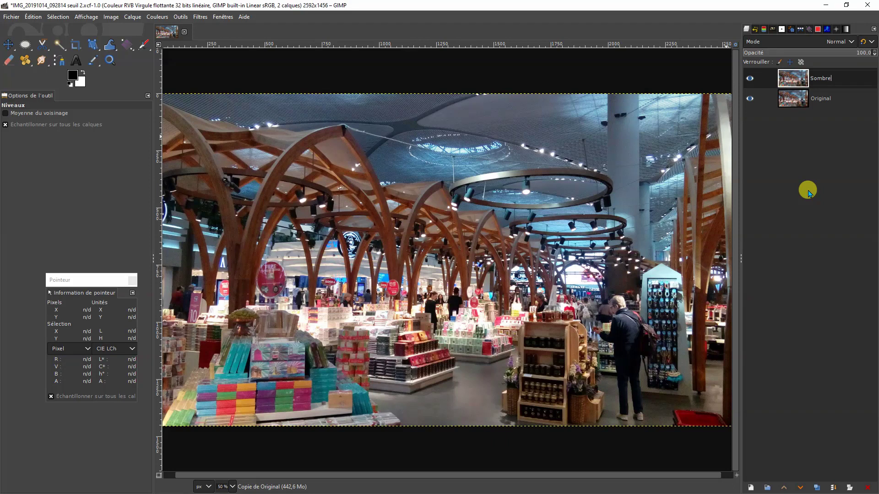
{"action": "key", "text": "Return"}
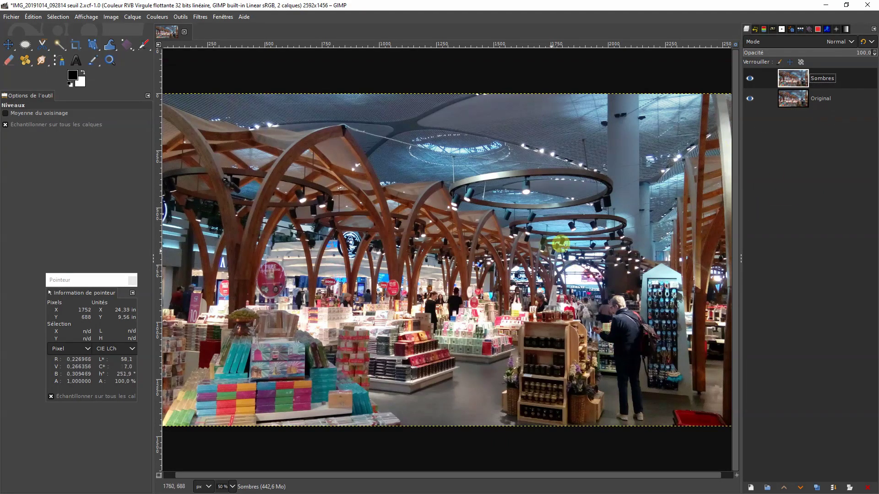
- Add a layer mask to the Sombres layer, initialised from a greyscale copy of the layer
{"action": "right_click", "coordinate": [793, 84]}
{"action": "key", "text": "Escape"}
{"action": "right_click", "coordinate": [793, 85]}
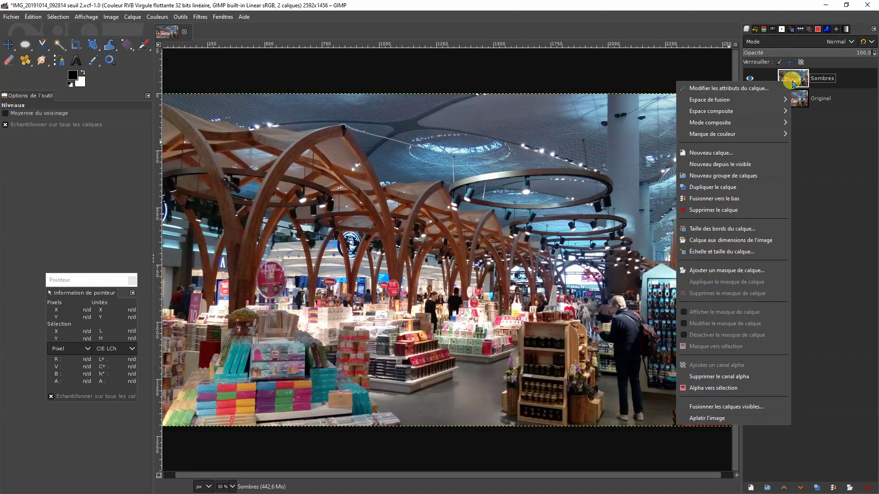
{"action": "left_click", "coordinate": [698, 271]}
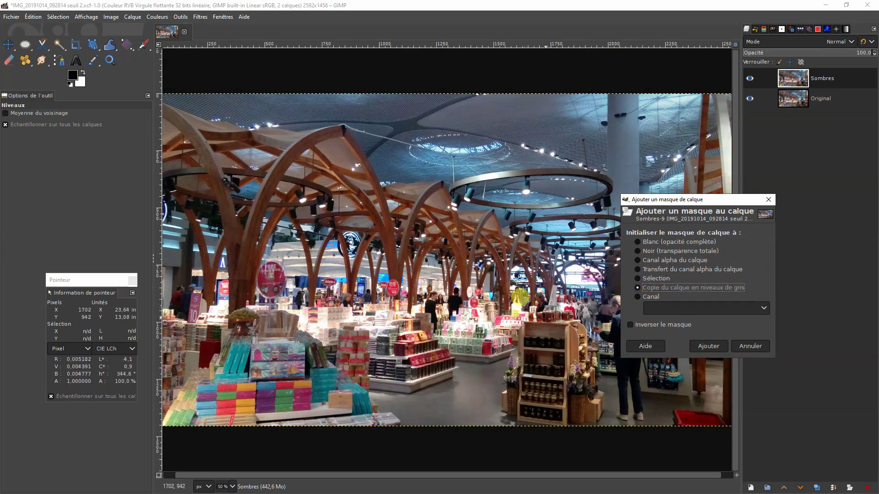
{"action": "left_click", "coordinate": [717, 347]}
- Display the Sombres layer's mask on the canvas to examine it and return to the normal view
{"action": "right_click", "coordinate": [830, 79]}
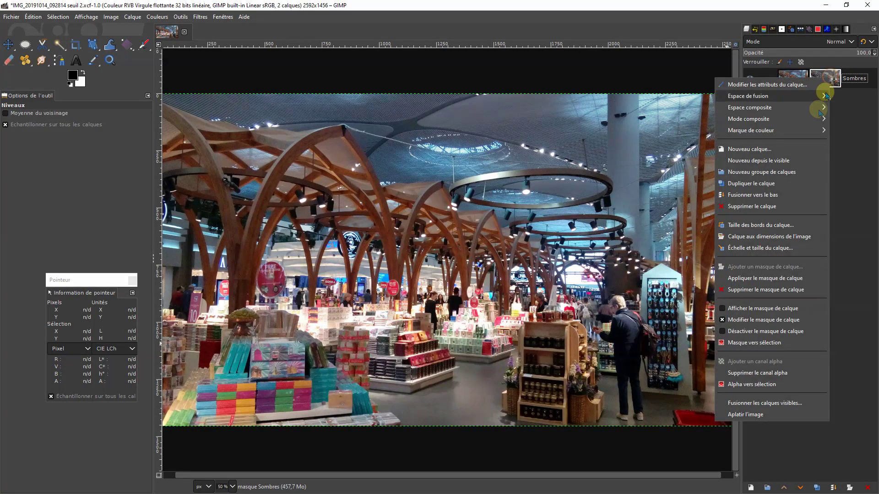
{"action": "left_click", "coordinate": [732, 308]}
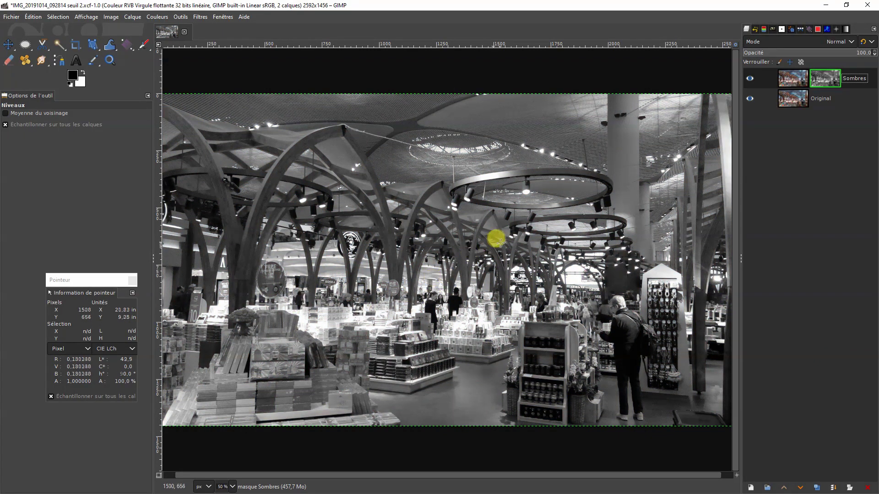
{"action": "right_click", "coordinate": [829, 77]}
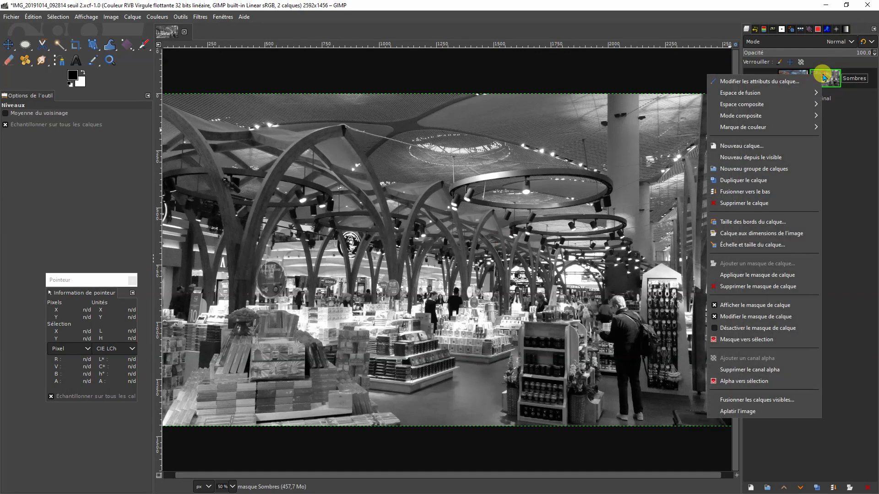
{"action": "left_click", "coordinate": [723, 304]}
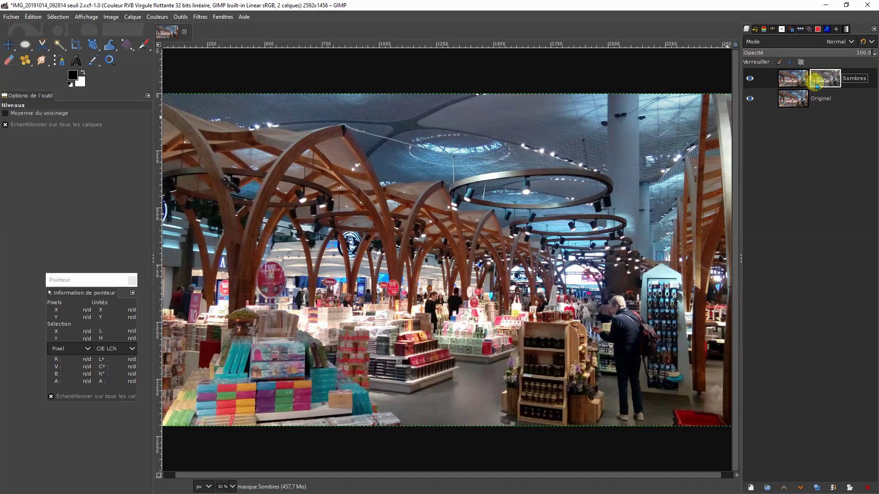
- Display the Sombres layer's mask on the canvas for editing
{"action": "left_click", "coordinate": [829, 80]}
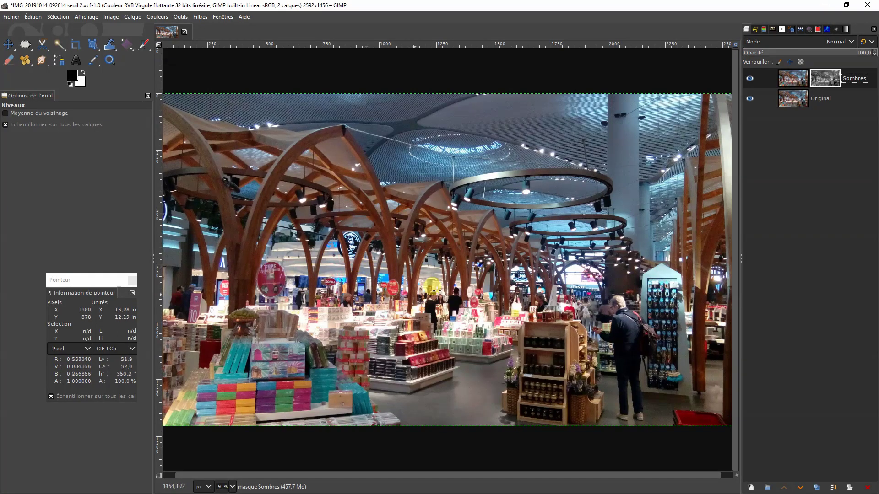
{"action": "right_click", "coordinate": [824, 79]}
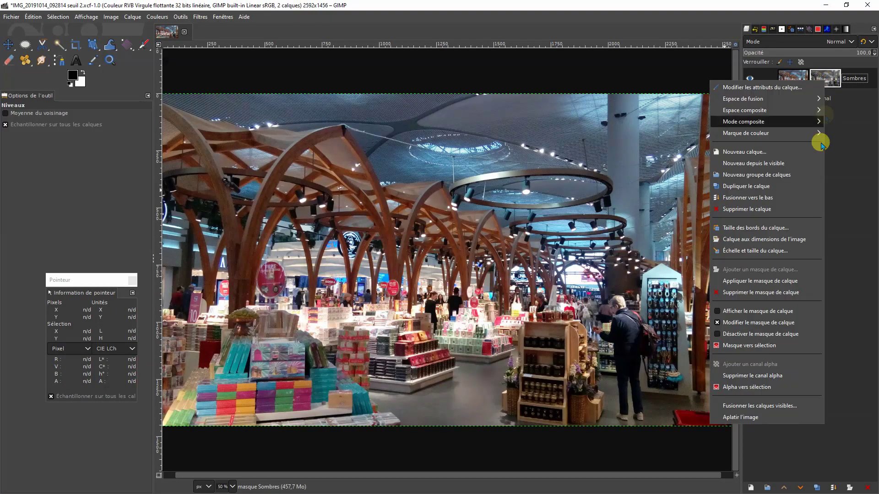
{"action": "left_click", "coordinate": [732, 311]}
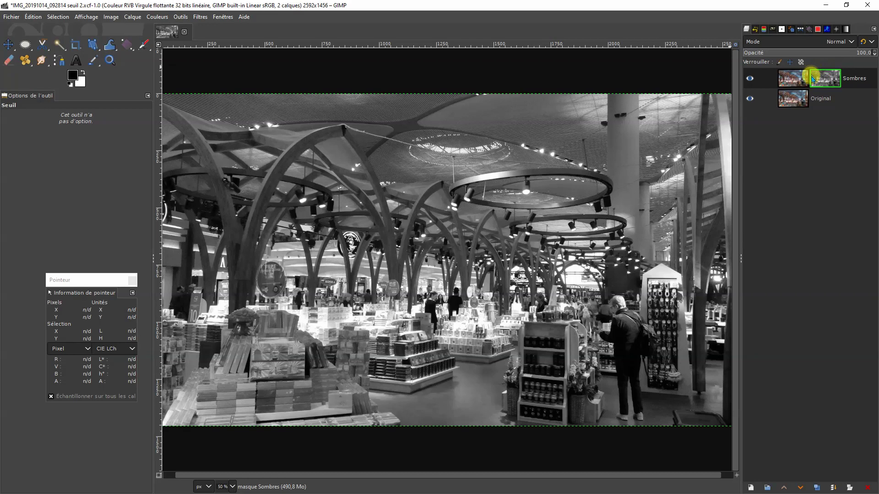
- Apply a Threshold to the Sombres mask with a lower limit of 0.082 and an upper limit of 0.224
{"action": "right_click", "coordinate": [472, 228]}
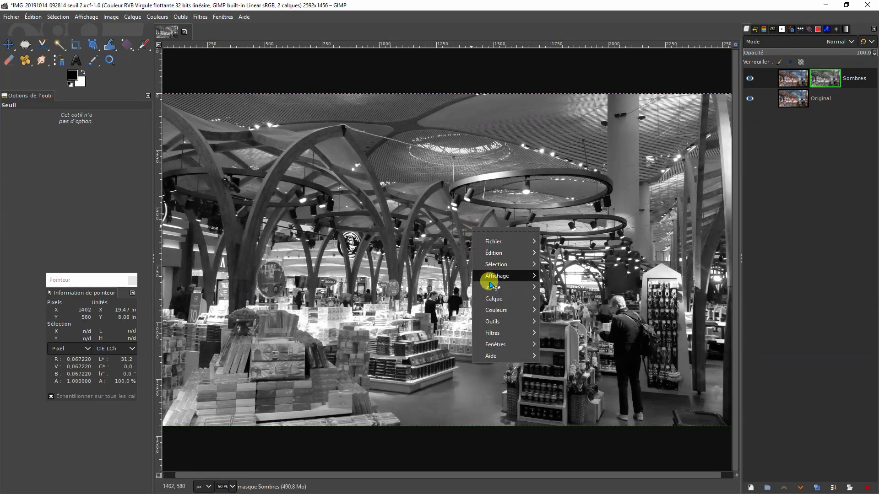
{"action": "mouse_move", "coordinate": [497, 311]}
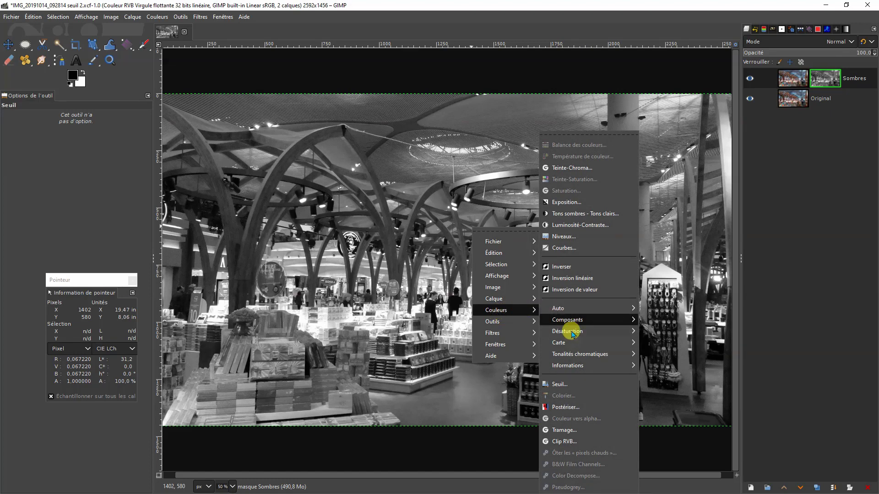
{"action": "left_click", "coordinate": [575, 387]}
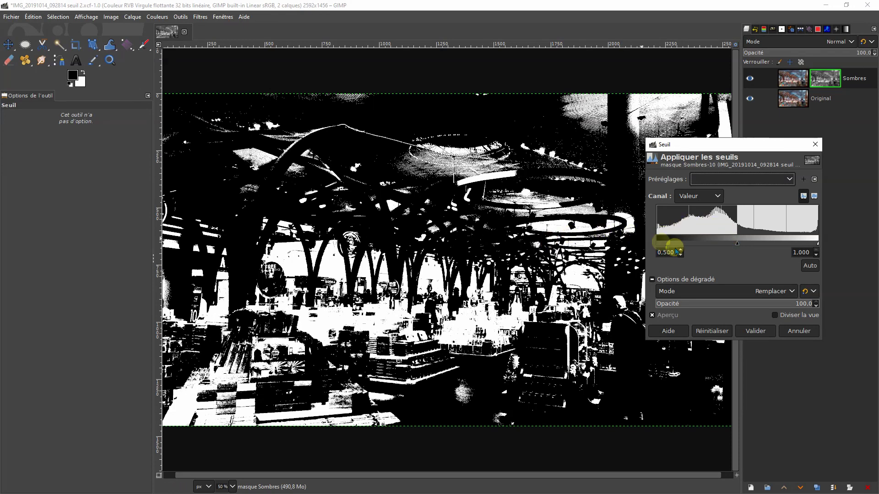
{"action": "mouse_move", "coordinate": [818, 245]}
{"action": "left_mouse_down"}
{"action": "mouse_move", "coordinate": [720, 247]}
{"action": "mouse_move", "coordinate": [814, 239]}
{"action": "left_mouse_up"}
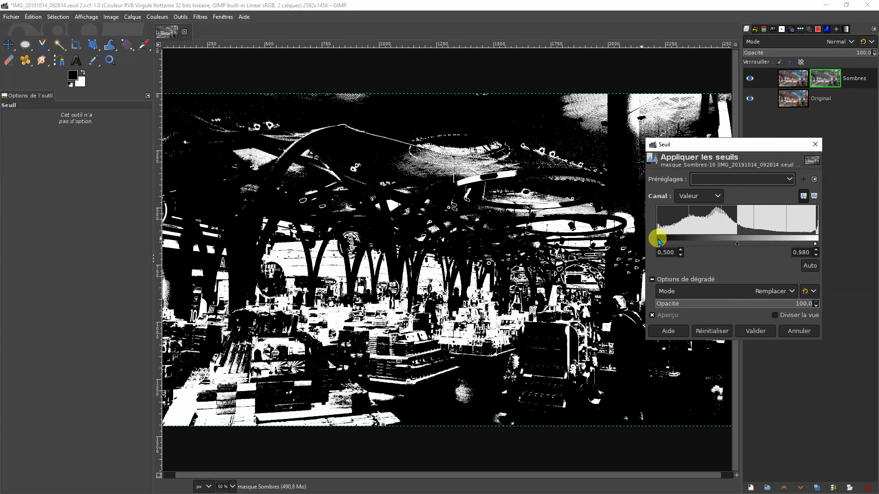
{"action": "mouse_move", "coordinate": [658, 241]}
{"action": "left_mouse_down"}
{"action": "mouse_move", "coordinate": [737, 239]}
{"action": "mouse_move", "coordinate": [660, 233]}
{"action": "left_mouse_up"}
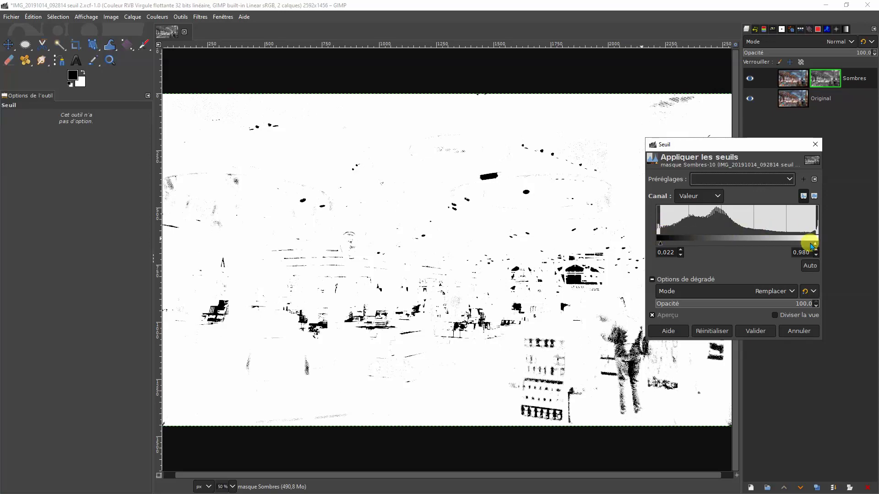
{"action": "left_click_drag", "start_coordinate": [816, 245], "coordinate": [703, 240]}
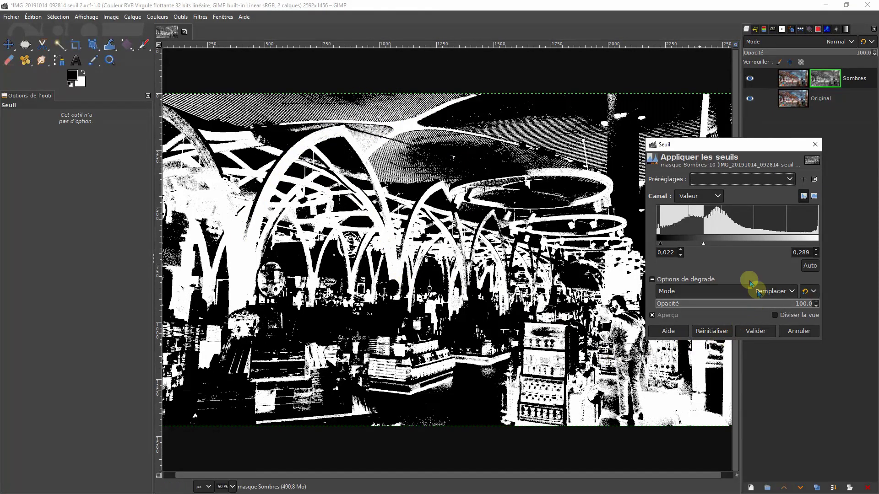
{"action": "left_click_drag", "start_coordinate": [704, 245], "coordinate": [694, 250]}
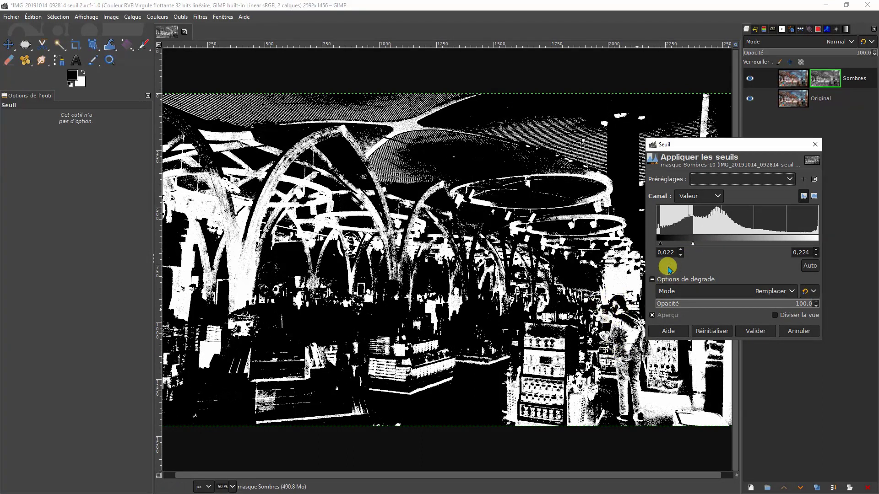
{"action": "left_click_drag", "start_coordinate": [659, 242], "coordinate": [672, 244]}
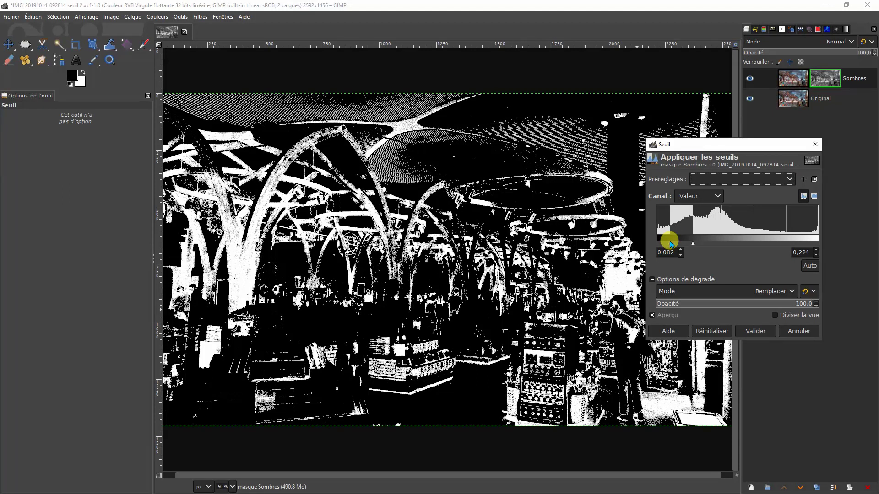
{"action": "left_click", "coordinate": [751, 330]}
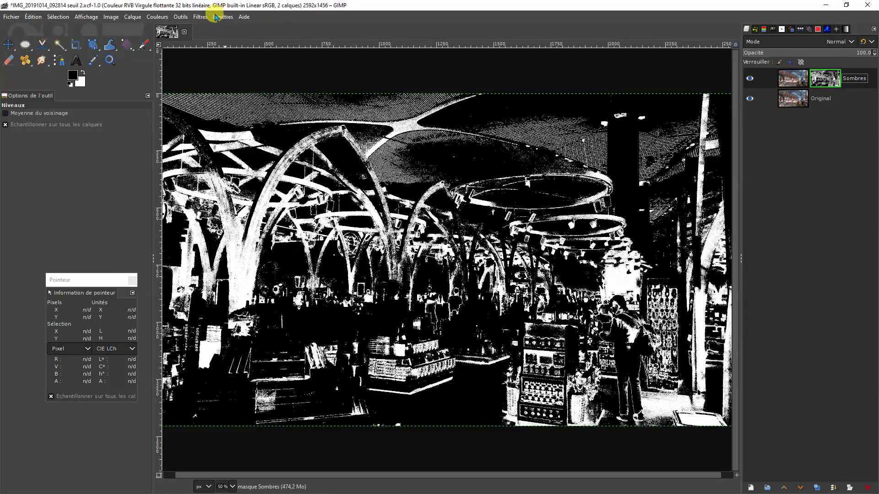
- Soften the Sombres mask with a Gaussian blur of 7.28 in both X and Y
{"action": "left_click", "coordinate": [199, 18]}
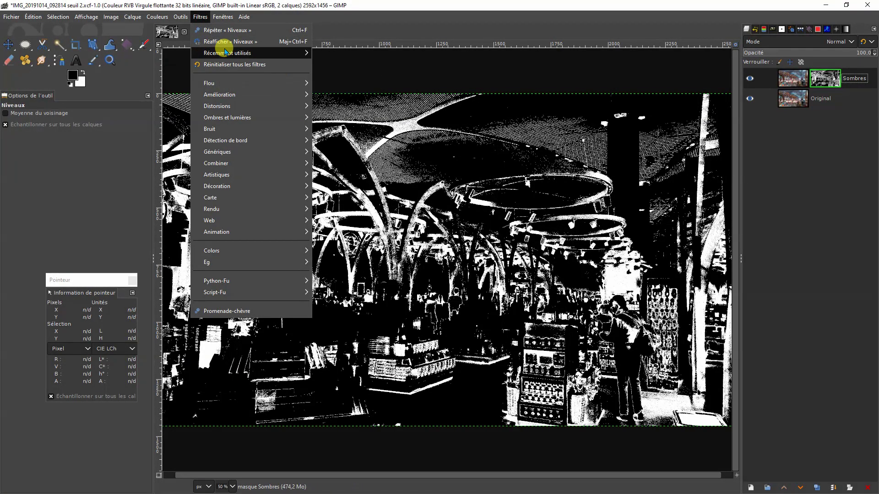
{"action": "mouse_move", "coordinate": [219, 86]}
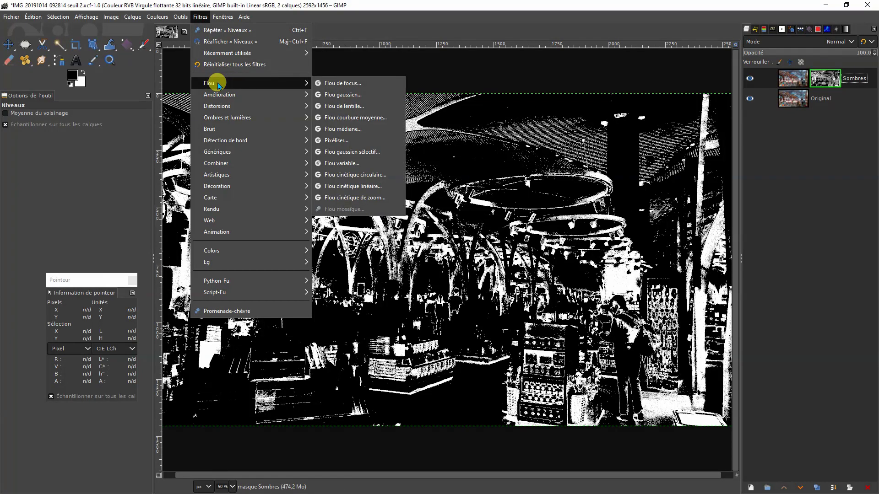
{"action": "left_click", "coordinate": [342, 94]}
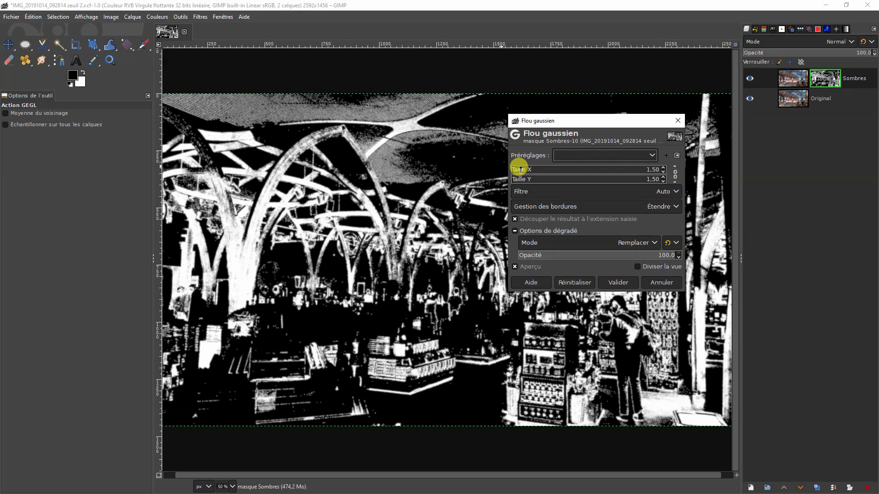
{"action": "left_click_drag", "start_coordinate": [519, 169], "coordinate": [520, 180]}
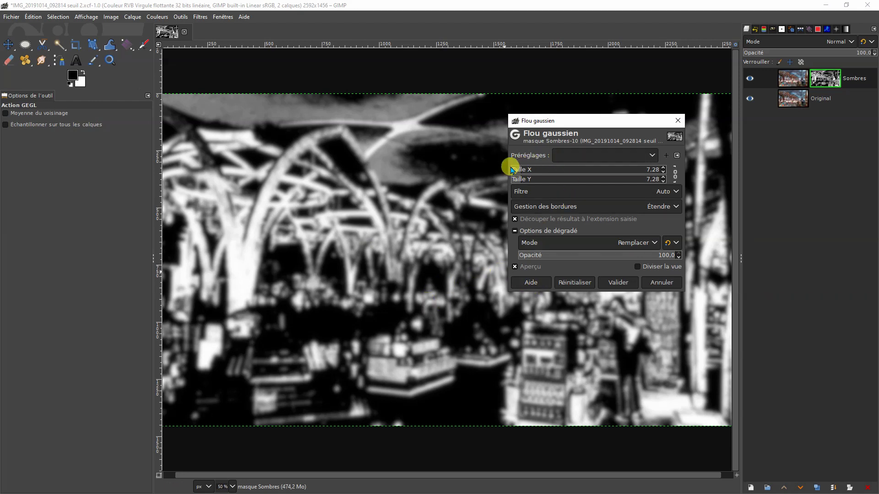
{"action": "left_click", "coordinate": [618, 283]}
- Stop displaying the Sombres mask so the canvas shows the colour photo
{"action": "left_click", "coordinate": [824, 81]}
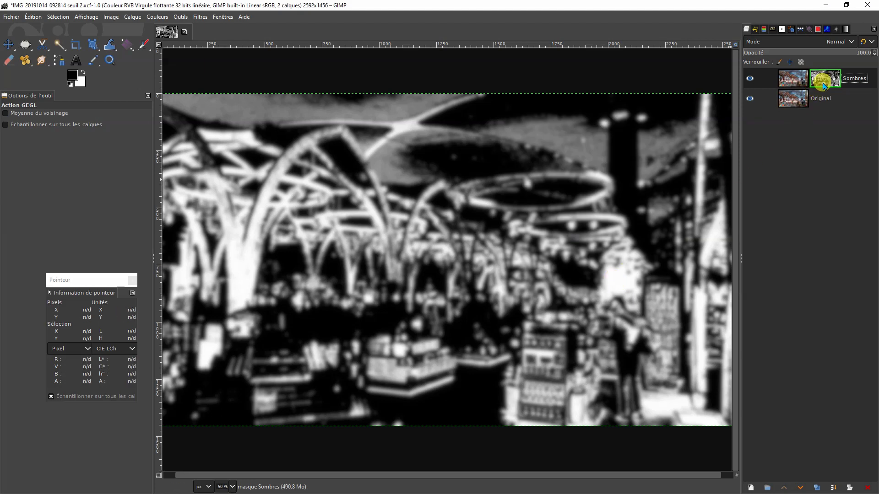
{"action": "right_click", "coordinate": [825, 81]}
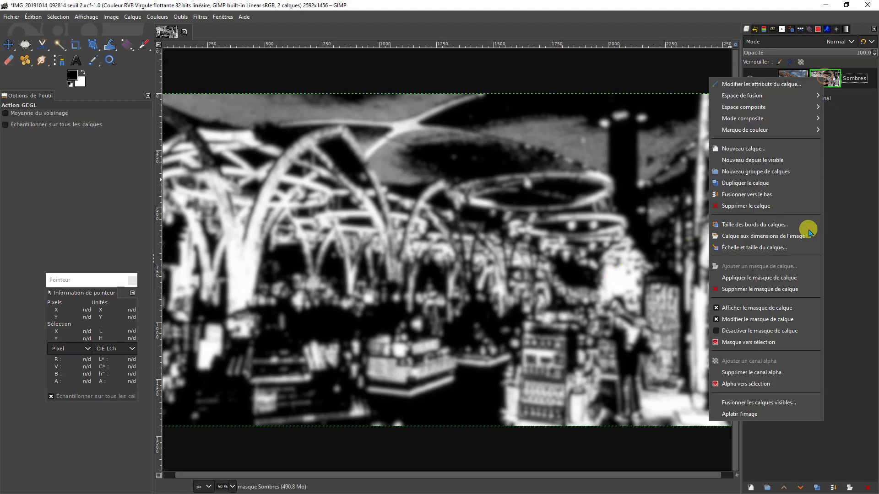
{"action": "left_click", "coordinate": [722, 307]}
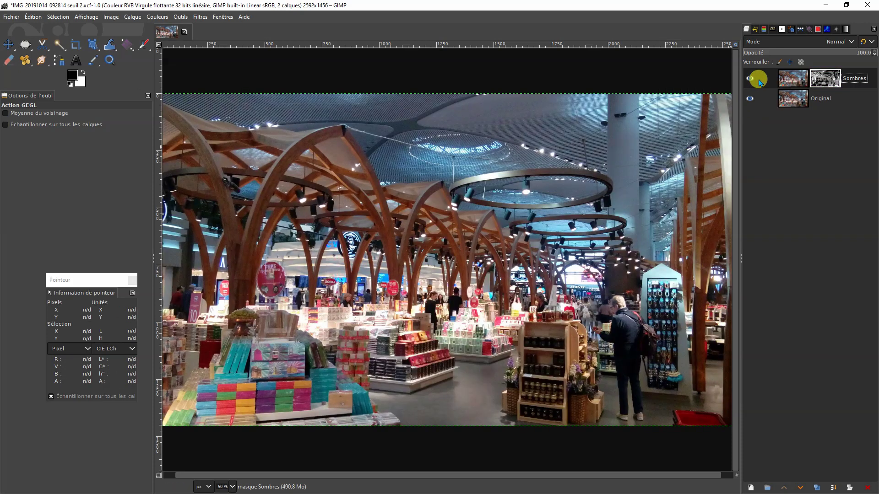
- Adjust the Levels of the Sombres layer's image, not its mask, setting the input gamma to 0.92
{"action": "left_click", "coordinate": [794, 80]}
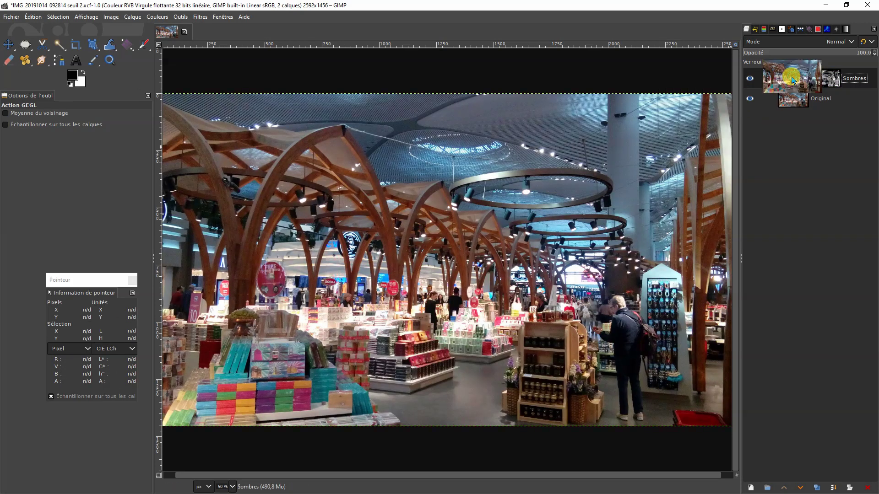
{"action": "right_click", "coordinate": [509, 241]}
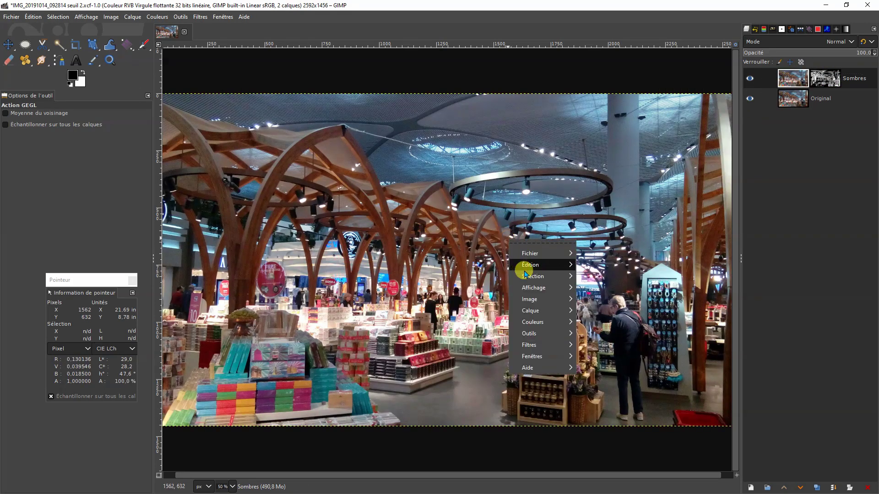
{"action": "mouse_move", "coordinate": [539, 325]}
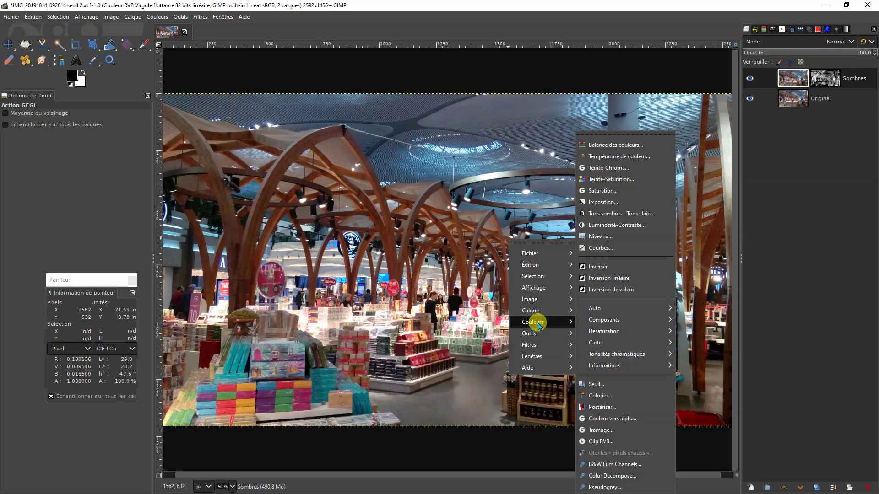
{"action": "left_click", "coordinate": [601, 236]}
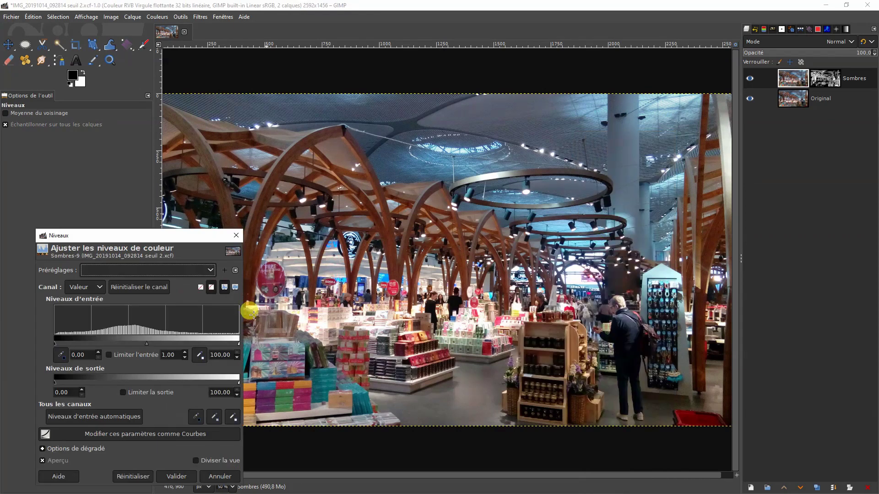
{"action": "left_click_drag", "start_coordinate": [149, 239], "coordinate": [113, 218]}
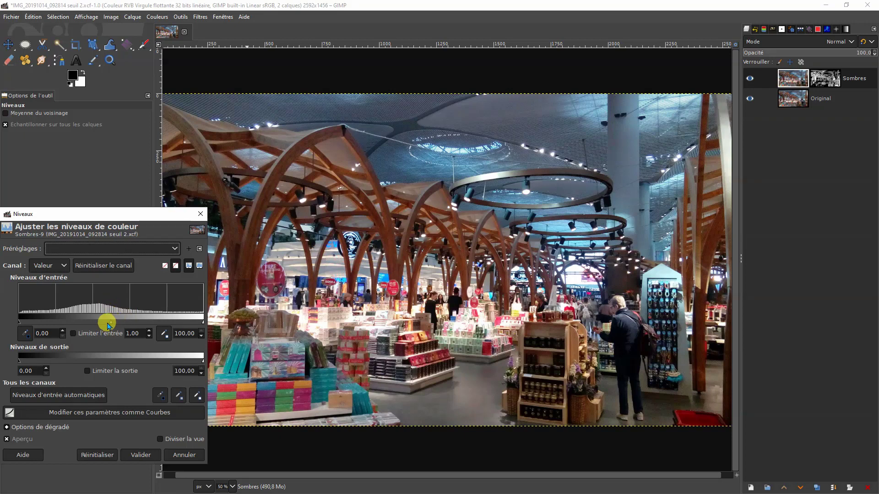
{"action": "mouse_move", "coordinate": [103, 324]}
{"action": "left_mouse_down"}
{"action": "mouse_move", "coordinate": [83, 317]}
{"action": "mouse_move", "coordinate": [95, 319]}
{"action": "left_mouse_up"}
{"action": "left_click_drag", "start_coordinate": [110, 322], "coordinate": [115, 325]}
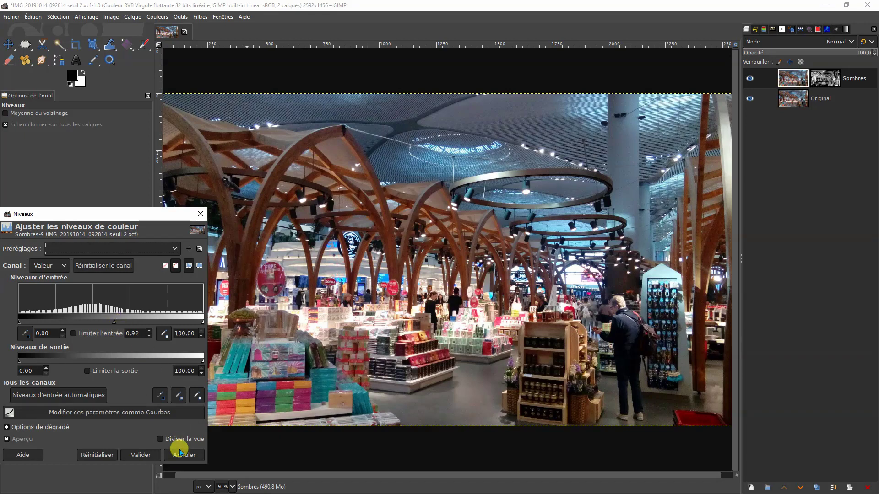
{"action": "left_click", "coordinate": [140, 455]}
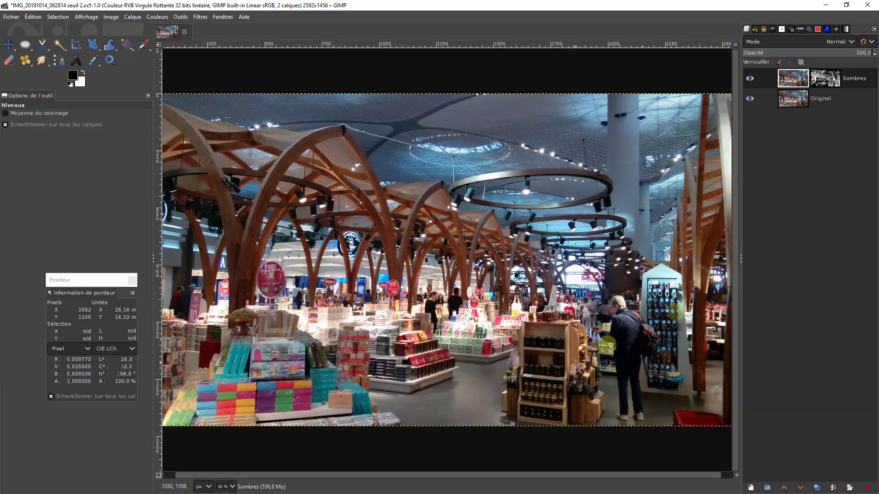
- Duplicate the Original layer and name the copy Clairs
{"action": "right_click", "coordinate": [795, 101]}
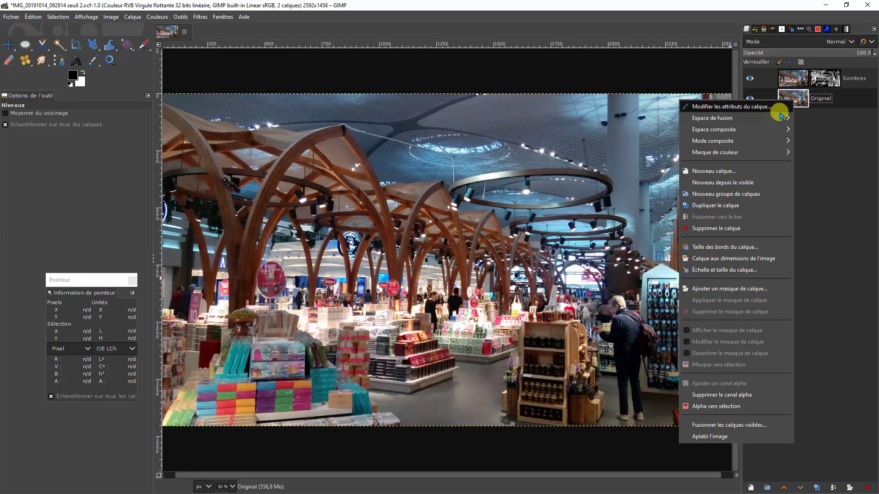
{"action": "left_click", "coordinate": [722, 205]}
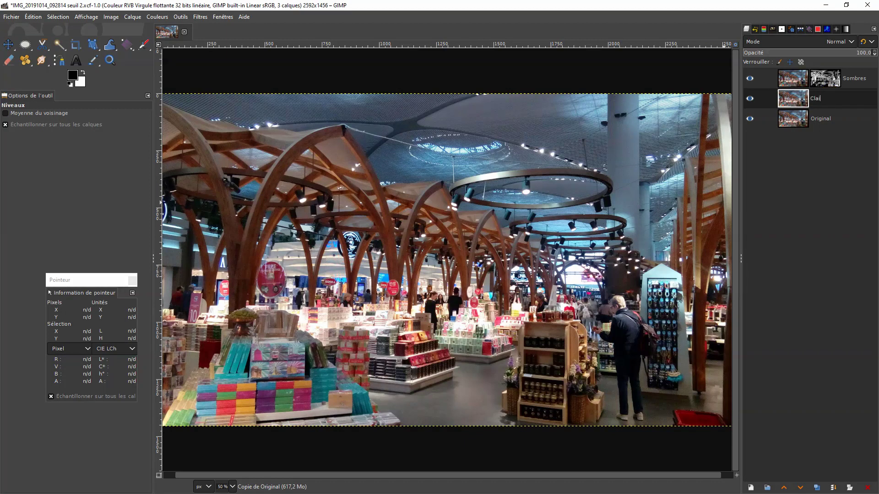
{"action": "left_click", "coordinate": [836, 100]}
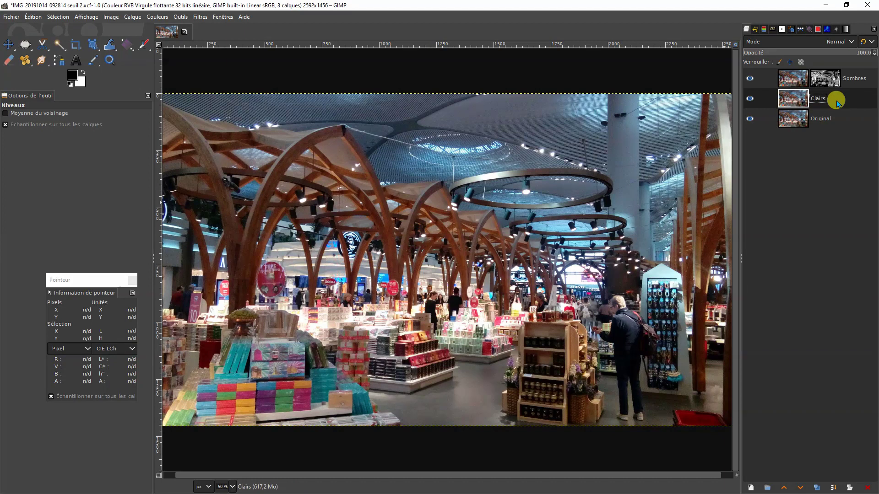
- Add a layer mask to the Clairs layer, initialised from a greyscale copy of the layer
{"action": "right_click", "coordinate": [850, 95]}
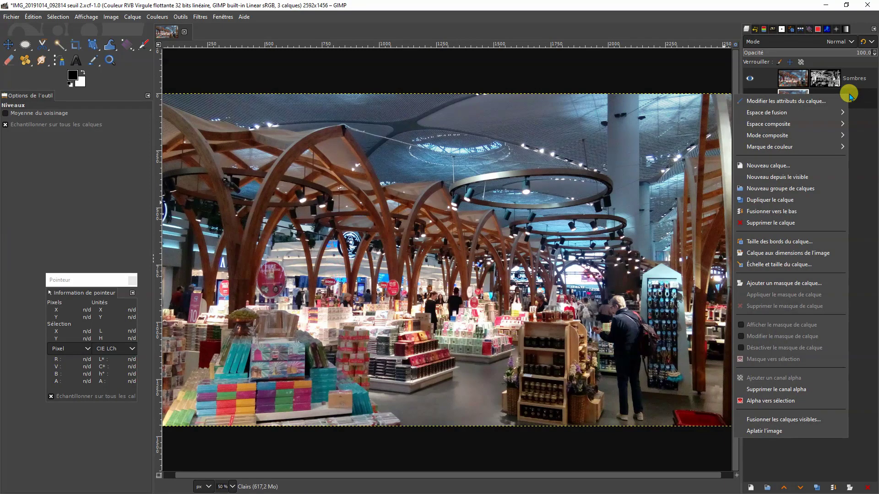
{"action": "left_click", "coordinate": [764, 283]}
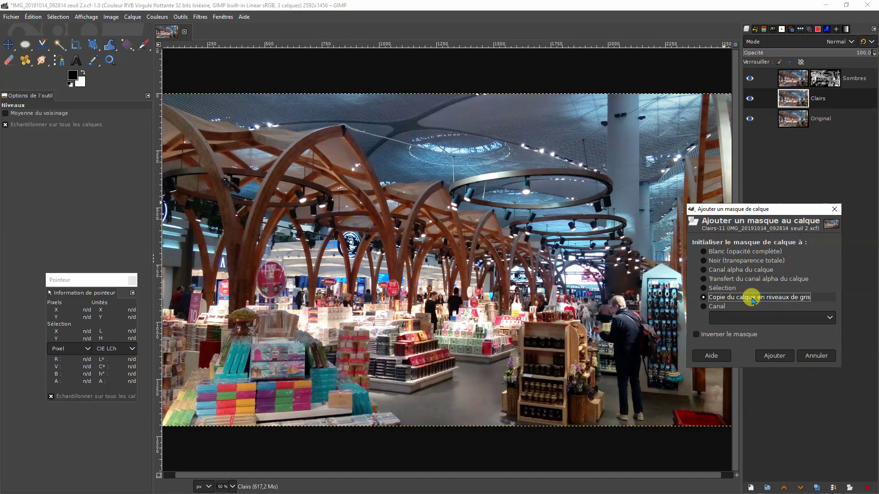
{"action": "left_click", "coordinate": [784, 359]}
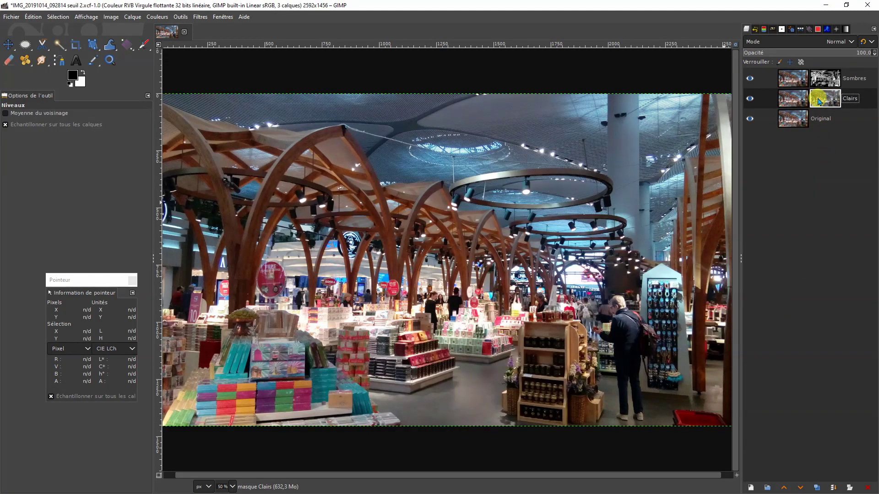
- Display the Clairs layer's mask on the canvas and hide the Sombres layer above it
{"action": "right_click", "coordinate": [819, 102]}
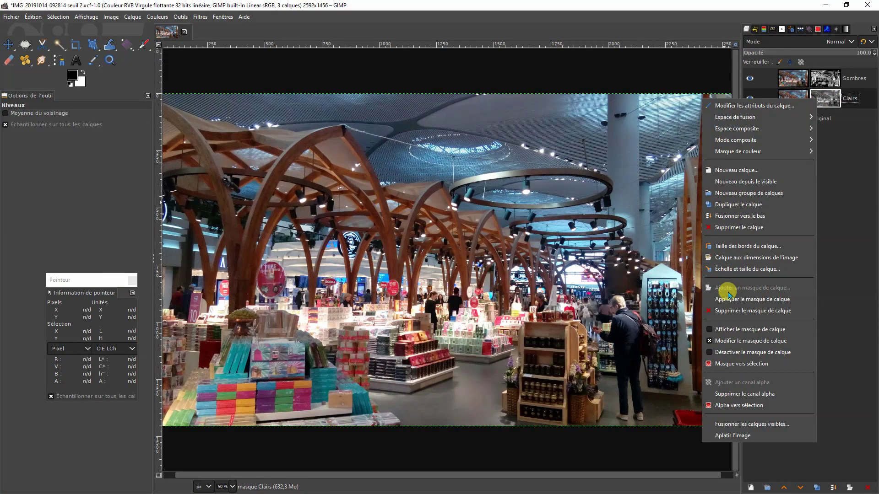
{"action": "left_click", "coordinate": [719, 329]}
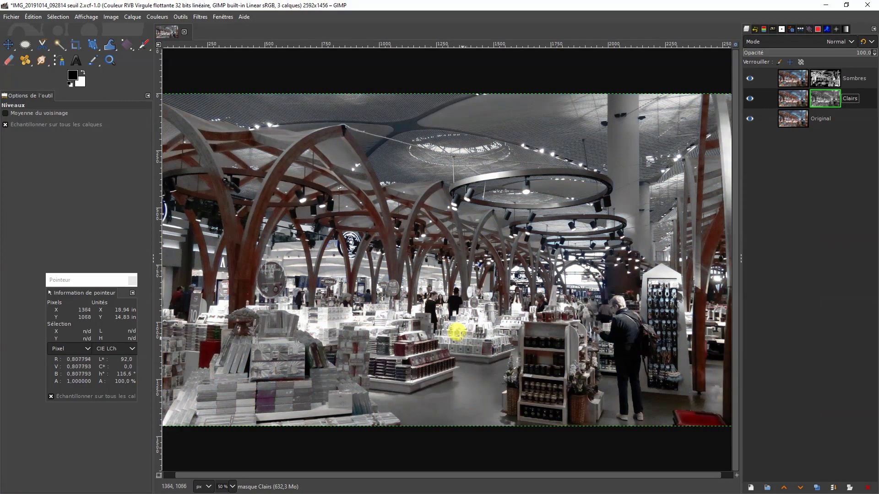
{"action": "left_click", "coordinate": [750, 78]}
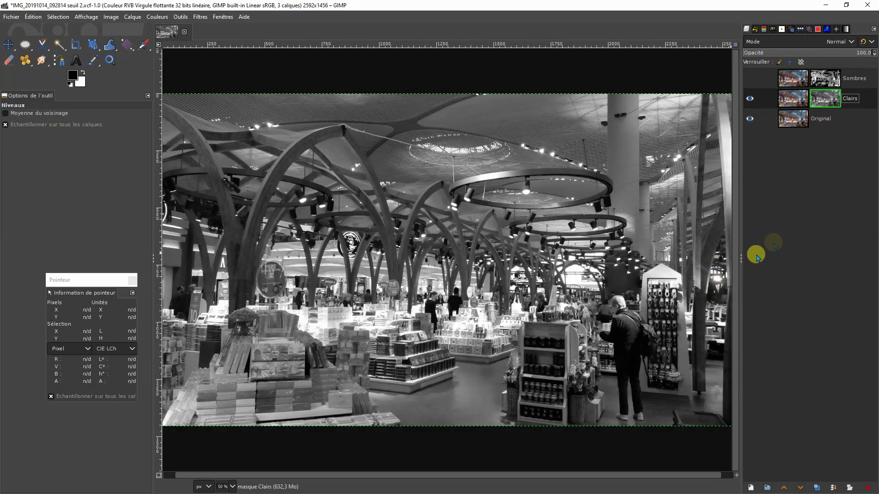
- Apply a Threshold to the Clairs layer's mask with a range of 0.706 to 1.000
{"action": "right_click", "coordinate": [457, 265]}
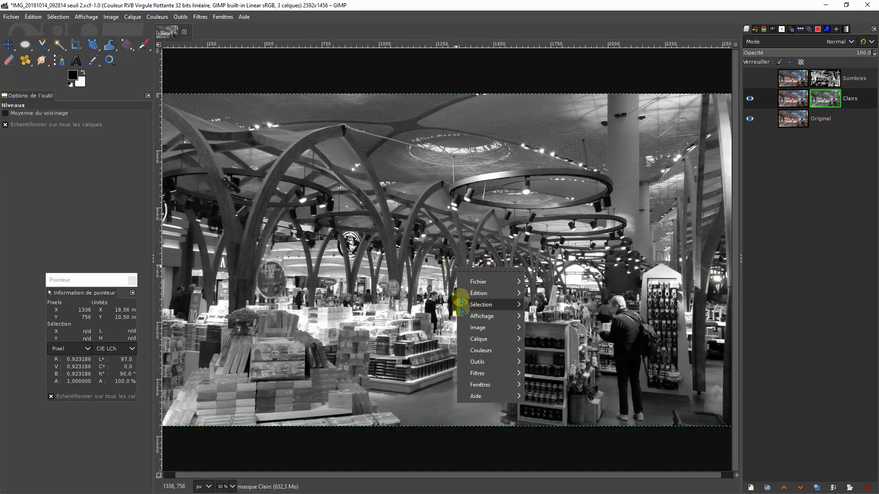
{"action": "mouse_move", "coordinate": [477, 349]}
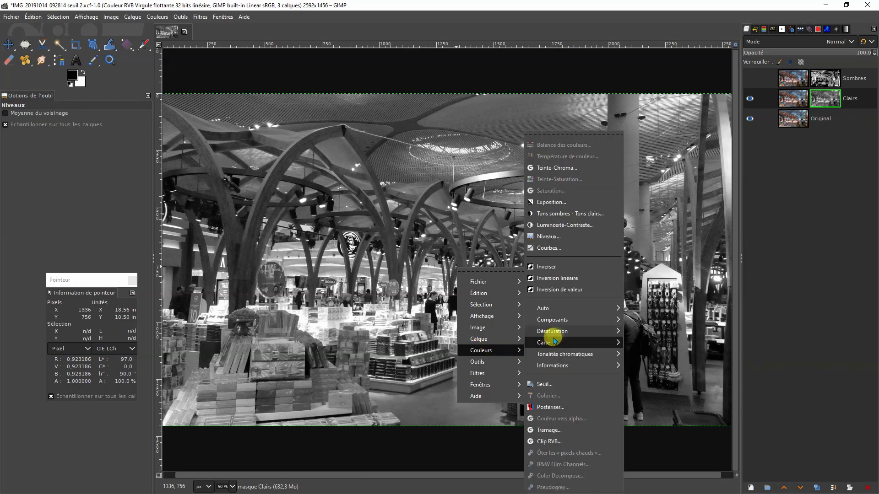
{"action": "left_click", "coordinate": [545, 385]}
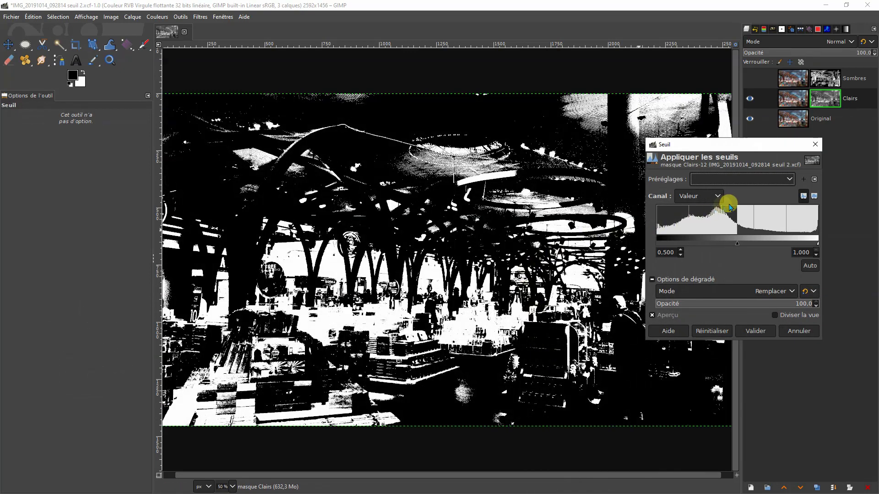
{"action": "left_click", "coordinate": [709, 333]}
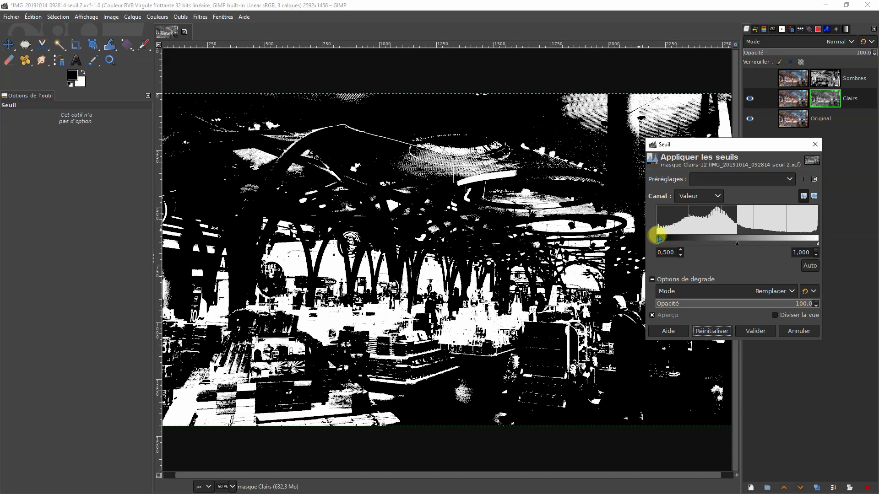
{"action": "left_click_drag", "start_coordinate": [737, 244], "coordinate": [783, 245]}
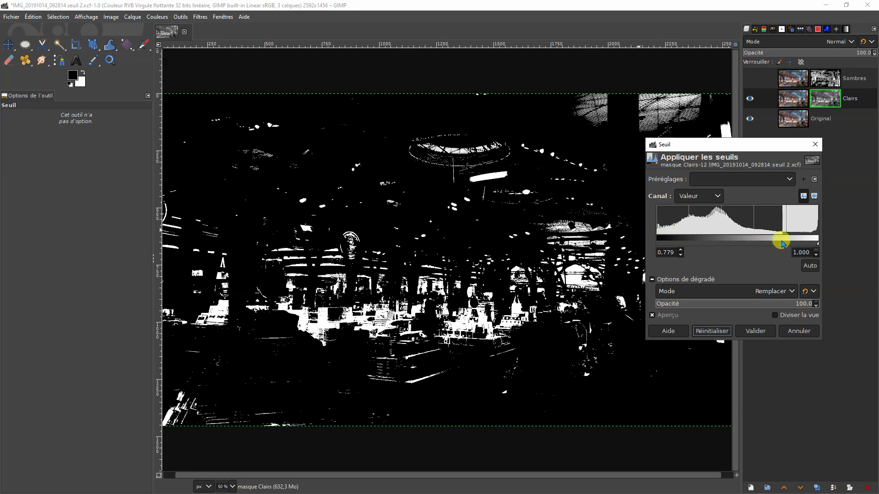
{"action": "mouse_move", "coordinate": [783, 244]}
{"action": "left_mouse_down"}
{"action": "mouse_move", "coordinate": [790, 240]}
{"action": "mouse_move", "coordinate": [771, 239]}
{"action": "left_mouse_up"}
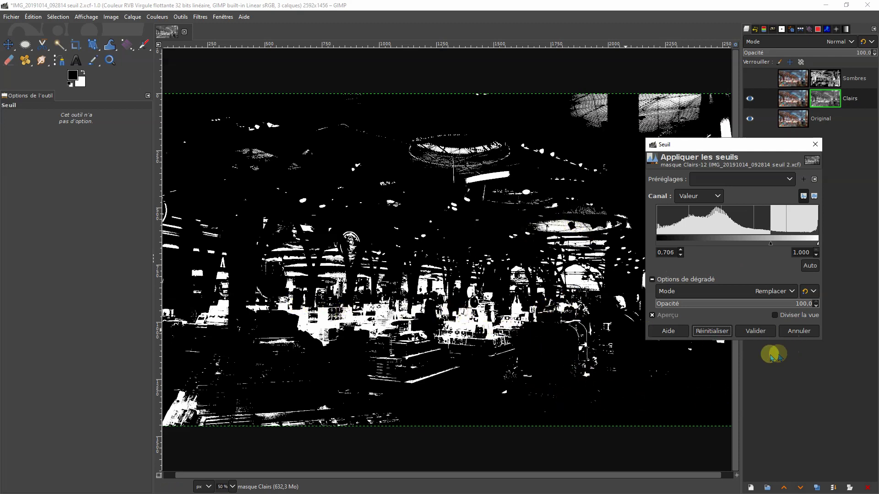
{"action": "left_click", "coordinate": [753, 333]}
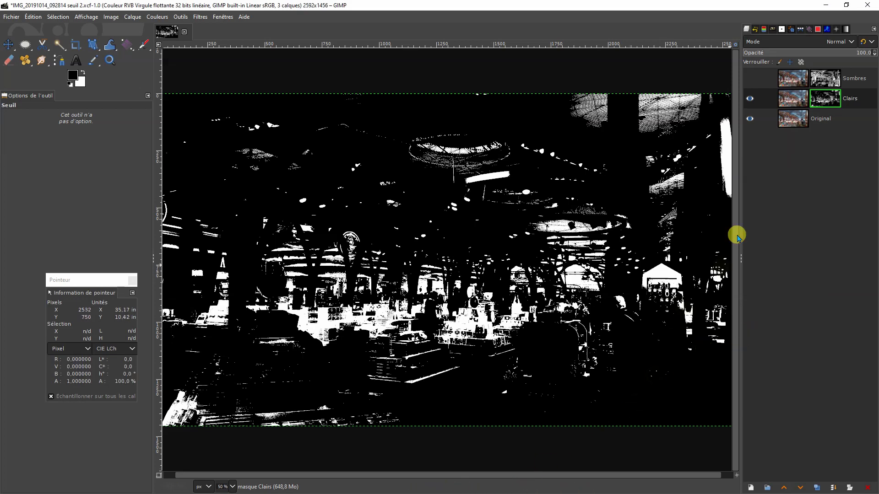
- Soften the Clairs layer's mask with a Gaussian blur of 6.97 in both X and Y
{"action": "right_click", "coordinate": [829, 99]}
{"action": "left_click", "coordinate": [630, 171]}
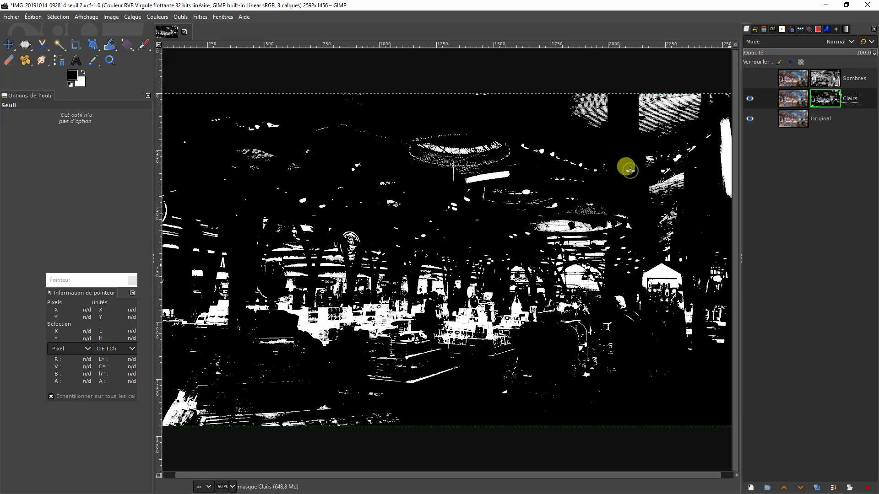
{"action": "right_click", "coordinate": [532, 225]}
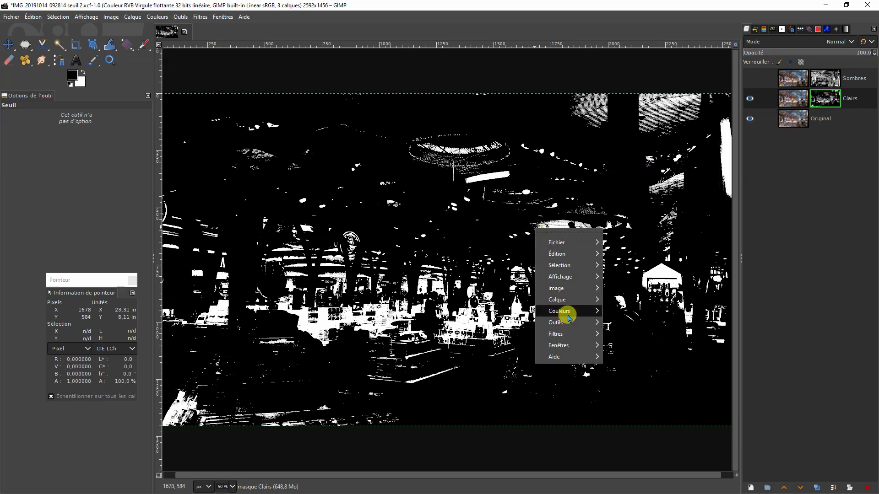
{"action": "left_click", "coordinate": [200, 19]}
{"action": "left_click", "coordinate": [201, 18]}
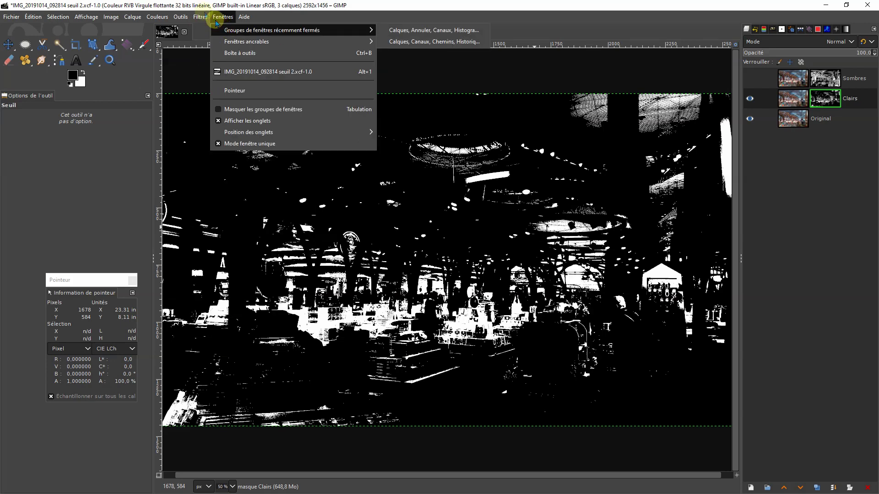
{"action": "mouse_move", "coordinate": [201, 18]}
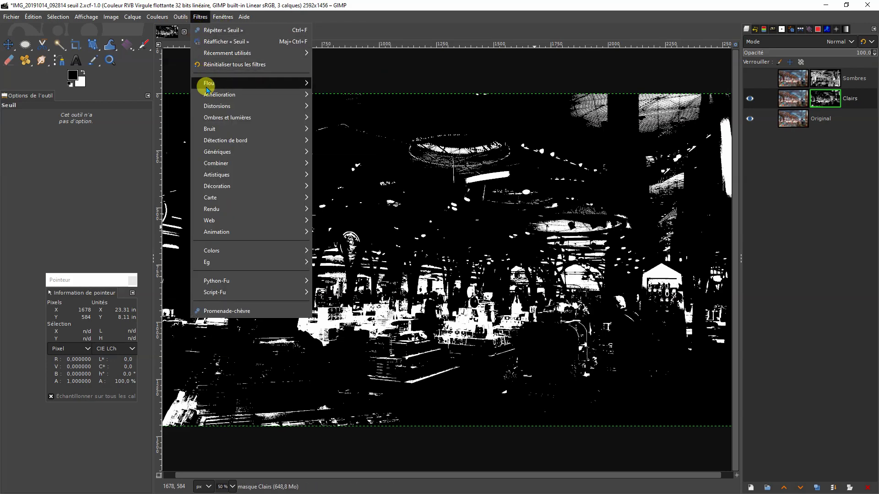
{"action": "mouse_move", "coordinate": [294, 86]}
{"action": "left_click", "coordinate": [334, 91]}
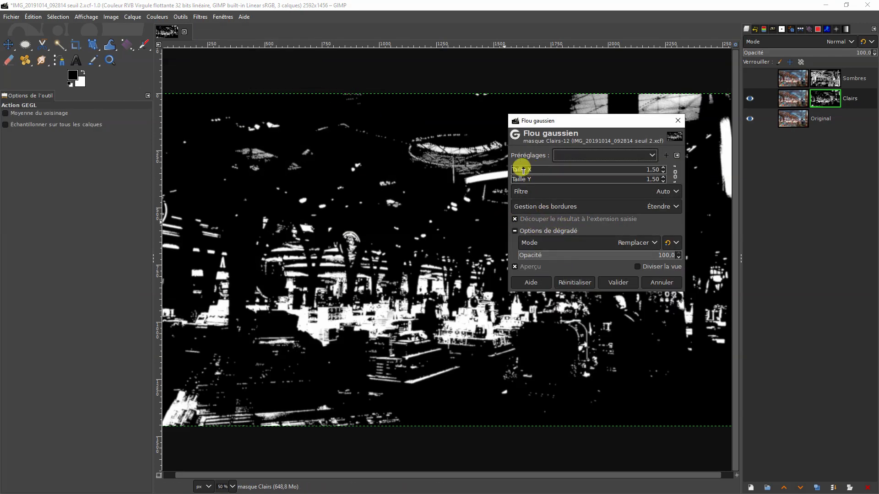
{"action": "left_click_drag", "start_coordinate": [522, 170], "coordinate": [521, 173]}
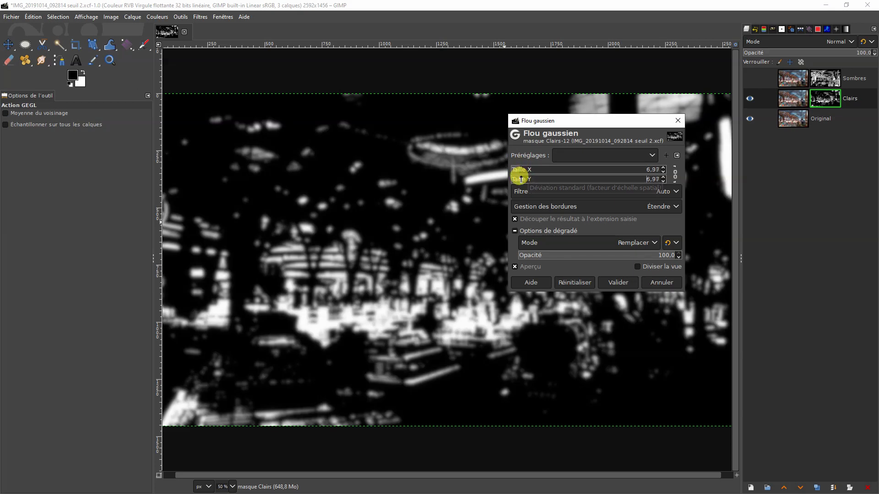
{"action": "left_click", "coordinate": [618, 283]}
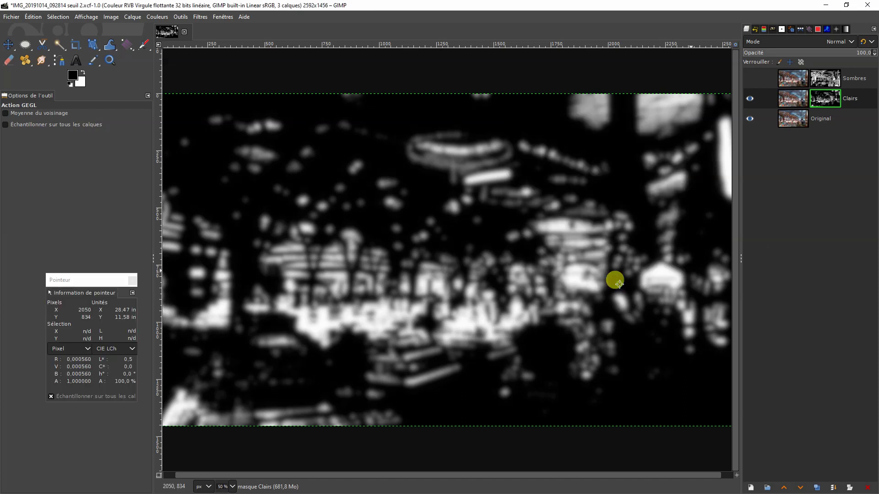
- Stop displaying the Clairs layer's mask on the canvas and make the layer's image active for editing instead of the mask
{"action": "right_click", "coordinate": [824, 97]}
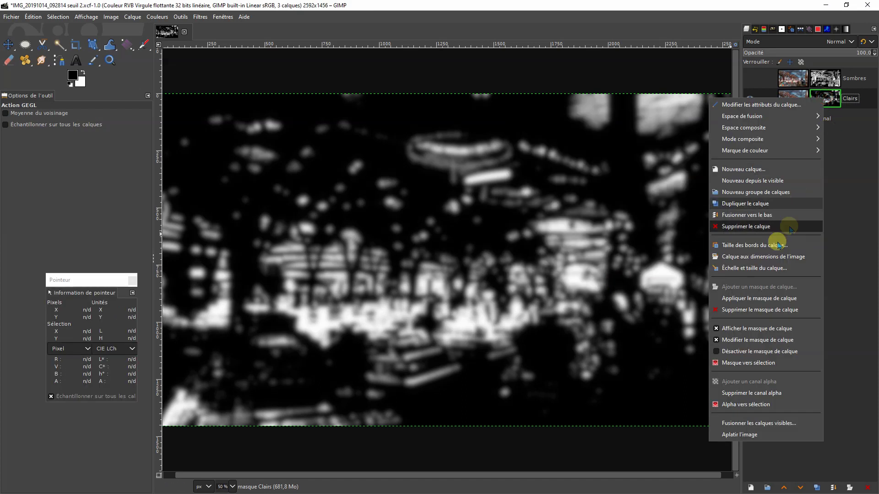
{"action": "left_click", "coordinate": [760, 328]}
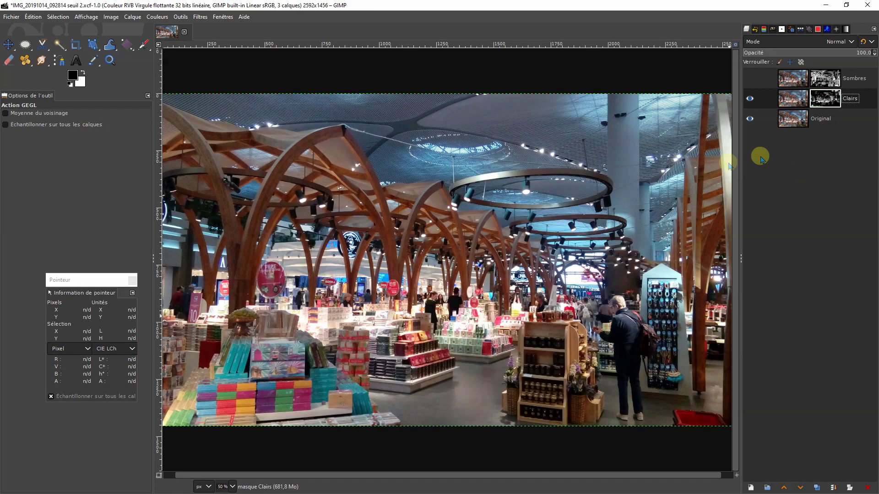
{"action": "left_click_drag", "start_coordinate": [793, 97], "coordinate": [797, 100]}
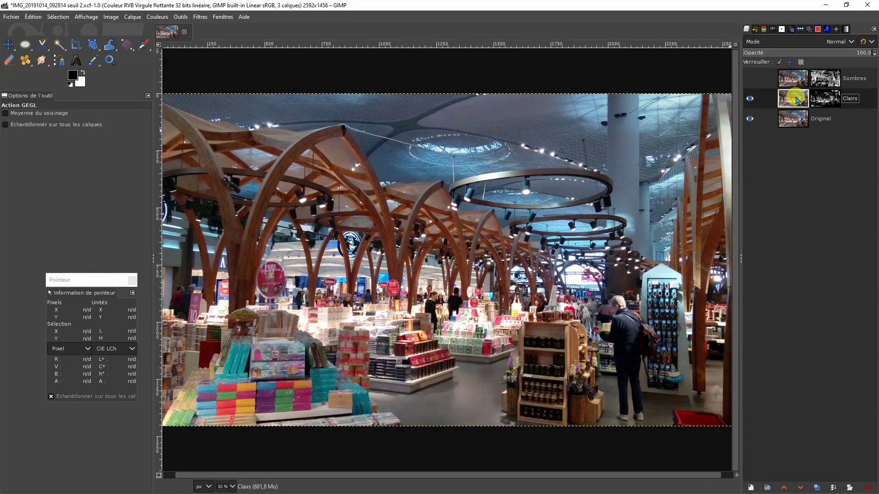
- Start a Hue-Chroma adjustment on the Clairs layer's image and set the hue to 54
{"action": "right_click", "coordinate": [491, 233]}
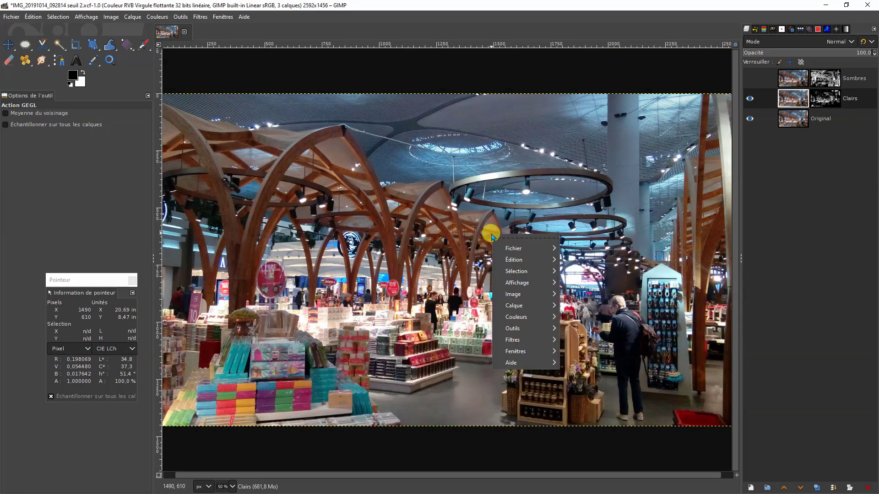
{"action": "mouse_move", "coordinate": [514, 316]}
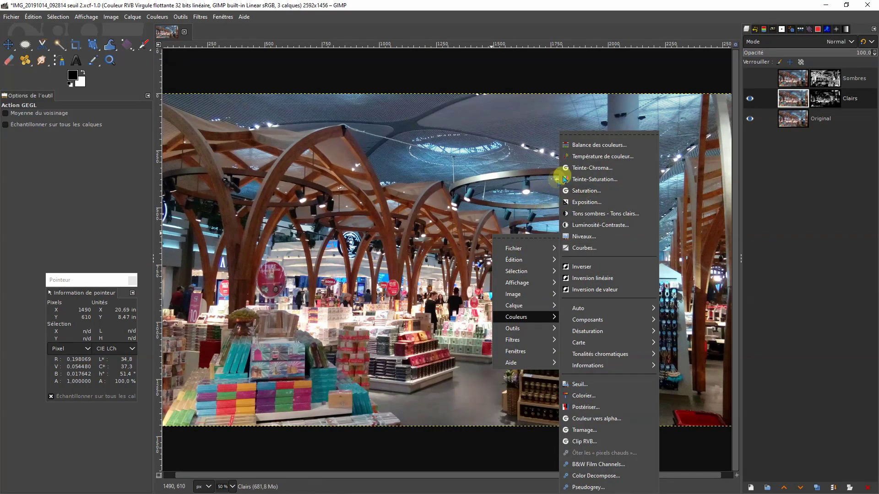
{"action": "left_click", "coordinate": [590, 169]}
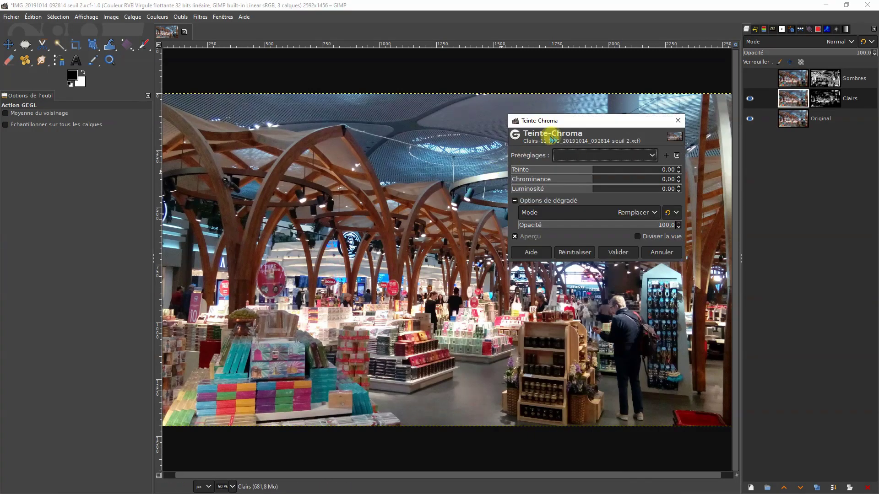
{"action": "left_click_drag", "start_coordinate": [511, 170], "coordinate": [730, 312]}
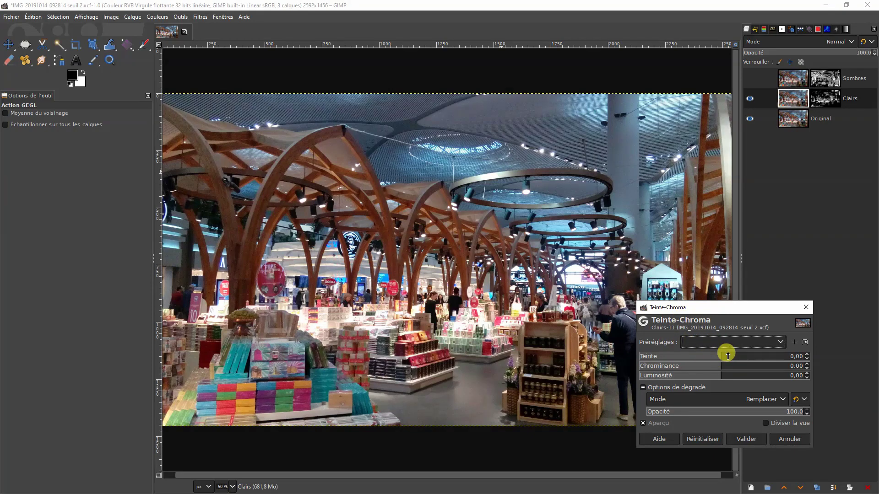
{"action": "left_click_drag", "start_coordinate": [727, 356], "coordinate": [782, 356]}
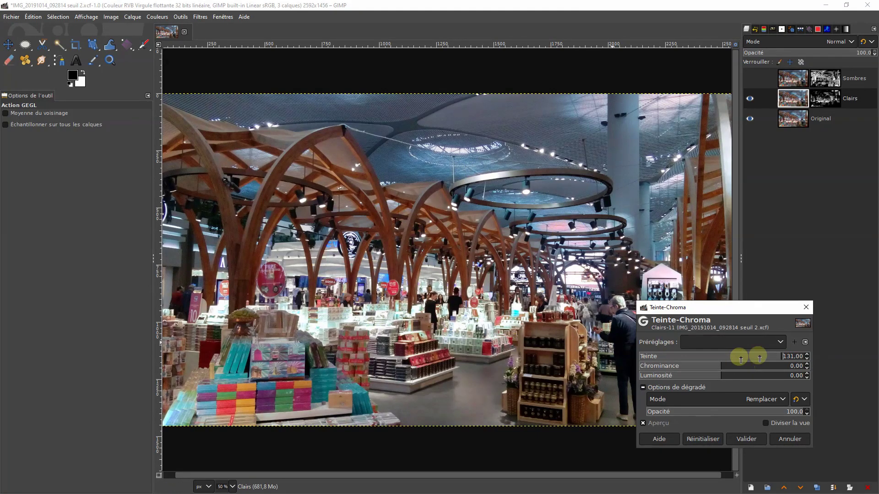
{"action": "left_click_drag", "start_coordinate": [779, 356], "coordinate": [760, 357]}
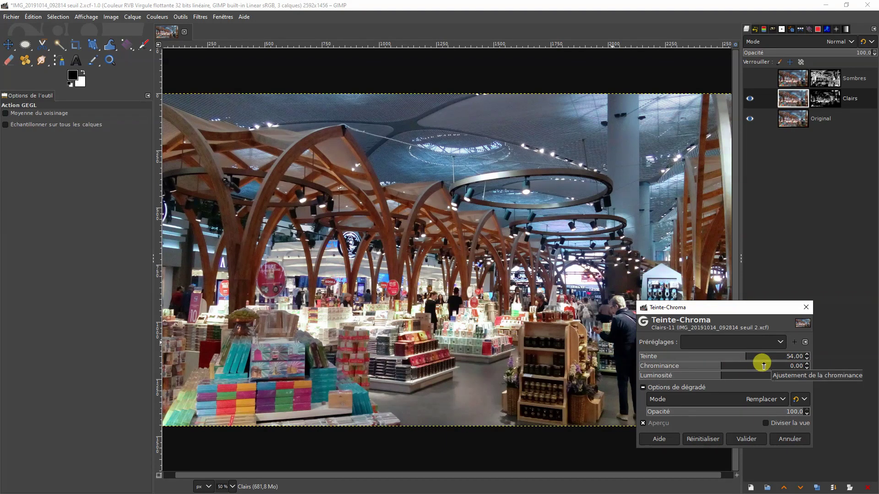
- Try higher chrominance values on the Clairs image, return chrominance to 0, set lightness to 7.78 and apply the Hue-Chroma adjustment
{"action": "left_click", "coordinate": [763, 365]}
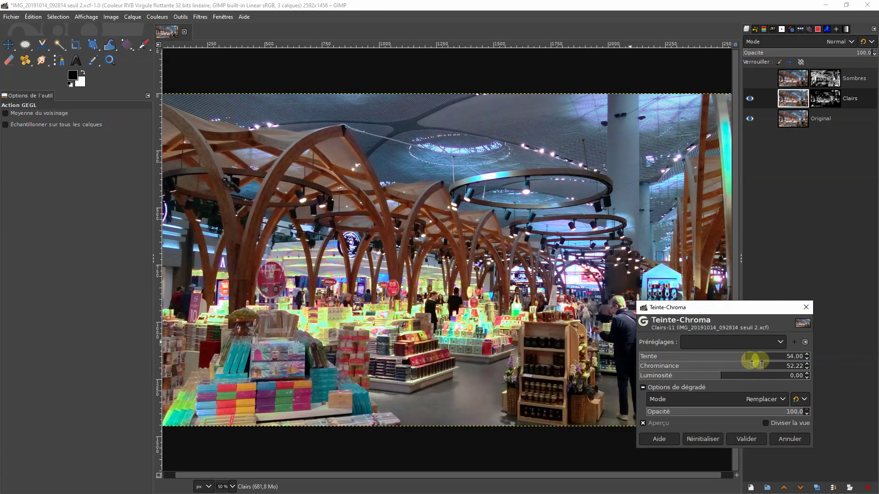
{"action": "left_click", "coordinate": [741, 366]}
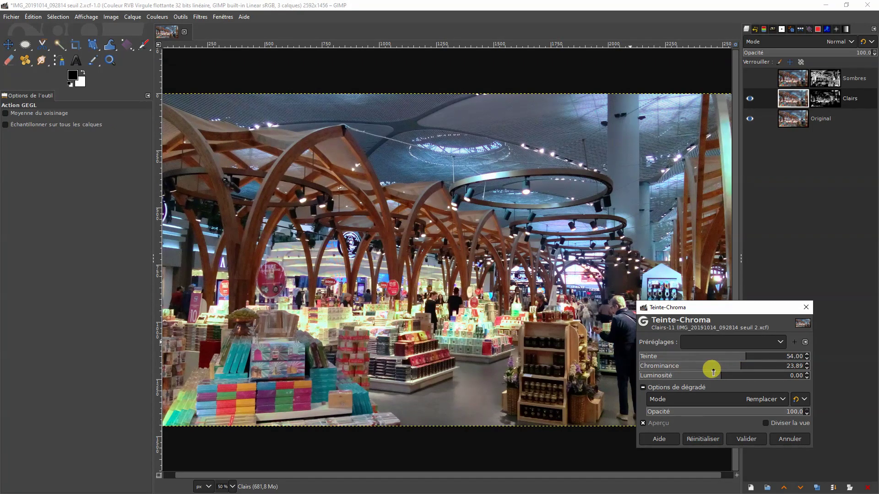
{"action": "left_click", "coordinate": [722, 365]}
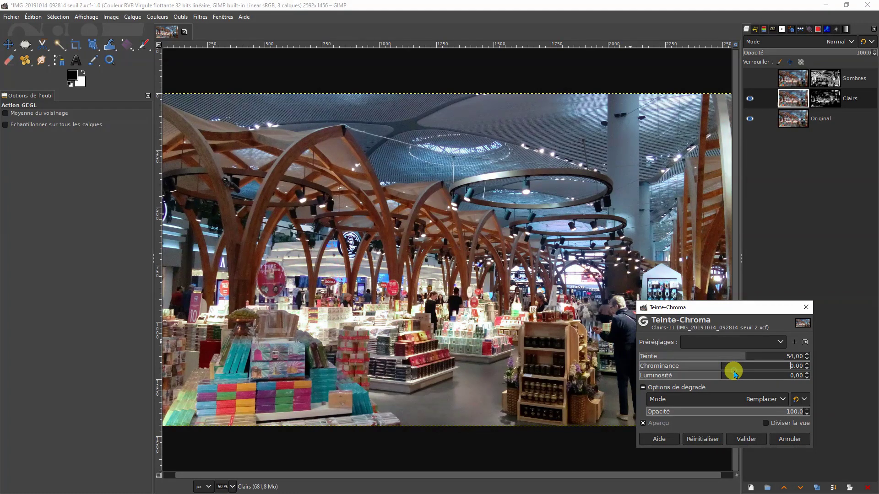
{"action": "mouse_move", "coordinate": [726, 375]}
{"action": "left_mouse_down"}
{"action": "mouse_move", "coordinate": [763, 375]}
{"action": "mouse_move", "coordinate": [727, 376]}
{"action": "left_mouse_up"}
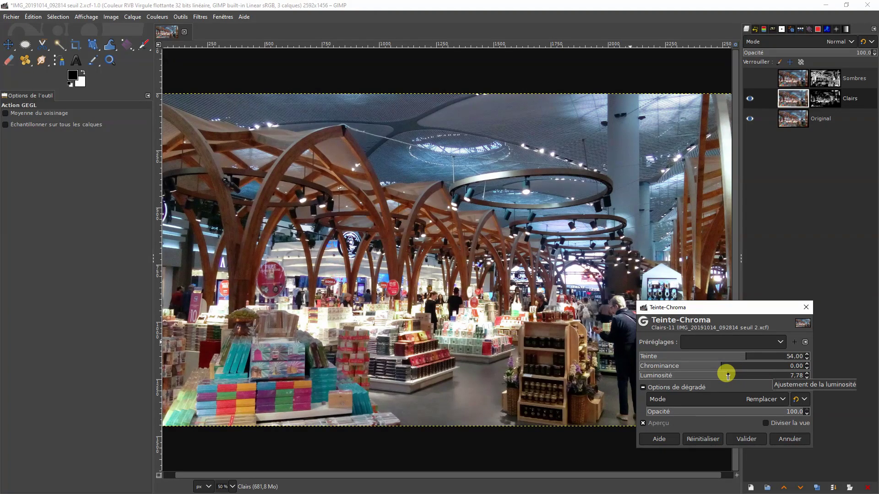
{"action": "left_click", "coordinate": [744, 440]}
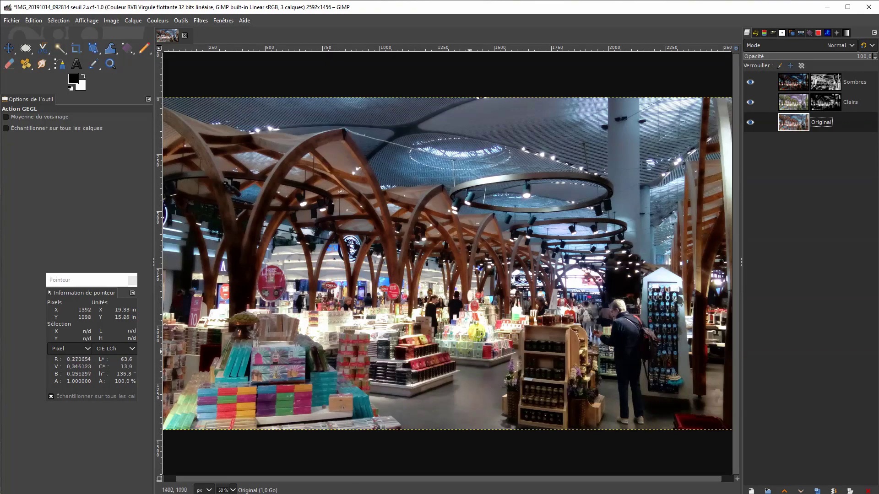
- Hide the Original layer and toggle the Clairs layer off and on to examine the areas each mask covers
{"action": "left_click", "coordinate": [750, 123]}
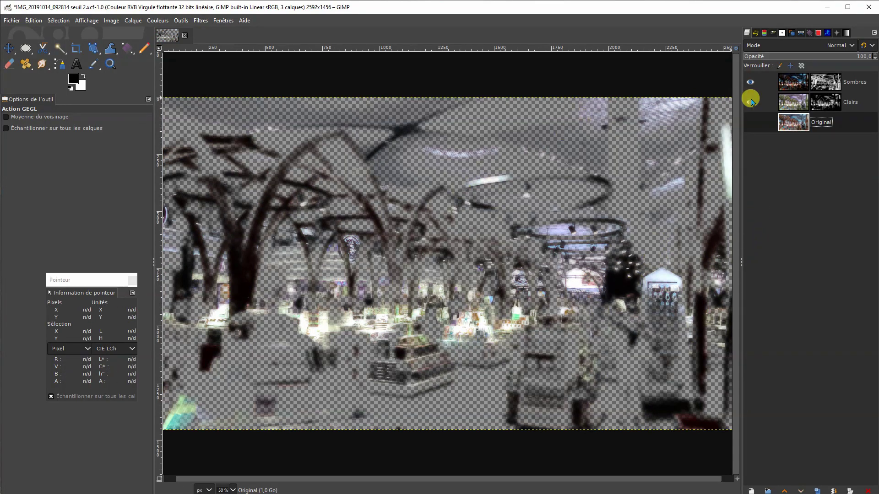
{"action": "left_click", "coordinate": [751, 102]}
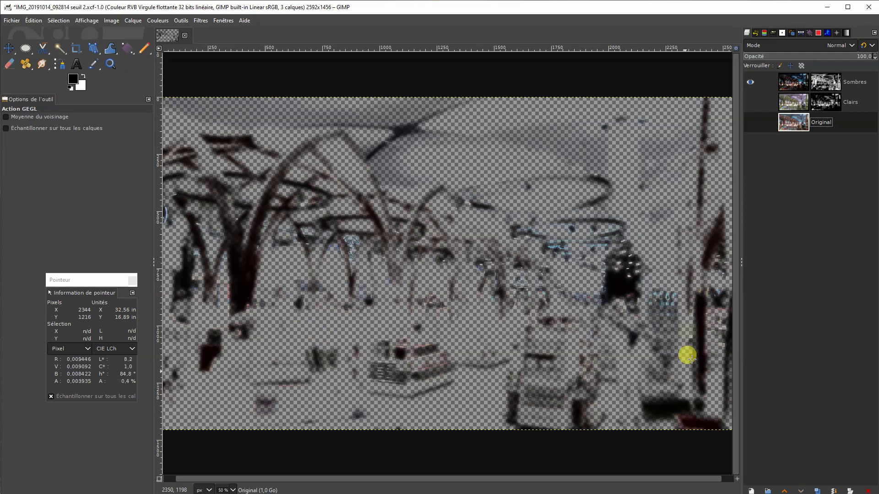
{"action": "left_click", "coordinate": [750, 102]}
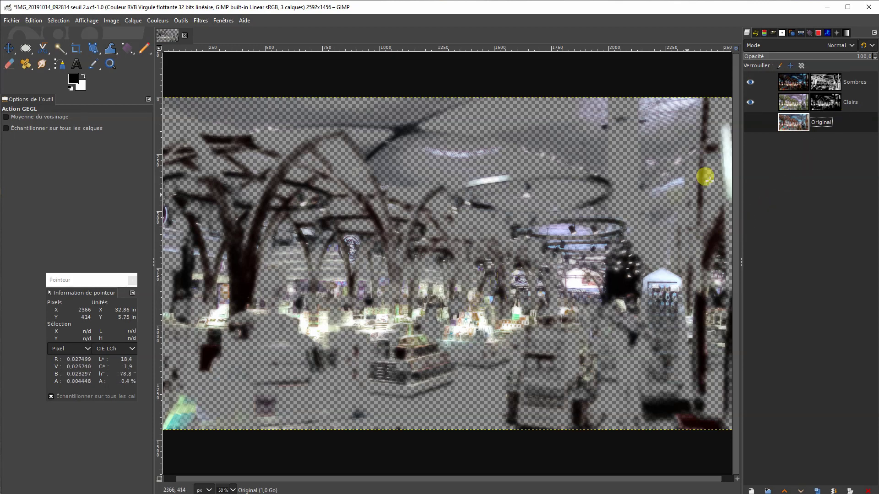
- Duplicate the Original layer and add a layer mask to the copy, initialised from a greyscale copy of the layer
{"action": "right_click", "coordinate": [845, 123]}
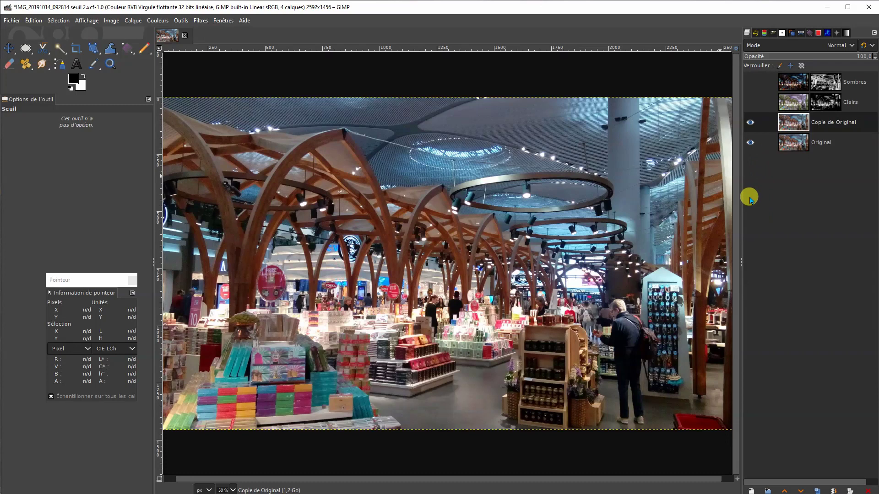
{"action": "right_click", "coordinate": [837, 124]}
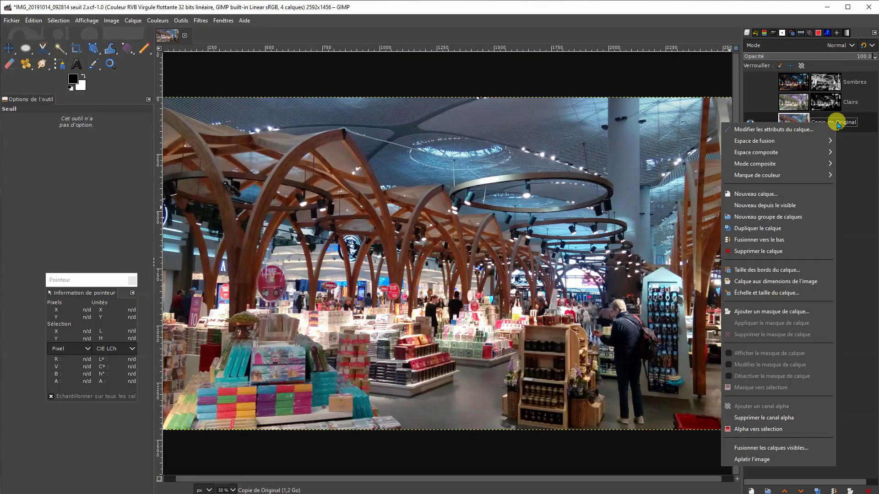
{"action": "left_click", "coordinate": [761, 311]}
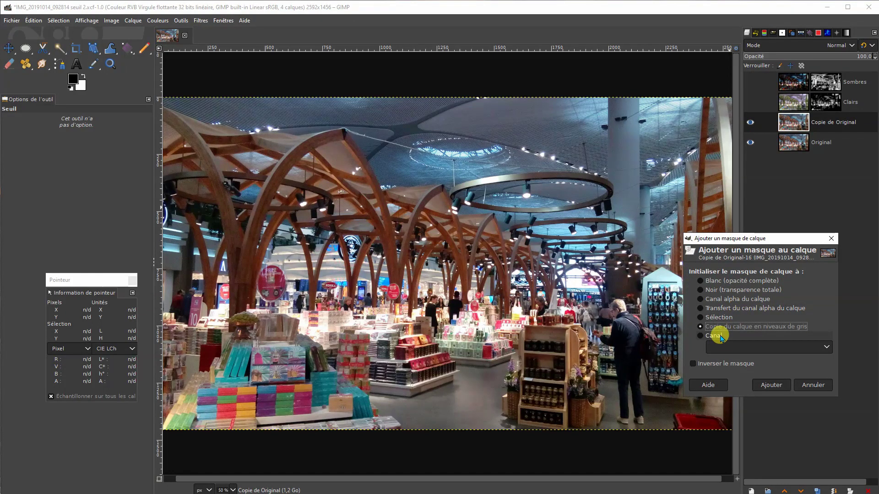
{"action": "left_click", "coordinate": [759, 386]}
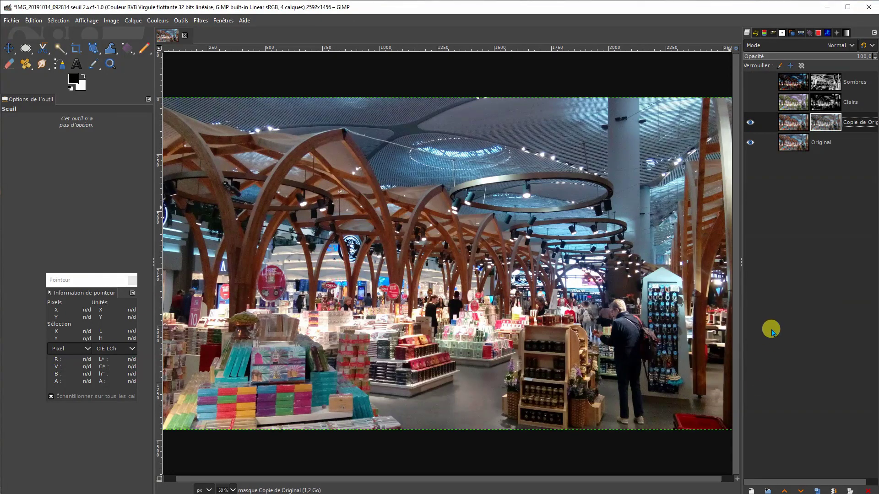
- Display the mask of the Original copy and apply a threshold from 0.340 to 0.542 to it to isolate the midtones
{"action": "right_click", "coordinate": [834, 123]}
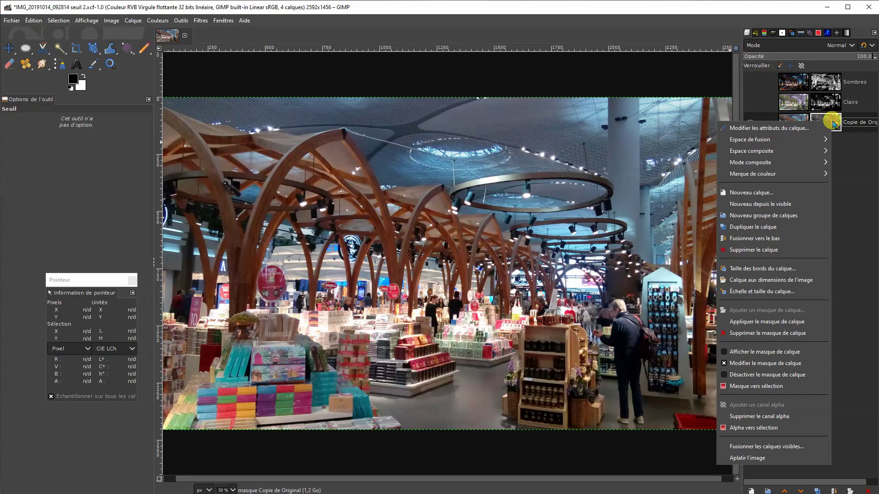
{"action": "left_click", "coordinate": [729, 352]}
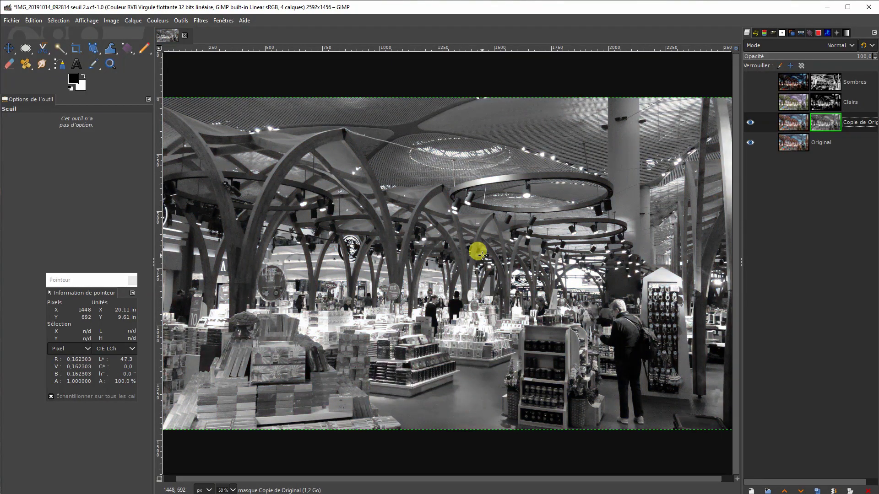
{"action": "right_click", "coordinate": [458, 238]}
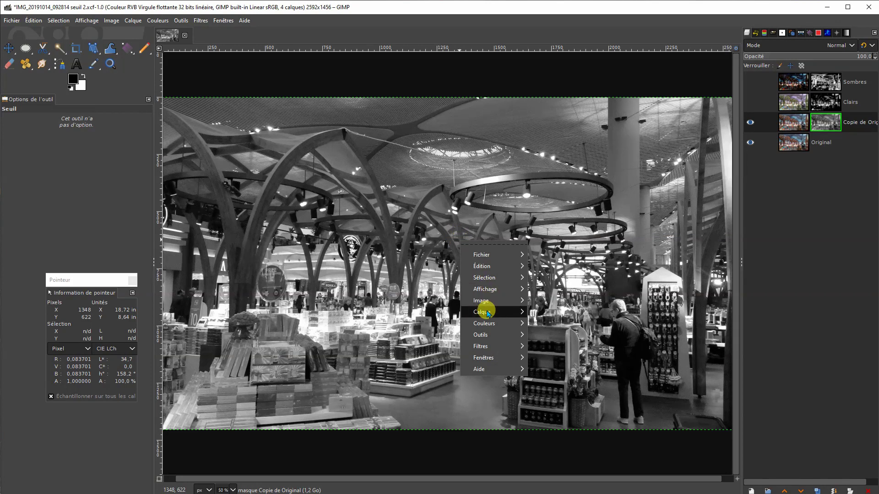
{"action": "mouse_move", "coordinate": [485, 323]}
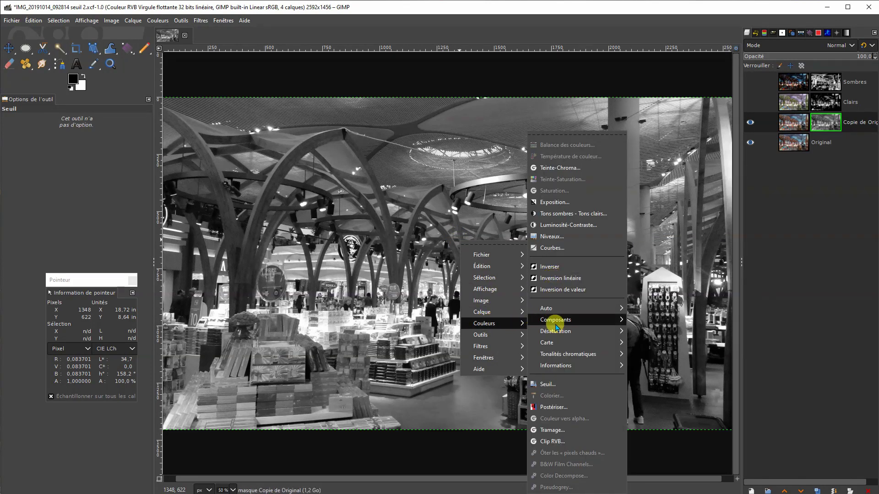
{"action": "left_click", "coordinate": [554, 387]}
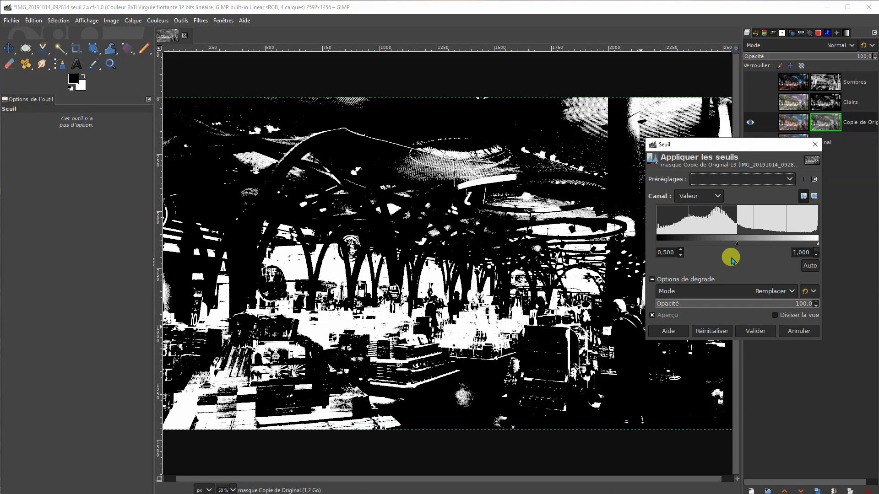
{"action": "left_click", "coordinate": [716, 241]}
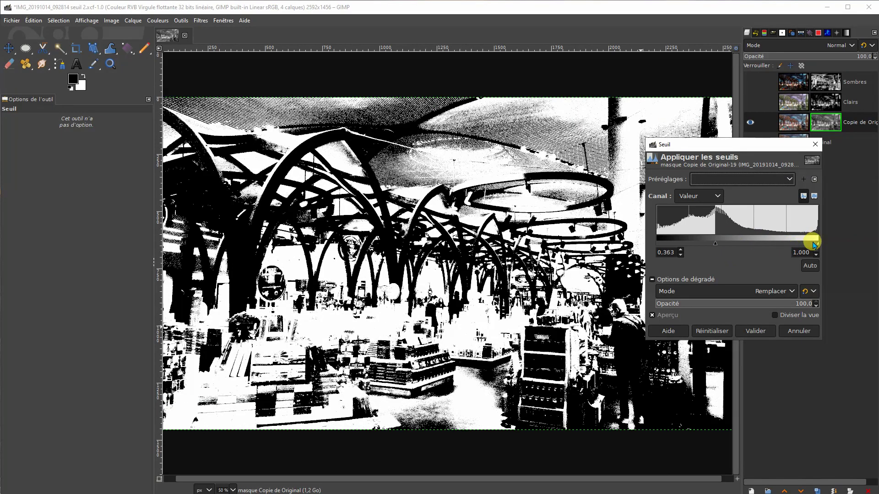
{"action": "left_click_drag", "start_coordinate": [816, 245], "coordinate": [813, 245]}
{"action": "left_click_drag", "start_coordinate": [747, 242], "coordinate": [711, 243]}
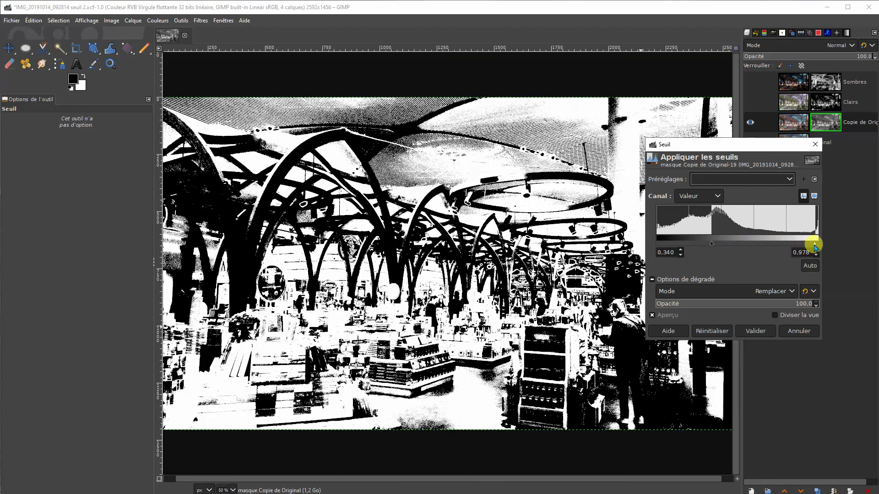
{"action": "left_click_drag", "start_coordinate": [813, 246], "coordinate": [744, 246]}
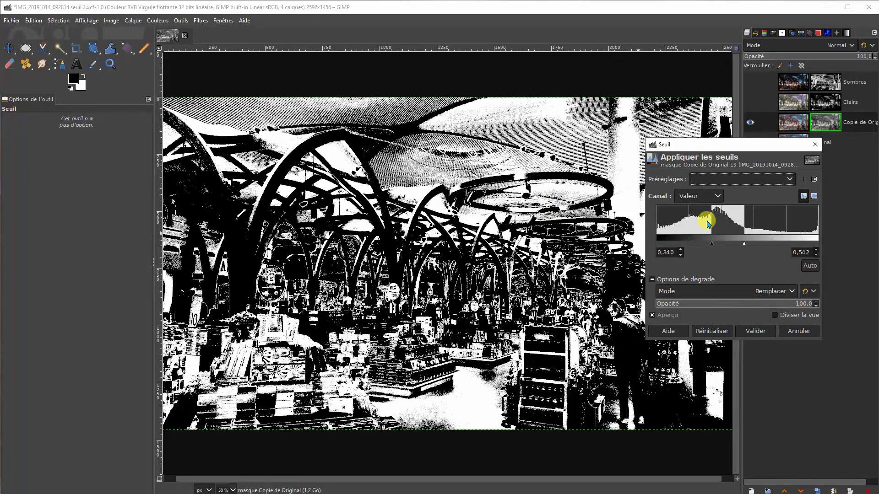
{"action": "left_click", "coordinate": [756, 331]}
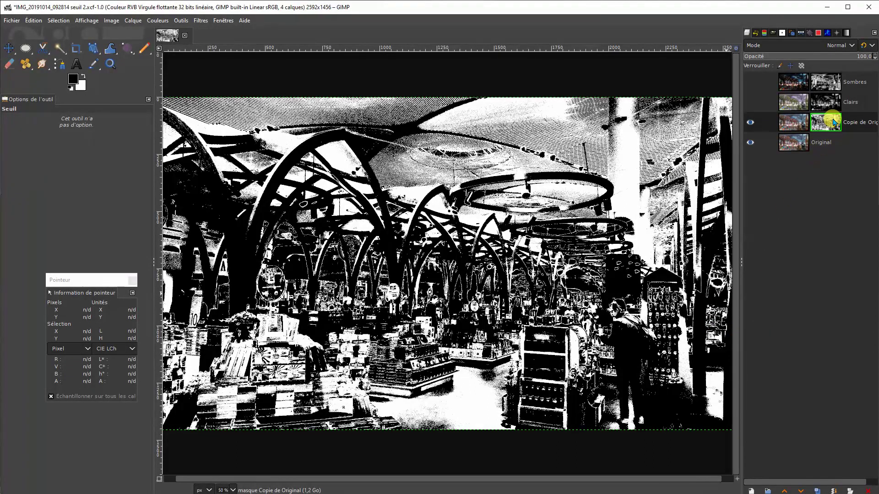
- Stop displaying the mask of the Original copy and make the layer's image active for editing
{"action": "right_click", "coordinate": [834, 122]}
{"action": "left_click", "coordinate": [751, 348]}
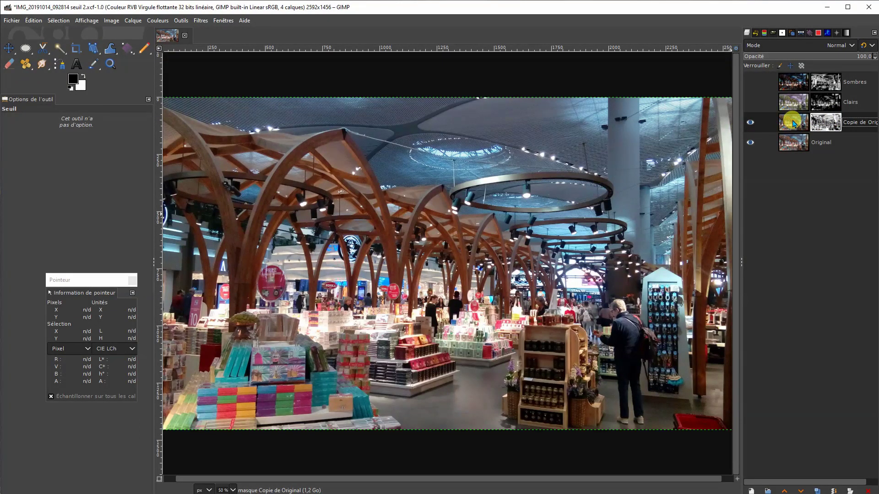
{"action": "right_click", "coordinate": [462, 255]}
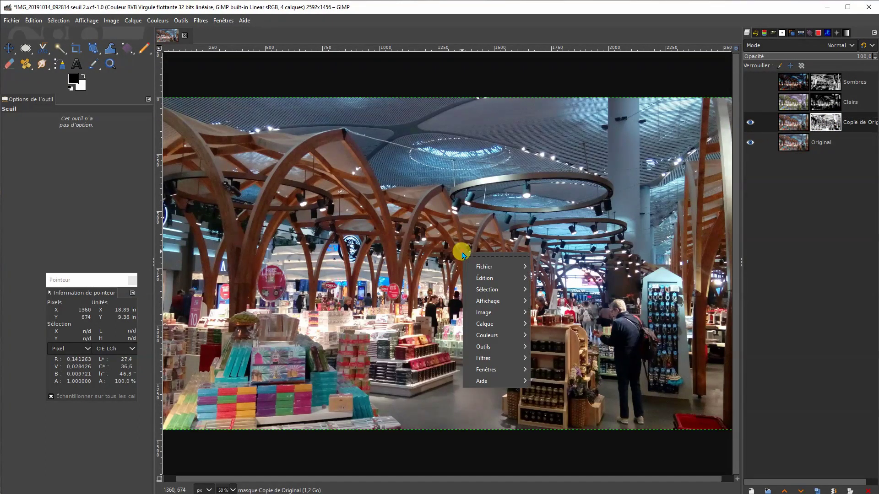
{"action": "left_click", "coordinate": [788, 127]}
{"action": "left_click", "coordinate": [787, 127]}
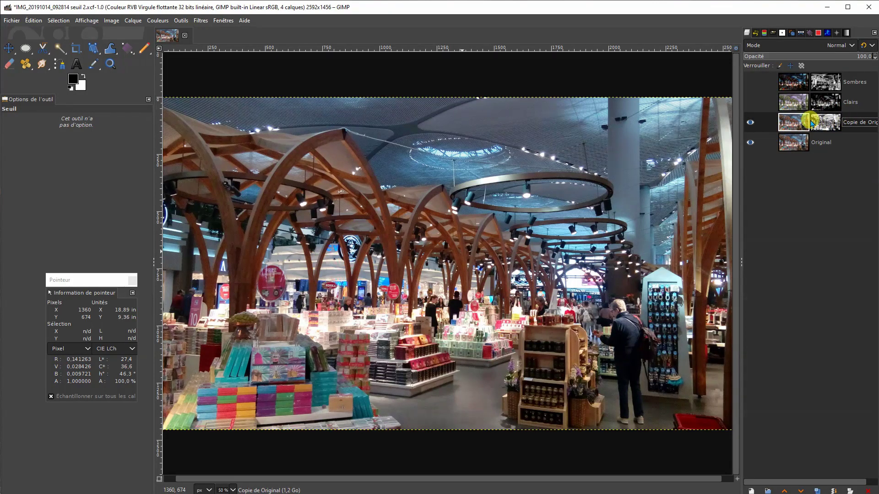
- Try positive and negative hues in a Hue-Chroma adjustment on the Original copy's image and apply it with hue 55
{"action": "right_click", "coordinate": [478, 237]}
{"action": "mouse_move", "coordinate": [511, 333]}
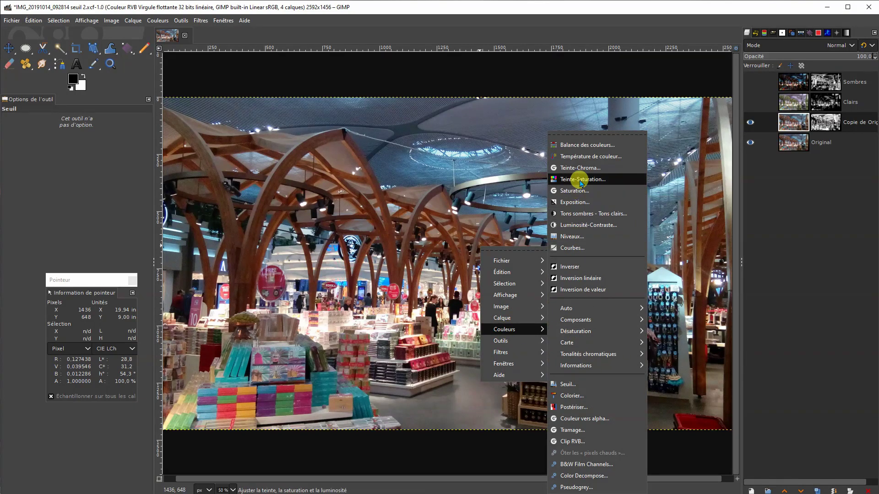
{"action": "left_click", "coordinate": [581, 168]}
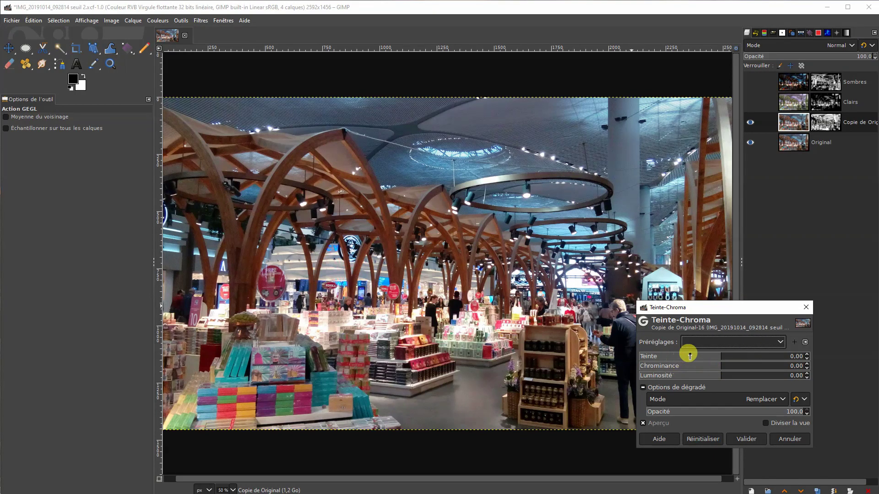
{"action": "left_click", "coordinate": [758, 355]}
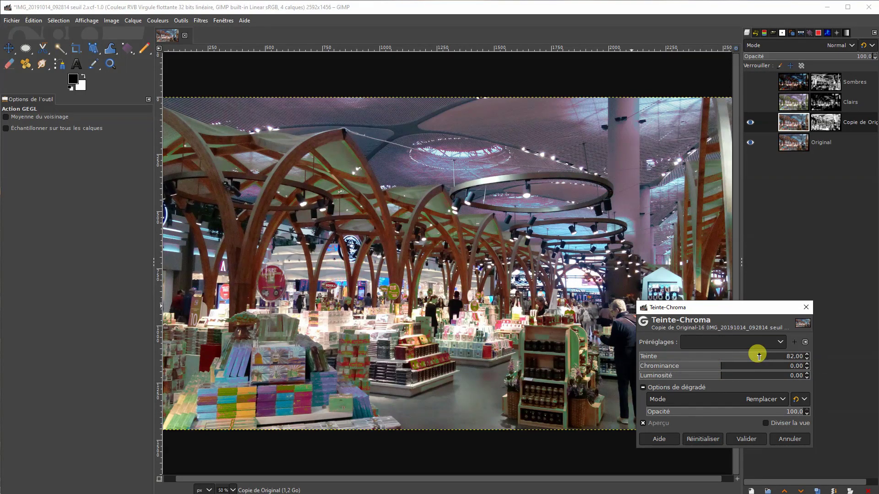
{"action": "left_click_drag", "start_coordinate": [758, 356], "coordinate": [733, 355]}
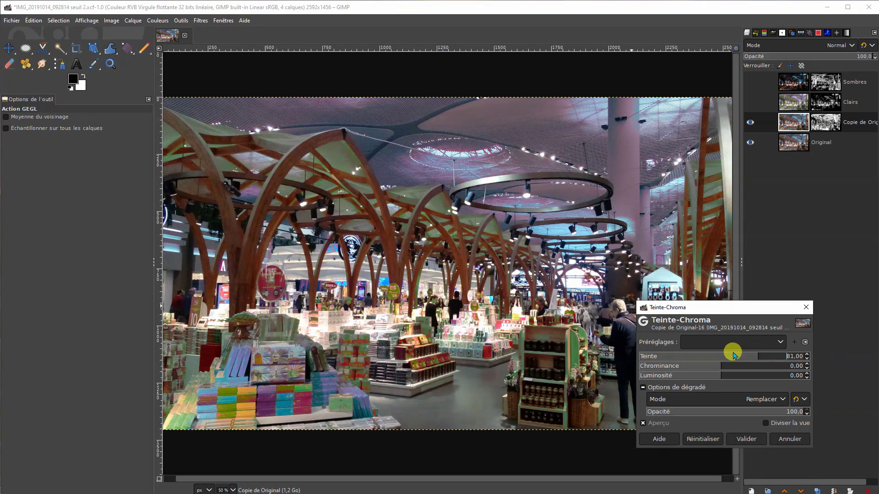
{"action": "left_click", "coordinate": [706, 357]}
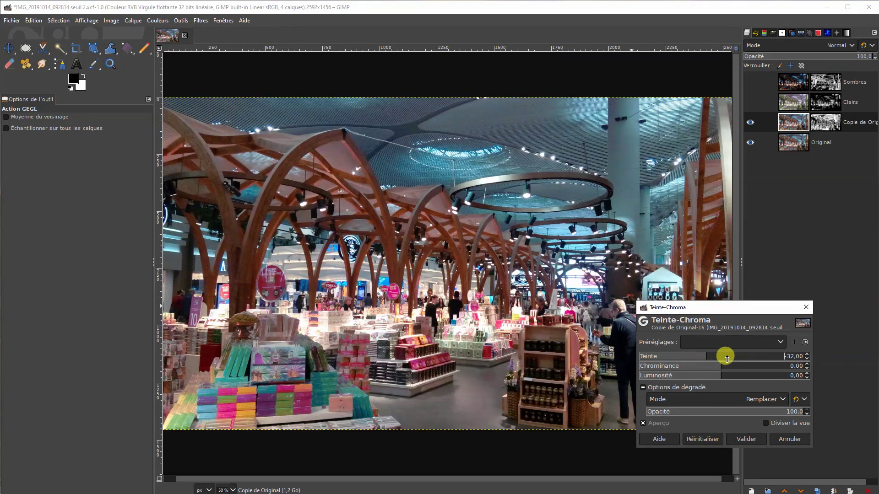
{"action": "left_click", "coordinate": [746, 356]}
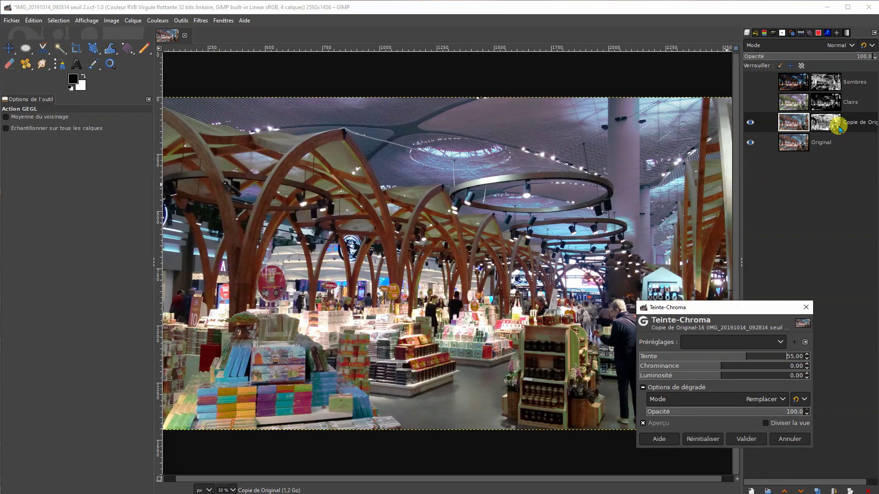
{"action": "left_click", "coordinate": [747, 441]}
- Display the Original copy's mask and apply a Gaussian blur of size 6.67 in X and Y to it
{"action": "right_click", "coordinate": [825, 123]}
{"action": "left_click", "coordinate": [825, 124]}
{"action": "left_click", "coordinate": [827, 123]}
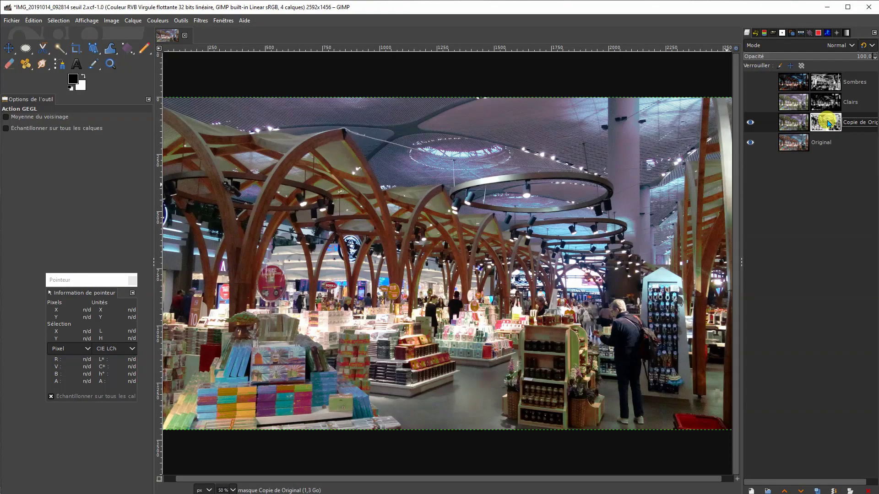
{"action": "right_click", "coordinate": [828, 124]}
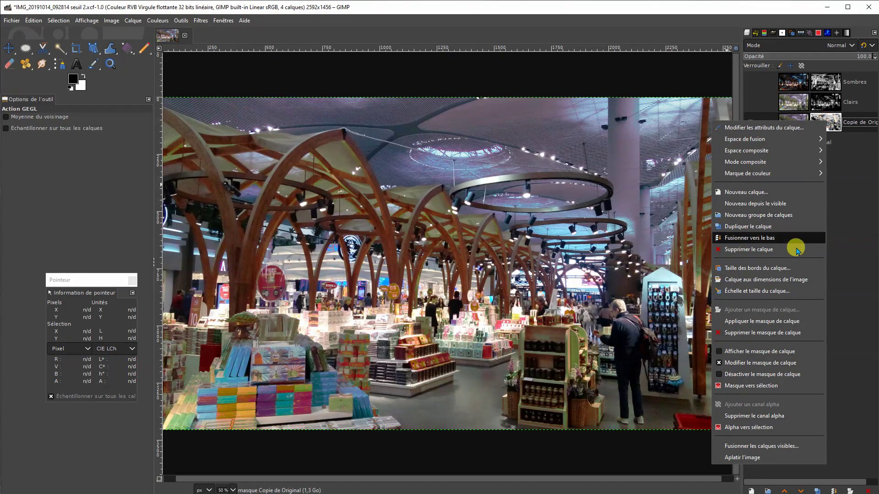
{"action": "left_click", "coordinate": [730, 351]}
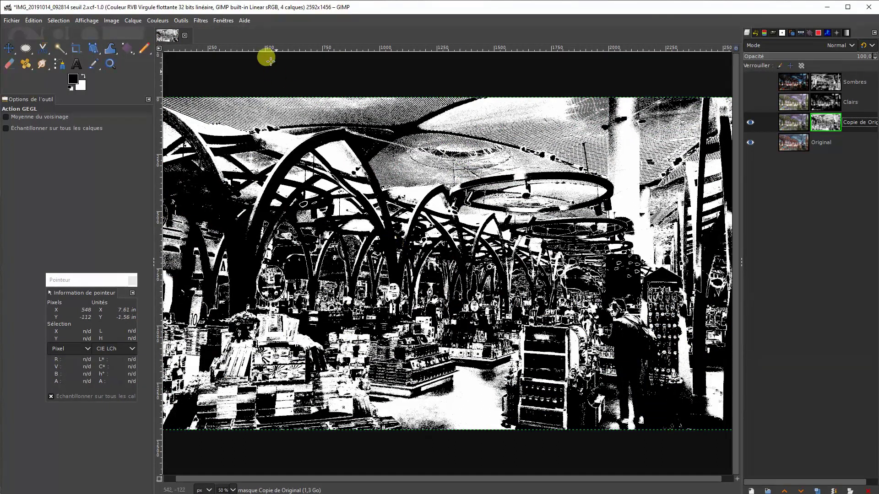
{"action": "left_click", "coordinate": [199, 20]}
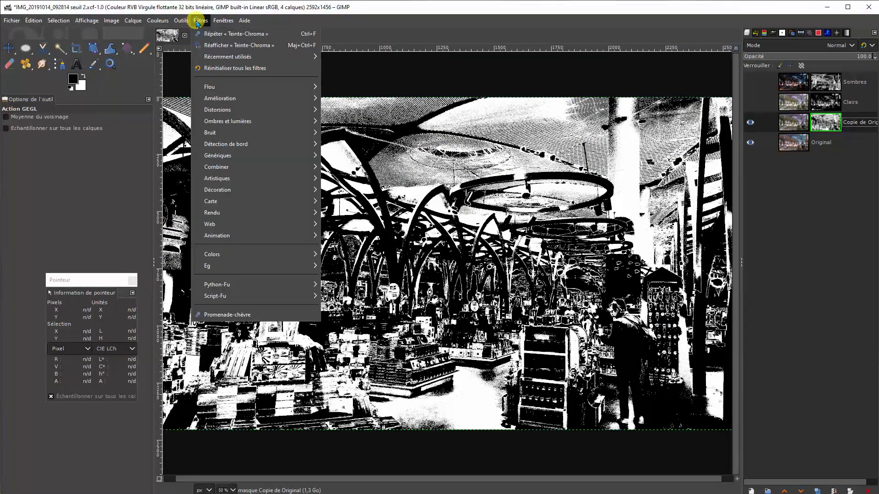
{"action": "mouse_move", "coordinate": [285, 54]}
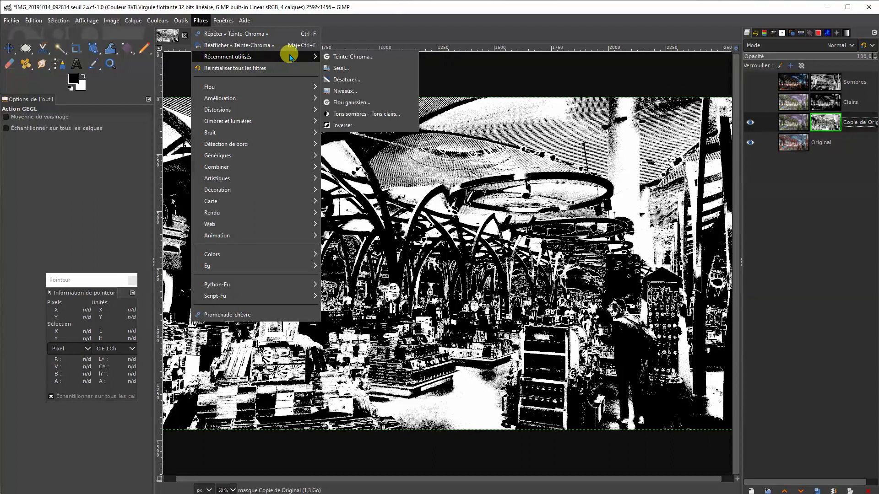
{"action": "left_click", "coordinate": [348, 102]}
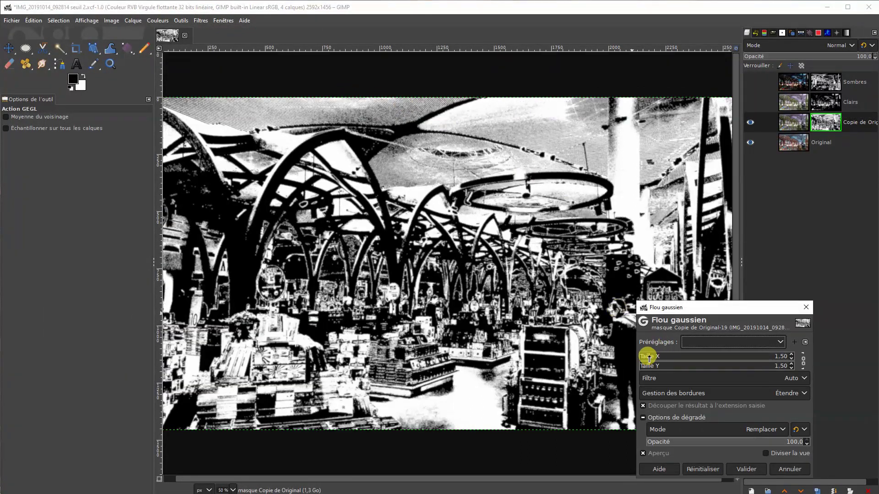
{"action": "left_click", "coordinate": [648, 357]}
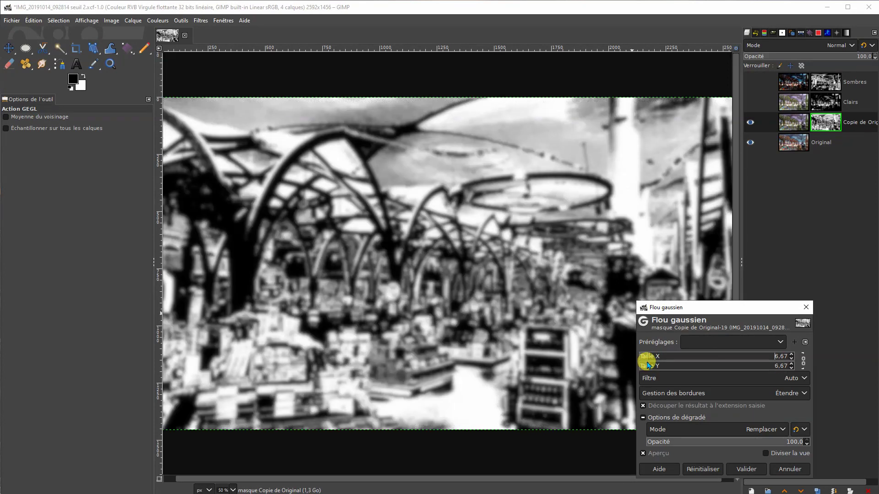
{"action": "left_click", "coordinate": [738, 468]}
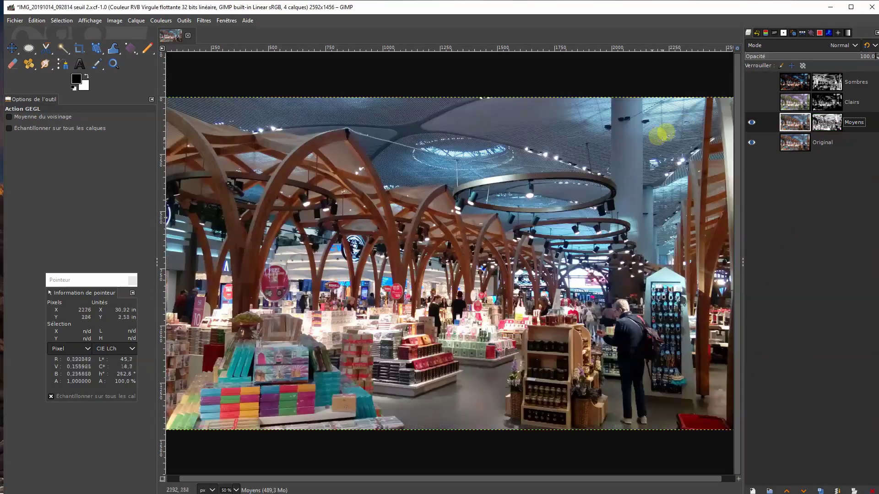
- Apply a Hue-Saturation adjustment to the Moyens layer's image with hue 28.3, lightness 5.2 and saturation 49.4
{"action": "left_click", "coordinate": [790, 123]}
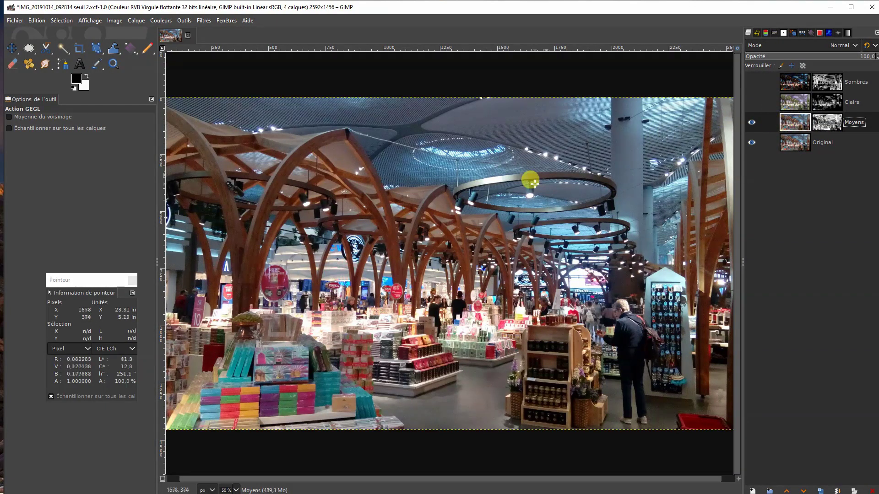
{"action": "left_click", "coordinate": [783, 124]}
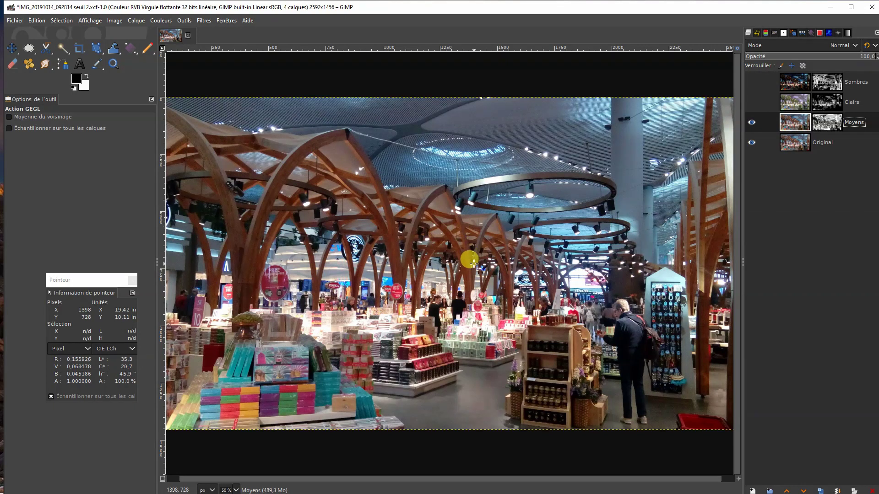
{"action": "right_click", "coordinate": [495, 229]}
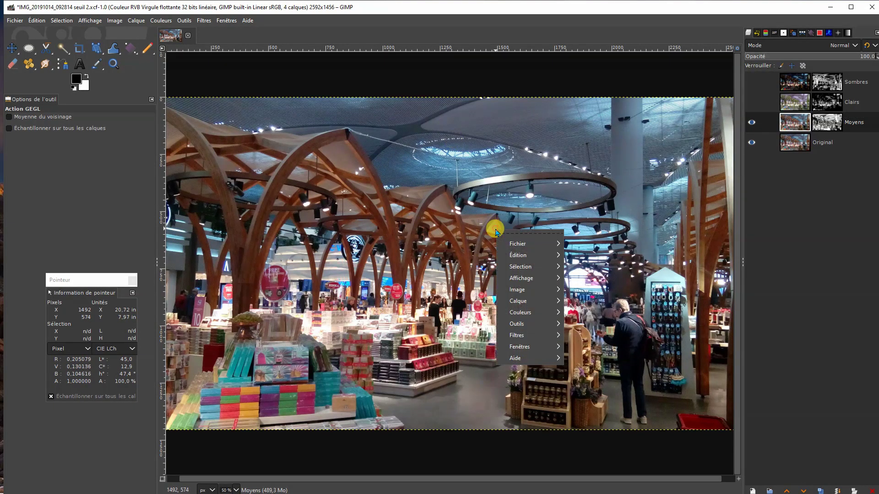
{"action": "mouse_move", "coordinate": [520, 312]}
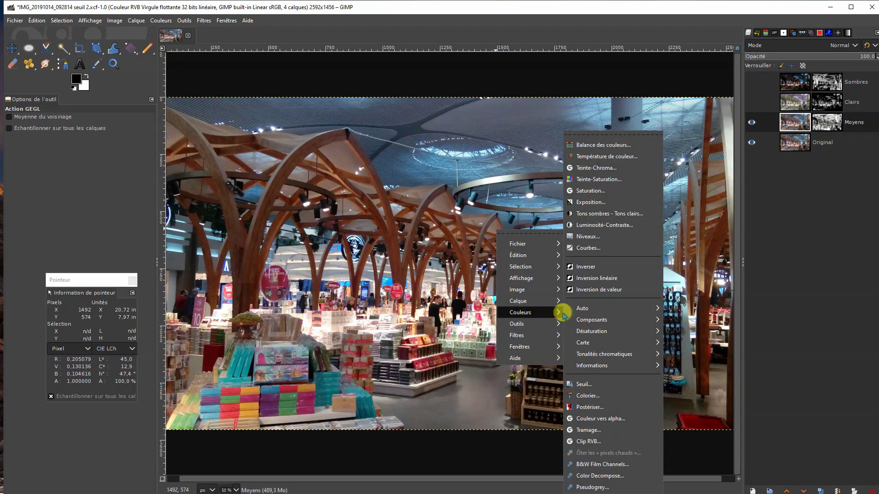
{"action": "left_click", "coordinate": [608, 179]}
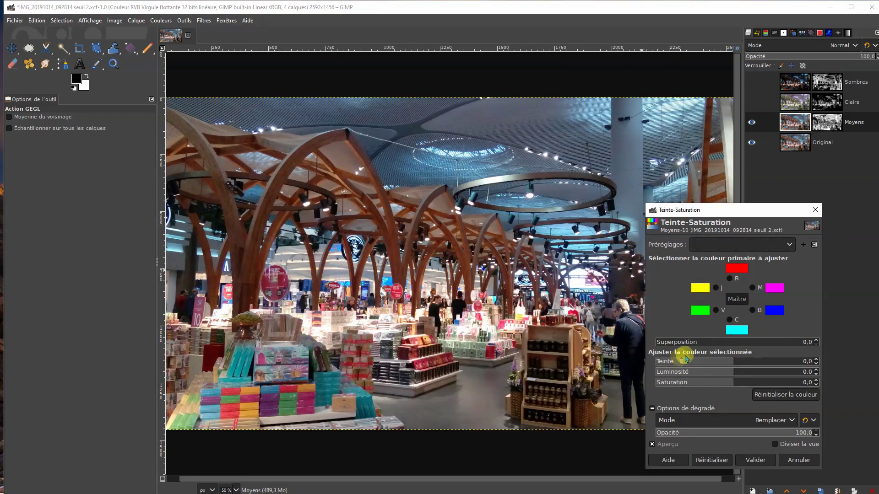
{"action": "left_click", "coordinate": [758, 361]}
{"action": "left_click_drag", "start_coordinate": [758, 360], "coordinate": [746, 361]}
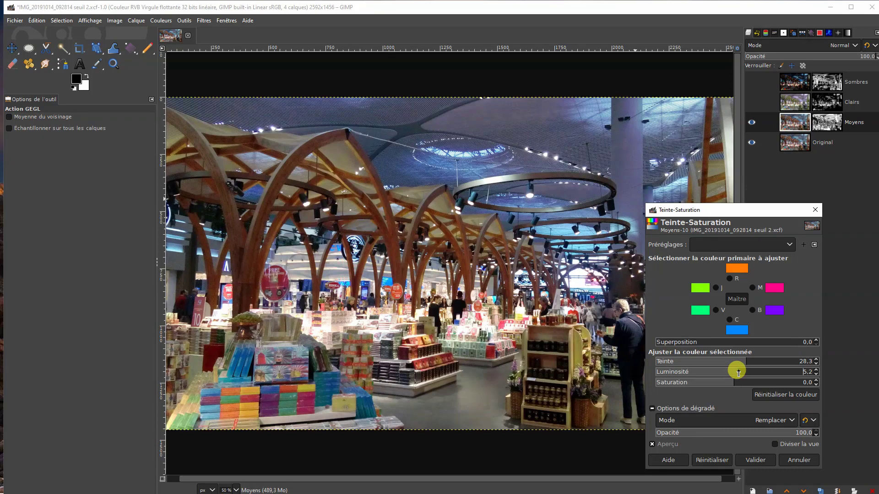
{"action": "left_click", "coordinate": [738, 371]}
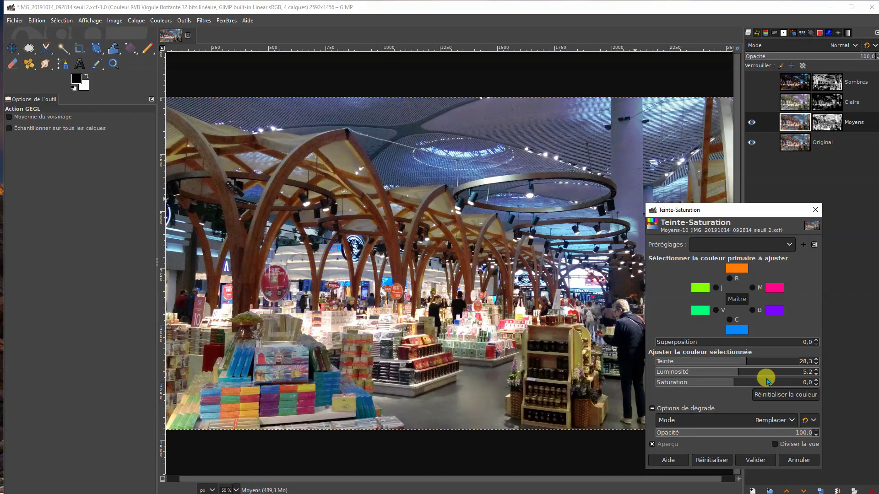
{"action": "left_click", "coordinate": [772, 382]}
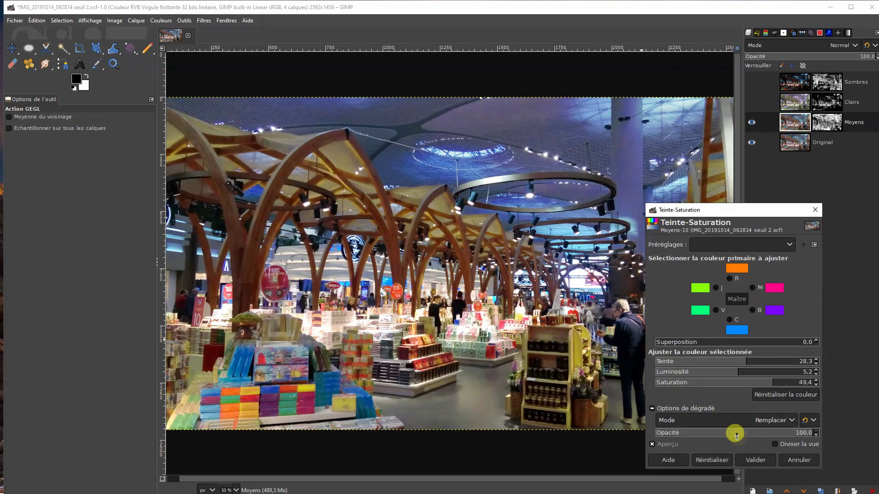
{"action": "left_click", "coordinate": [756, 460]}
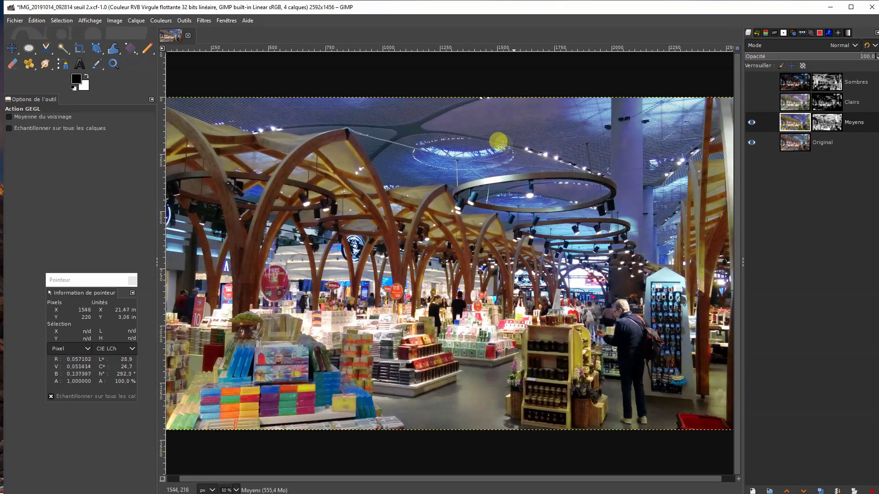
- Make the Clairs layer visible, toggling it off and on to compare the image with and without it
{"action": "left_click", "coordinate": [751, 103]}
{"action": "left_click", "coordinate": [751, 121]}
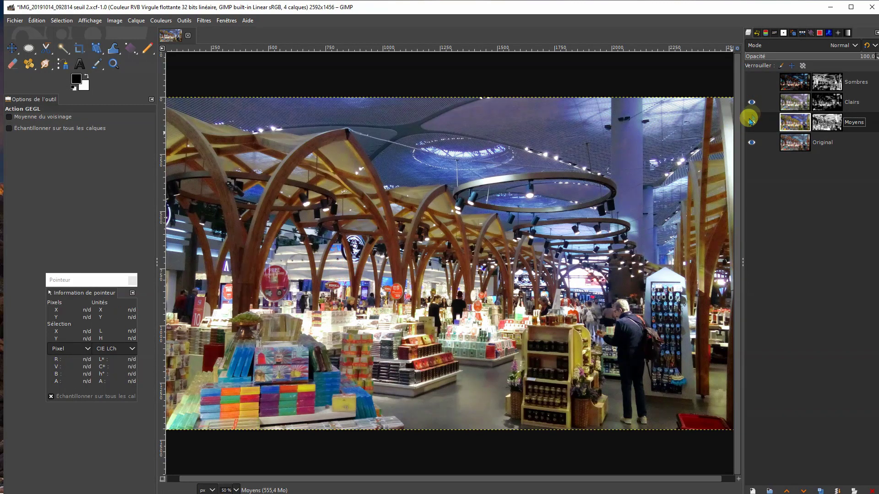
{"action": "left_click", "coordinate": [752, 104]}
{"action": "left_click", "coordinate": [752, 104]}
{"action": "left_click", "coordinate": [751, 105]}
{"action": "left_click", "coordinate": [752, 105]}
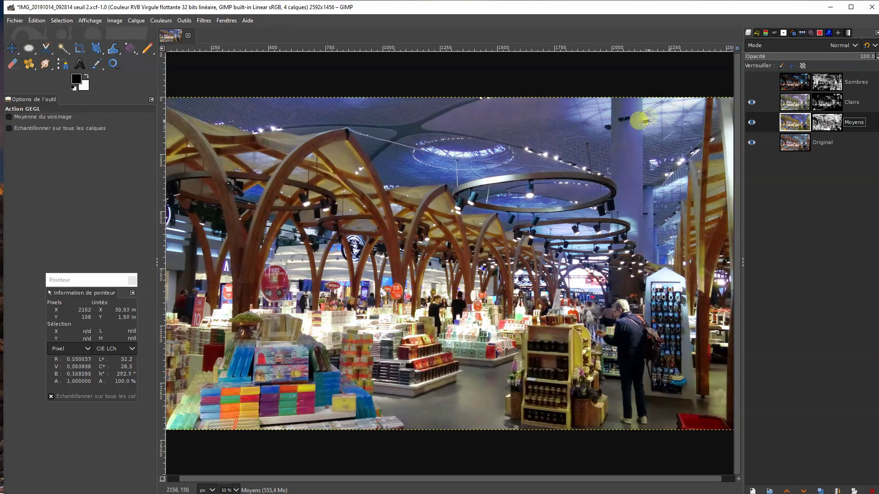
{"action": "left_click", "coordinate": [752, 105]}
{"action": "left_click", "coordinate": [750, 106]}
{"action": "left_click", "coordinate": [751, 105]}
{"action": "left_click", "coordinate": [751, 105]}
- Show the Sombres layer and apply a Levels adjustment to its image with the input midtone (gamma) at 2.95
{"action": "left_click", "coordinate": [752, 84]}
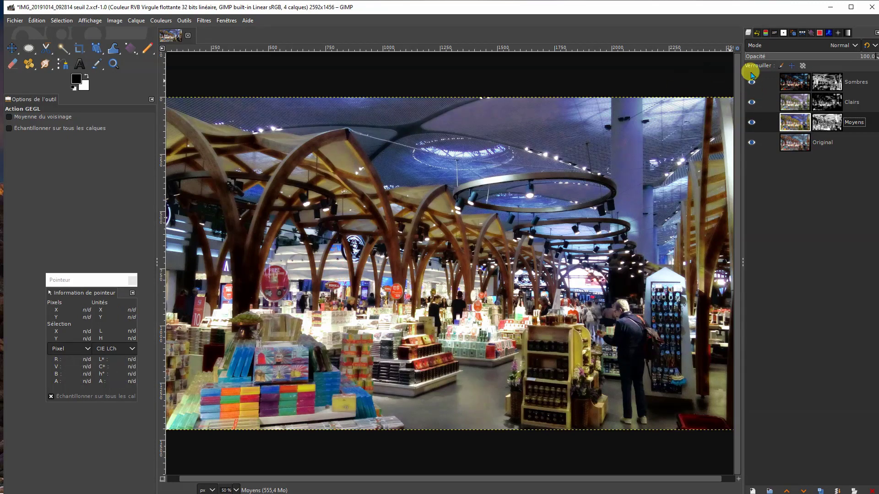
{"action": "left_click", "coordinate": [793, 82]}
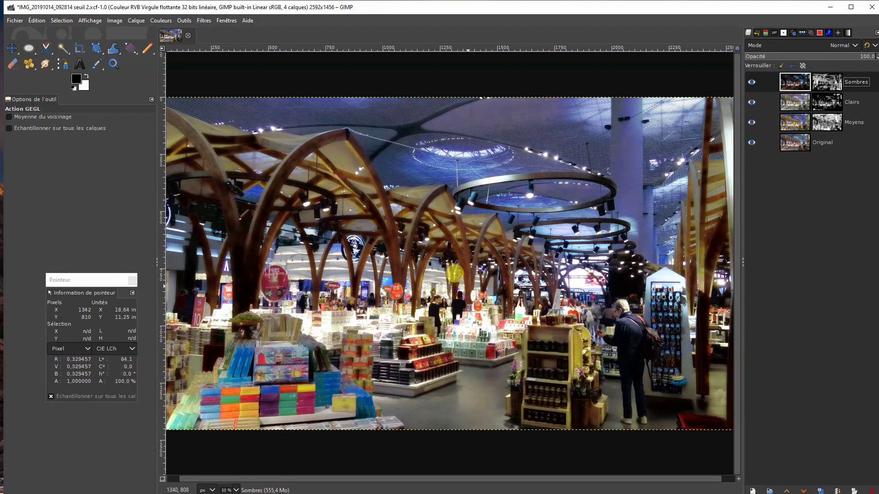
{"action": "right_click", "coordinate": [454, 243]}
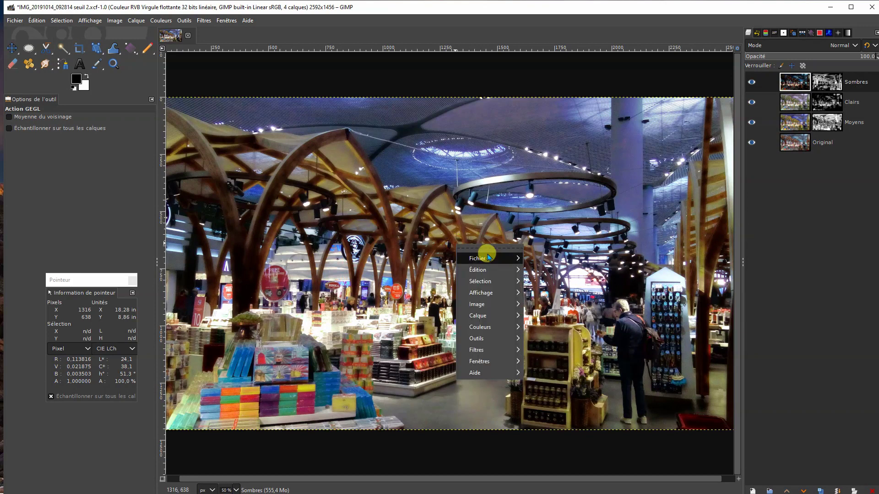
{"action": "mouse_move", "coordinate": [482, 288]}
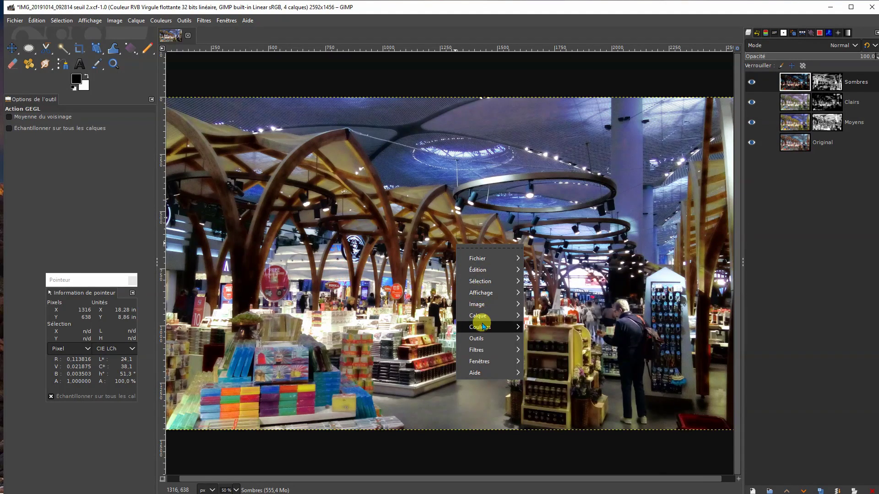
{"action": "mouse_move", "coordinate": [487, 329]}
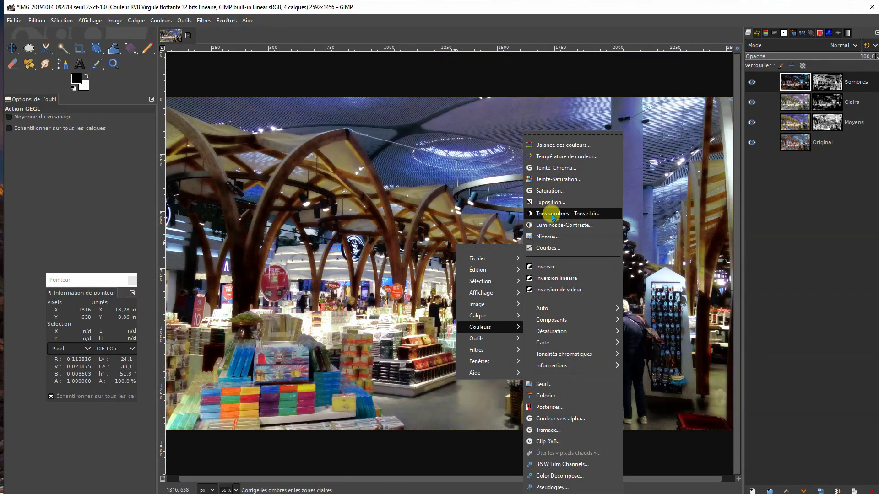
{"action": "left_click", "coordinate": [546, 237]}
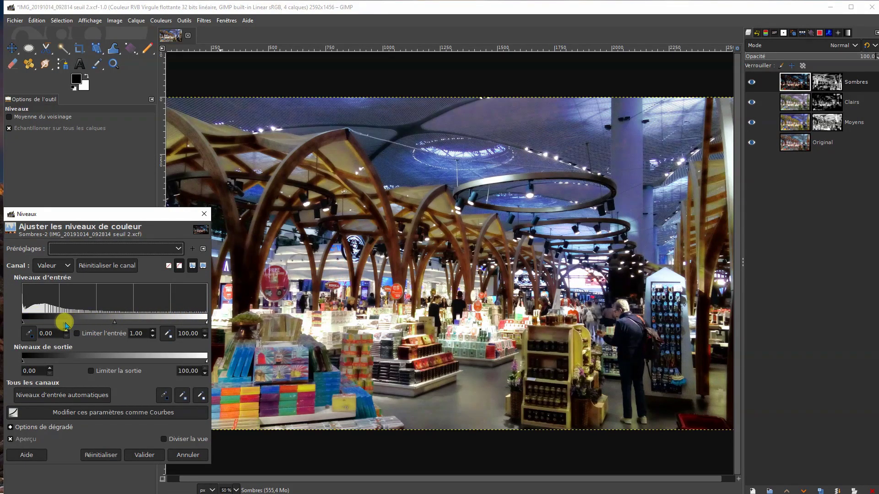
{"action": "left_click_drag", "start_coordinate": [116, 323], "coordinate": [72, 313]}
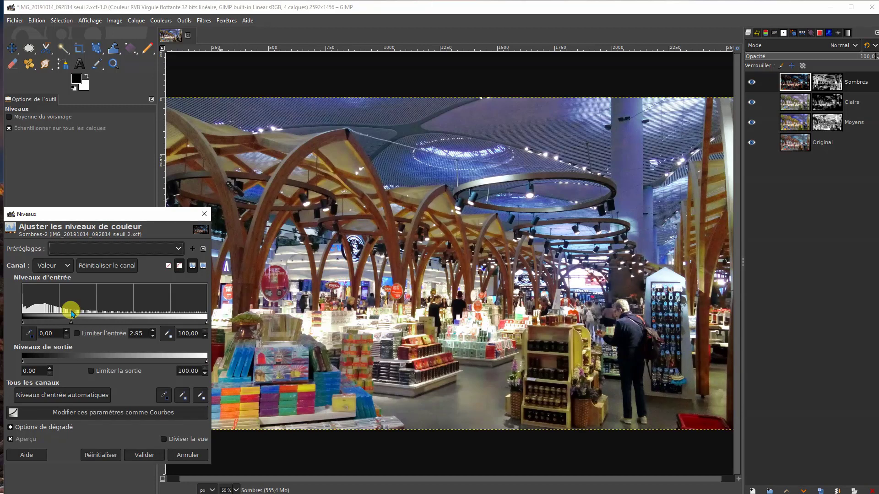
{"action": "left_click", "coordinate": [147, 456]}
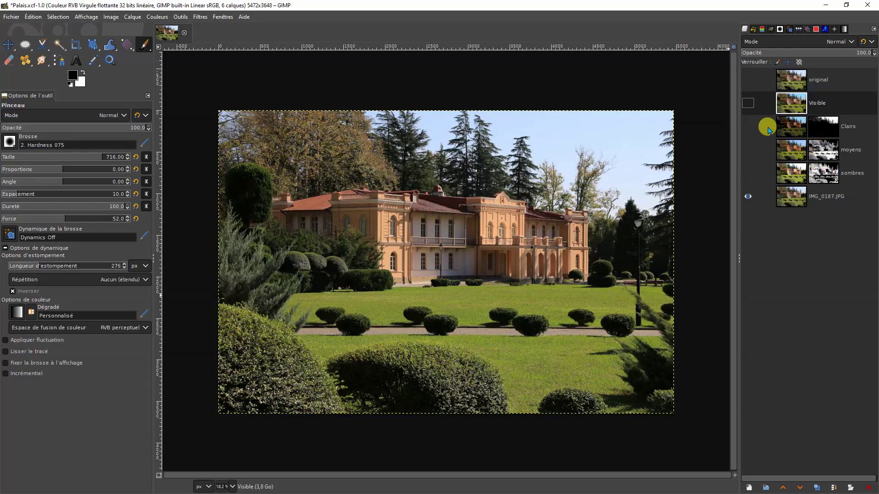
- In the Palais.xcf image, show the sombres, moyens, Clairs and Visible layers and compare the result with the original layer
{"action": "left_click", "coordinate": [749, 175]}
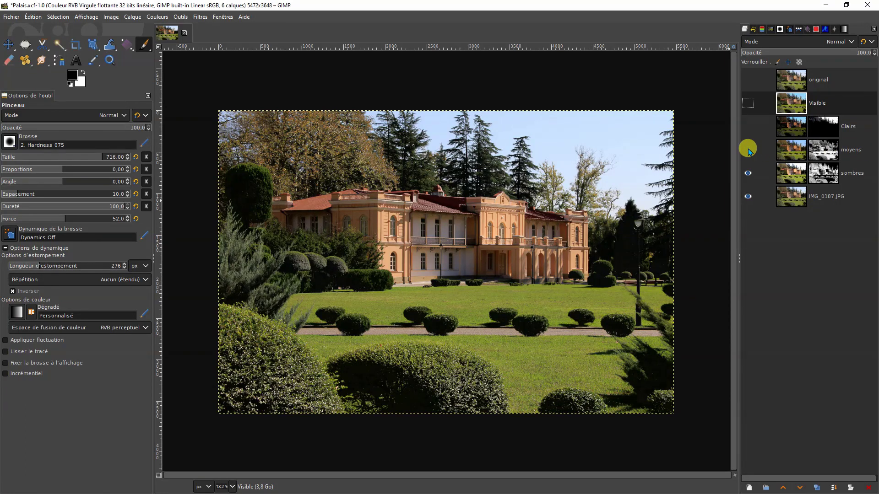
{"action": "left_click", "coordinate": [748, 129]}
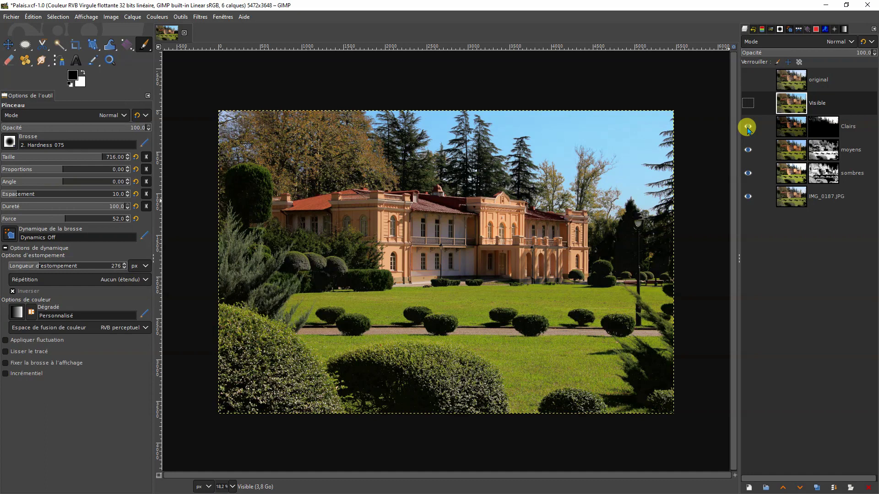
{"action": "left_click", "coordinate": [748, 104]}
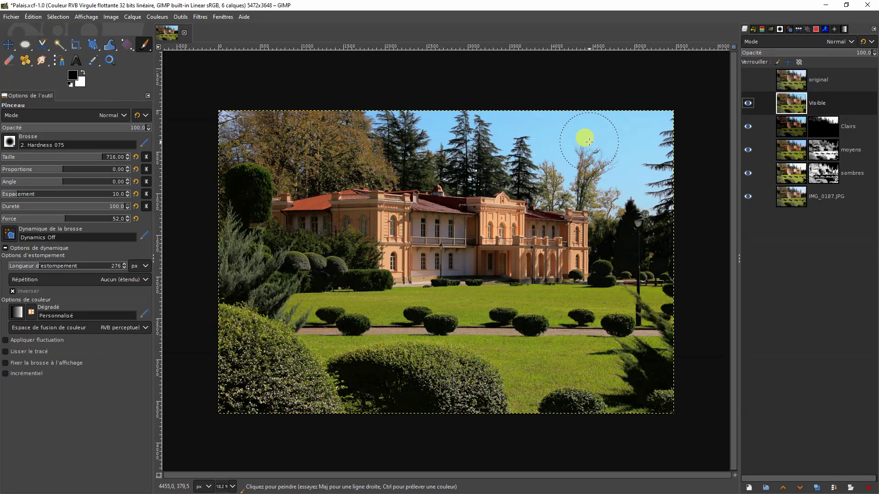
{"action": "left_click", "coordinate": [819, 176]}
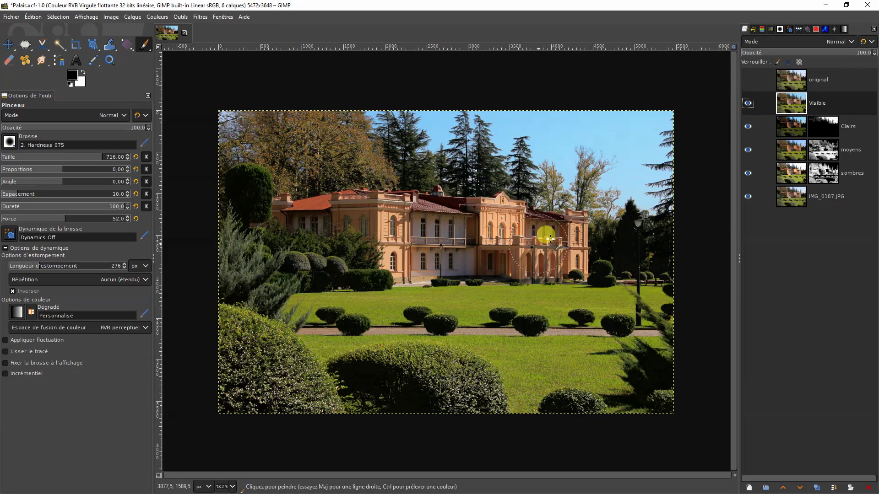
{"action": "left_click", "coordinate": [747, 81]}
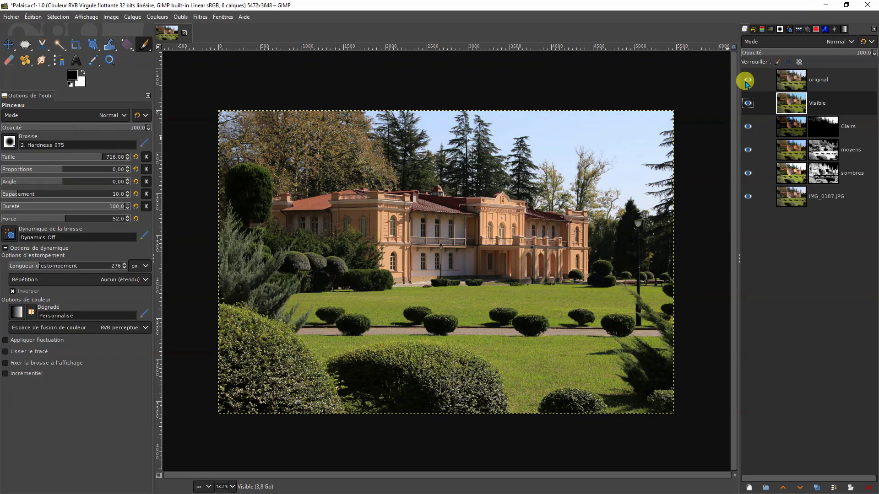
{"action": "left_click", "coordinate": [747, 82]}
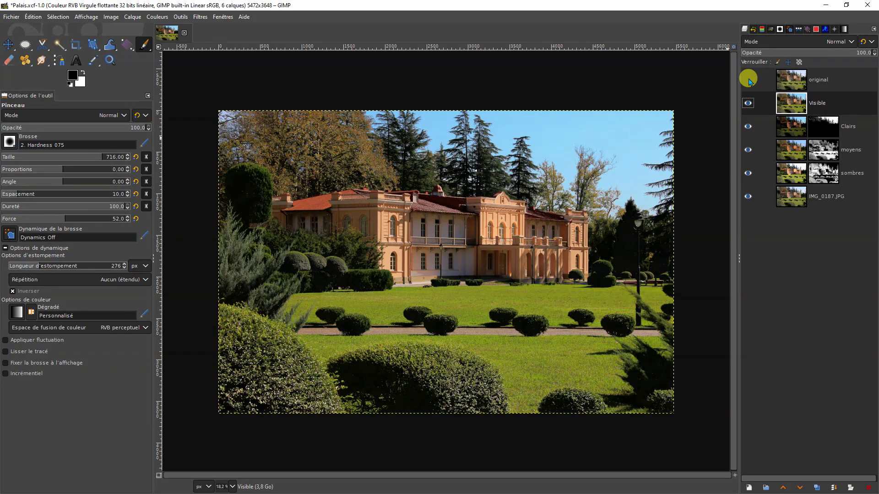
- Switch to darktable and review the beach photo's history at the exposition, filmique rvb and latest balance couleur rvb stages
{"action": "key", "text": "m"}
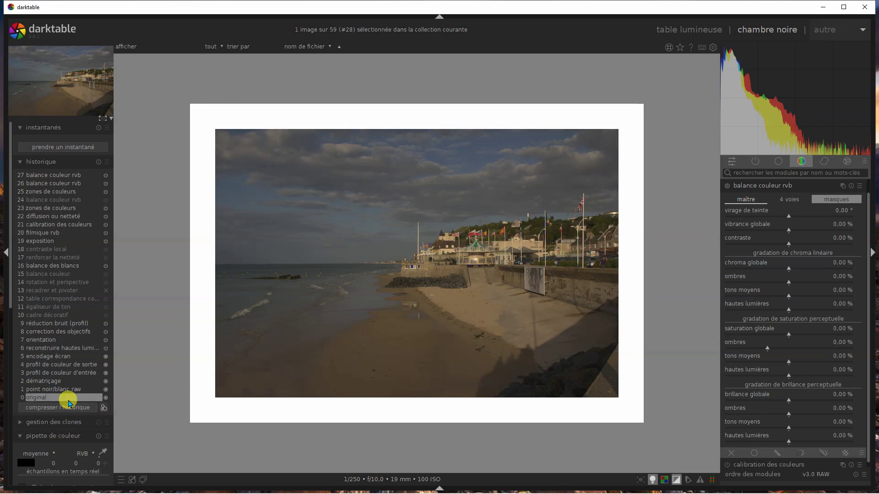
{"action": "left_click", "coordinate": [43, 243]}
{"action": "left_click", "coordinate": [41, 232]}
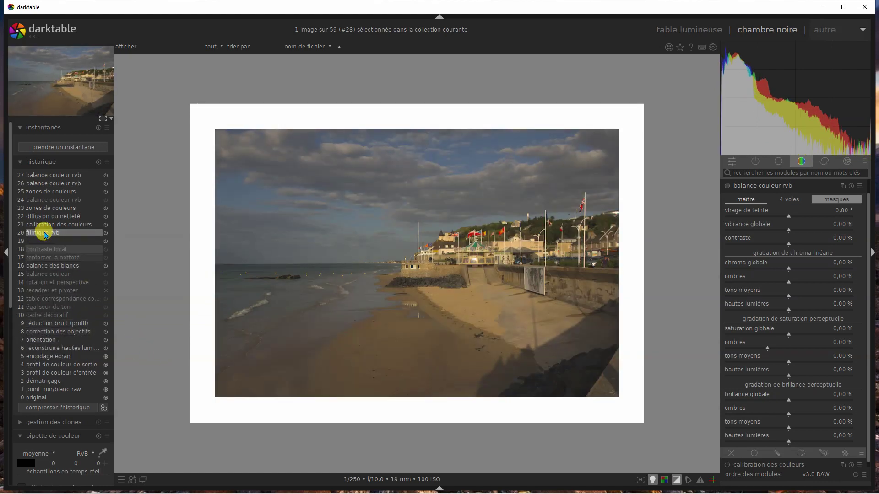
{"action": "mouse_move", "coordinate": [61, 181]}
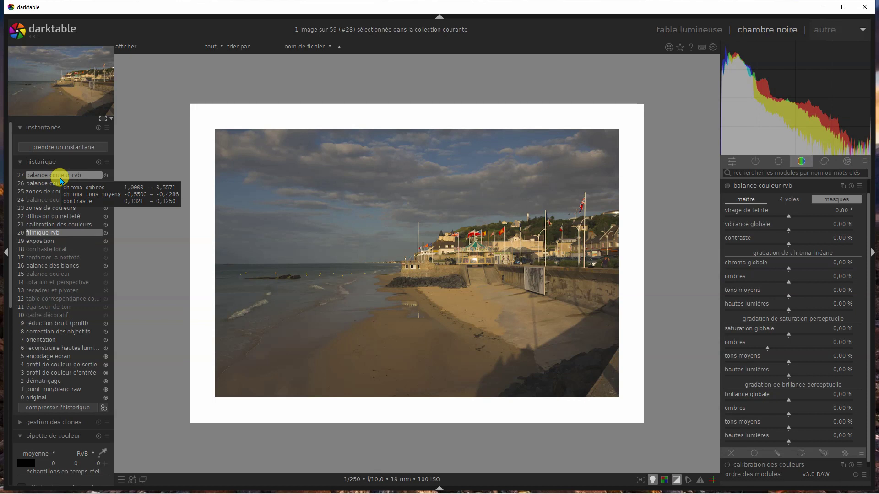
{"action": "left_click", "coordinate": [60, 177]}
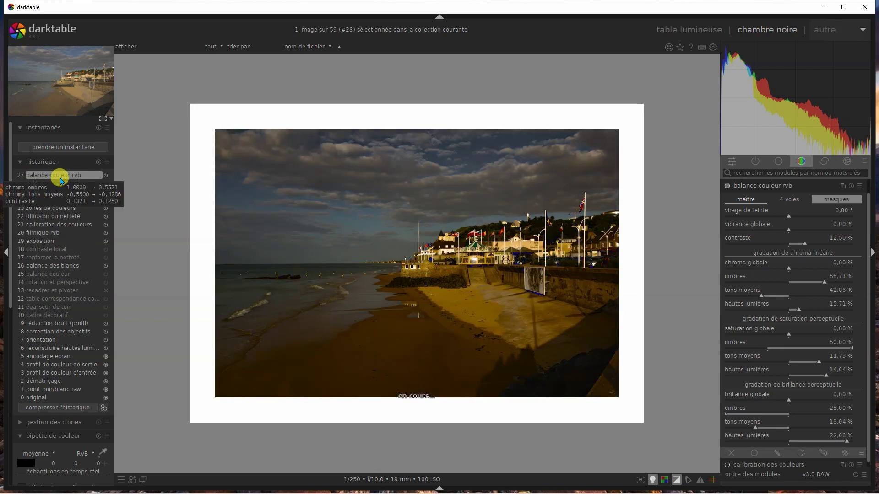